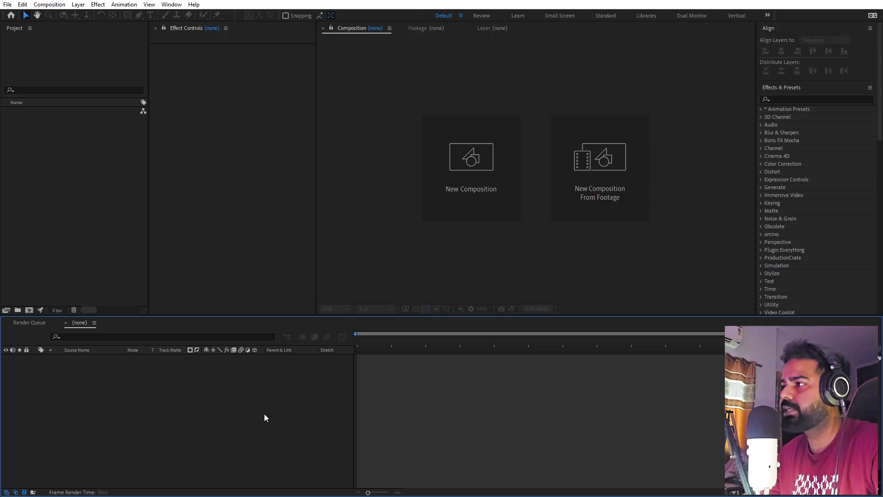
Step: Create a new composition named Main with a duration of 0:00:20:23
{"action": "left_click", "coordinate": [43, 6]}
{"action": "left_click", "coordinate": [70, 14]}
{"action": "type", "text": "Main"}
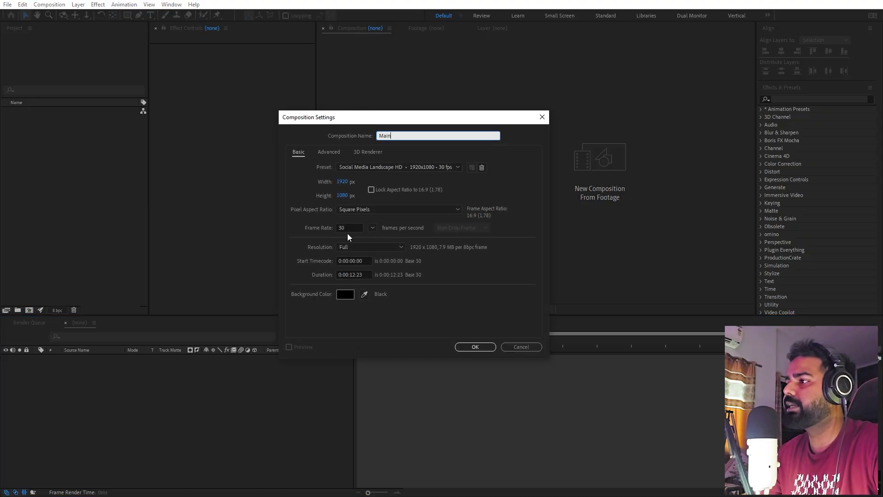
{"action": "left_click", "coordinate": [354, 274]}
{"action": "key", "text": "shift+Left"}
{"action": "key", "text": "shift+Left"}
{"action": "type", "text": "20"}
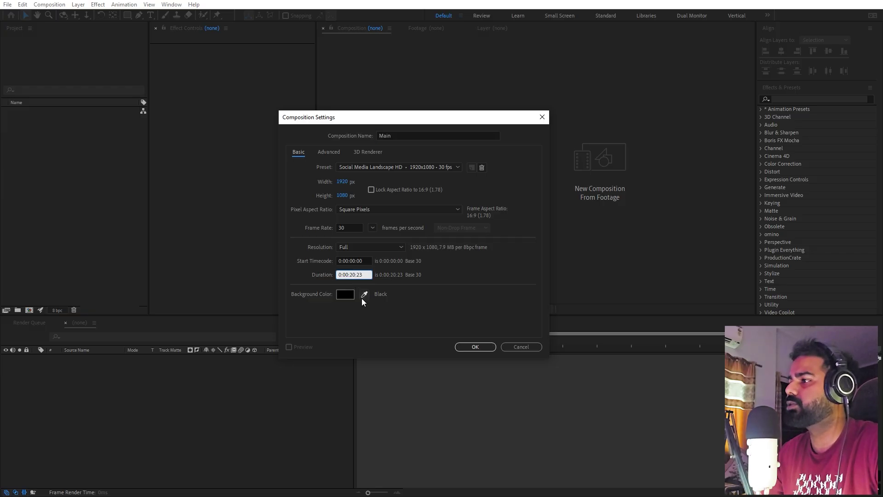
{"action": "left_click", "coordinate": [459, 346]}
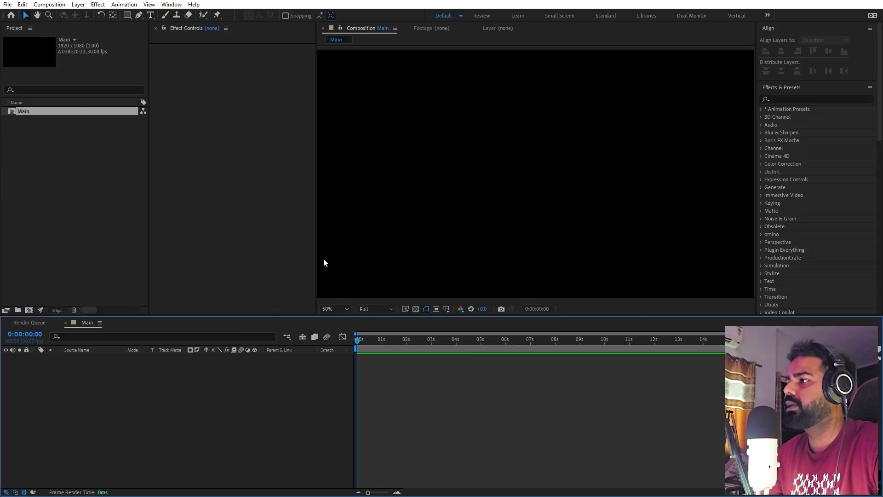
Step: Add a new solid layer coloured dark grey 131313 to the timeline
{"action": "right_click", "coordinate": [147, 426]}
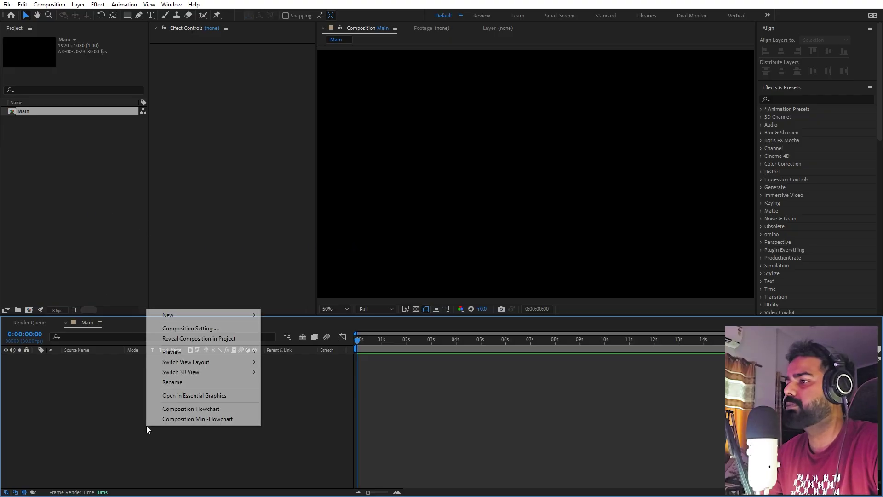
{"action": "mouse_move", "coordinate": [210, 317]}
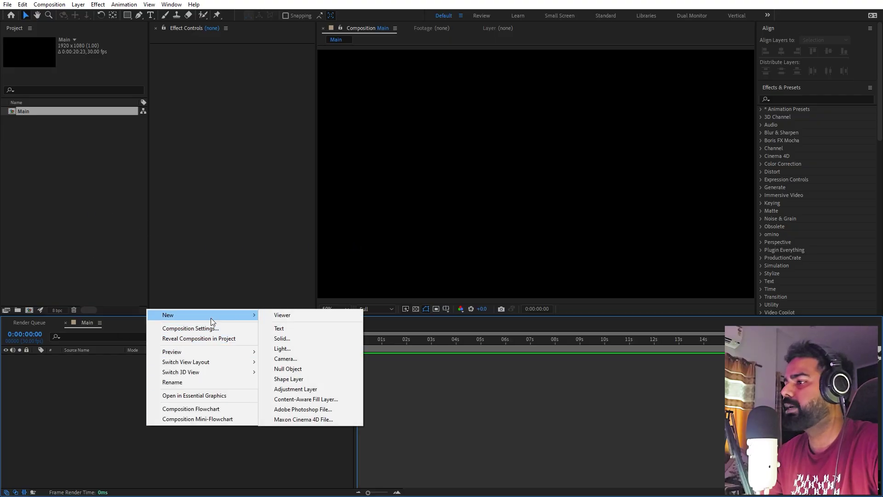
{"action": "left_click", "coordinate": [291, 341]}
{"action": "left_click", "coordinate": [435, 303]}
{"action": "left_click", "coordinate": [149, 294]}
{"action": "left_click_drag", "start_coordinate": [148, 294], "coordinate": [126, 303]}
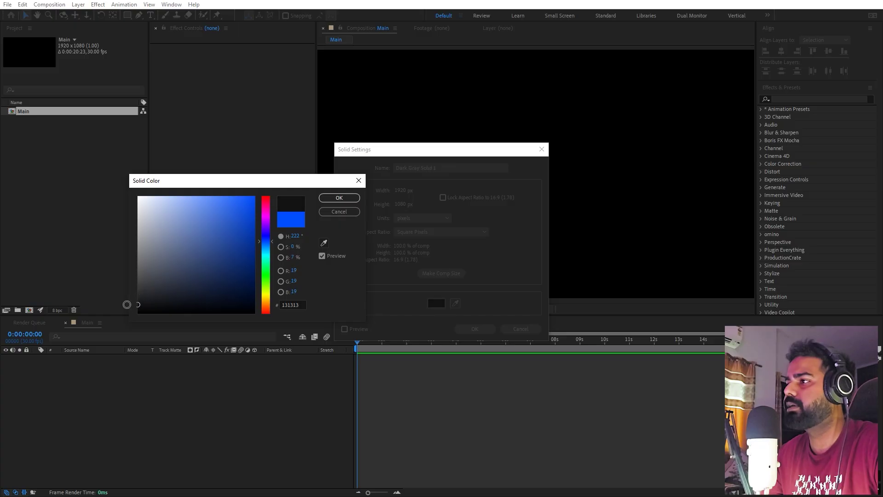
{"action": "left_click", "coordinate": [338, 198]}
{"action": "left_click", "coordinate": [475, 328]}
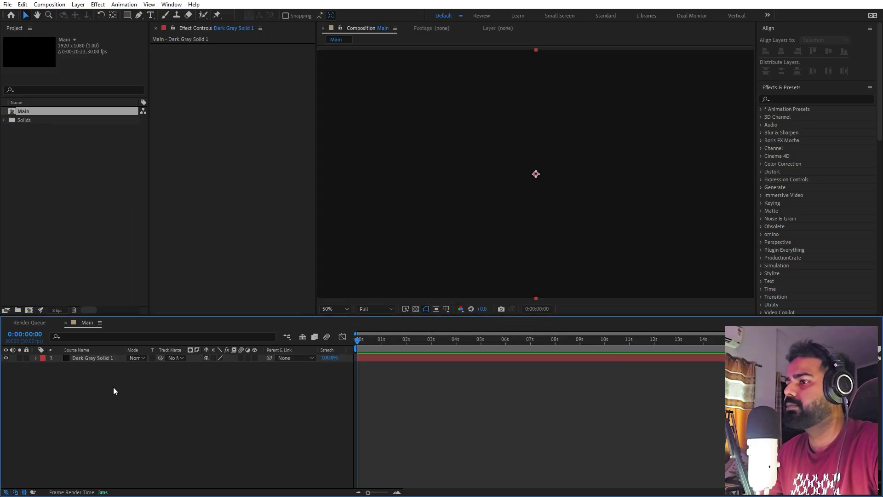
Step: Lock the solid layer and type 'animating' as a new text layer
{"action": "left_click", "coordinate": [26, 357]}
{"action": "left_click", "coordinate": [73, 242]}
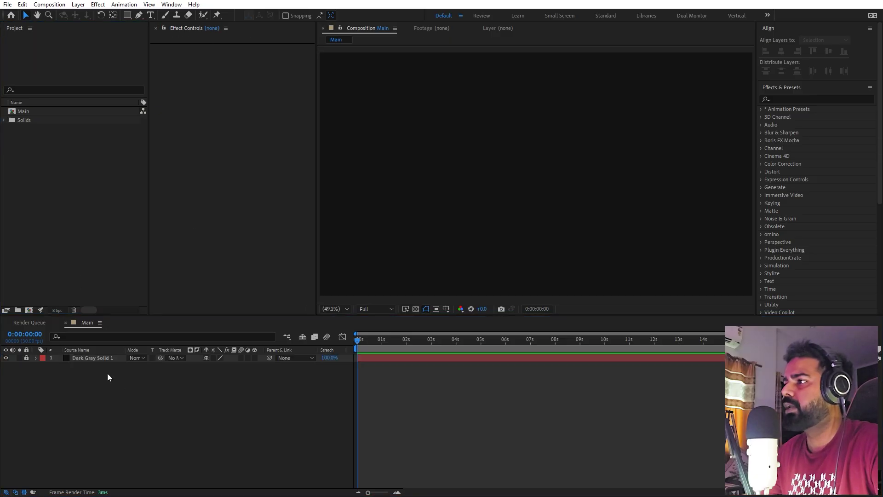
{"action": "left_click", "coordinate": [150, 16]}
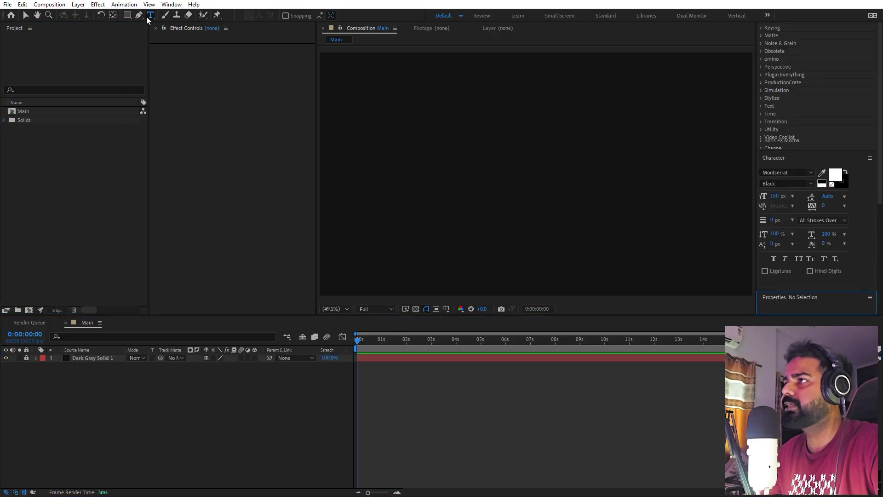
{"action": "left_click", "coordinate": [484, 164]}
{"action": "type", "text": "animating"}
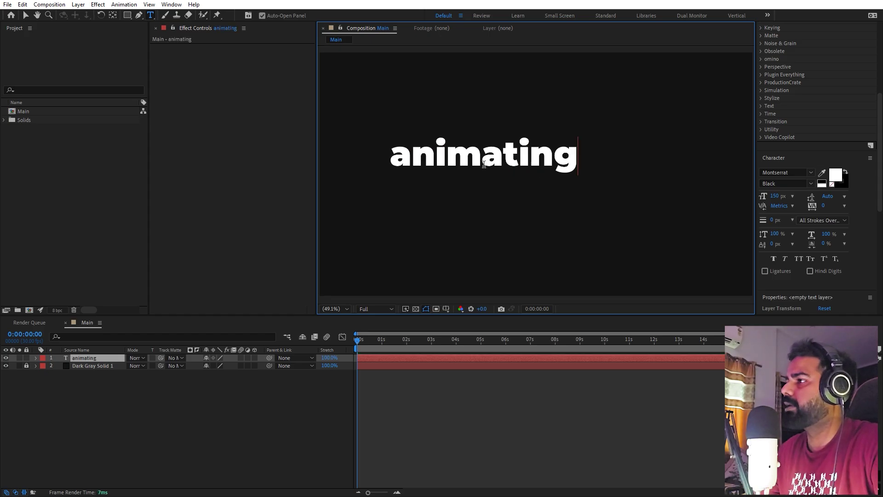
Step: Set 'animating' to Montserrat Bold and move it toward the frame centre
{"action": "key", "text": "ctrl+a"}
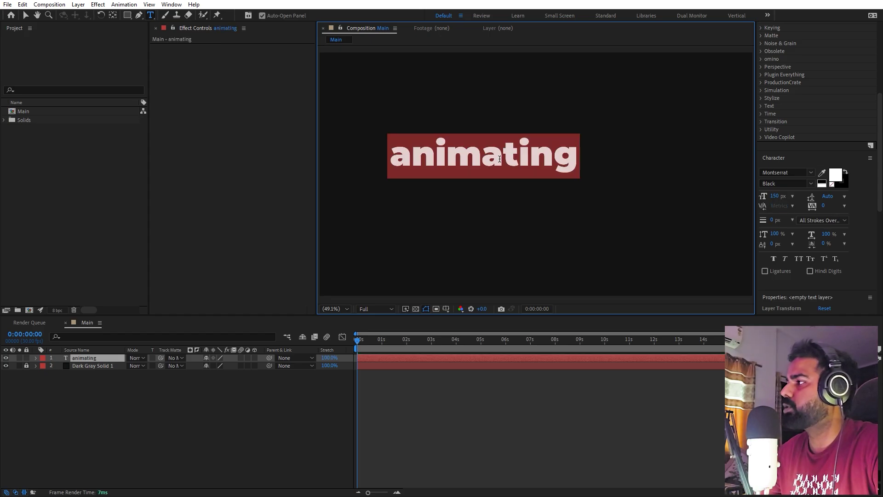
{"action": "left_click", "coordinate": [809, 184]}
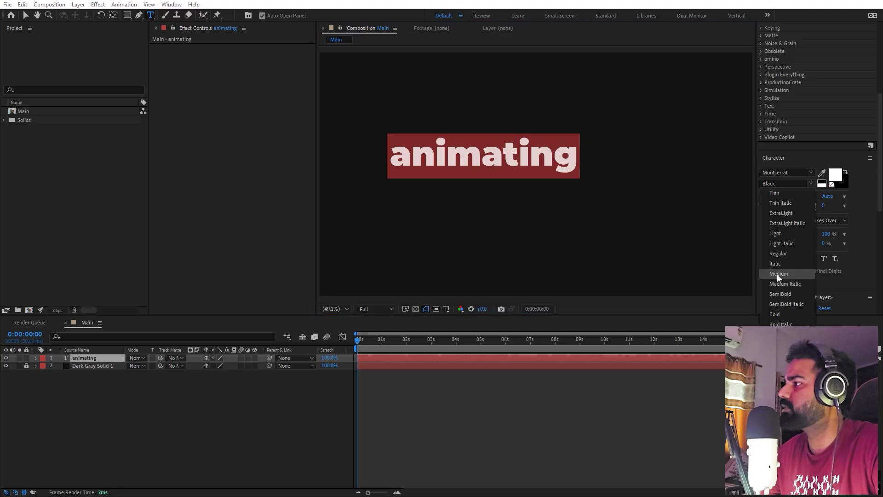
{"action": "left_click", "coordinate": [777, 315]}
{"action": "left_click", "coordinate": [25, 15]}
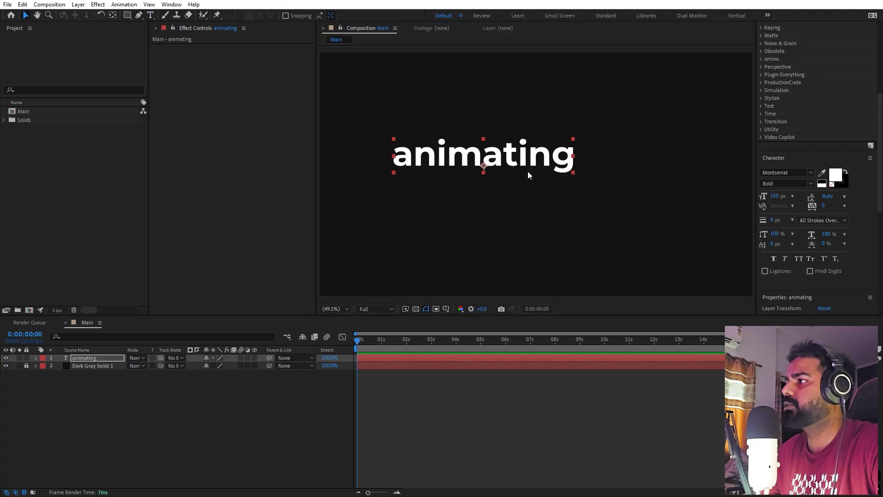
{"action": "left_click_drag", "start_coordinate": [498, 153], "coordinate": [552, 173]}
{"action": "scroll", "coordinate": [790, 114], "scroll_direction": "up", "scroll_amount": 5}
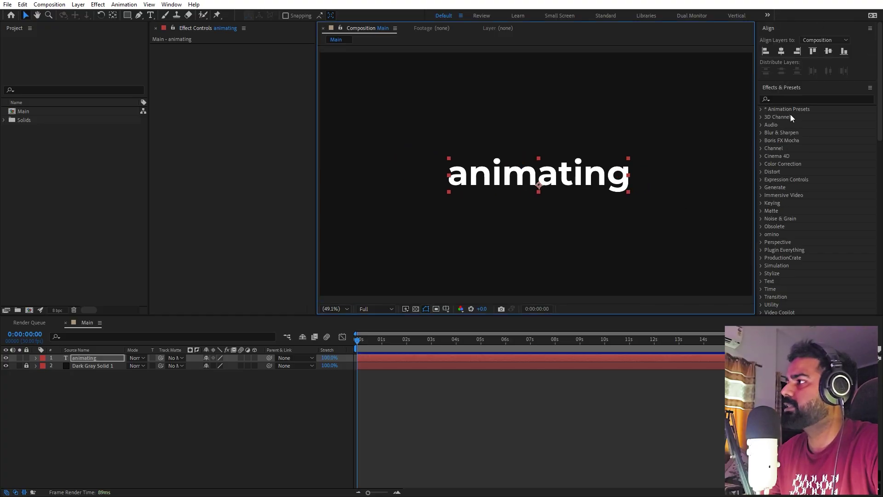
Step: Align the 'animating' text to the composition's horizontal centre
{"action": "left_click", "coordinate": [781, 51]}
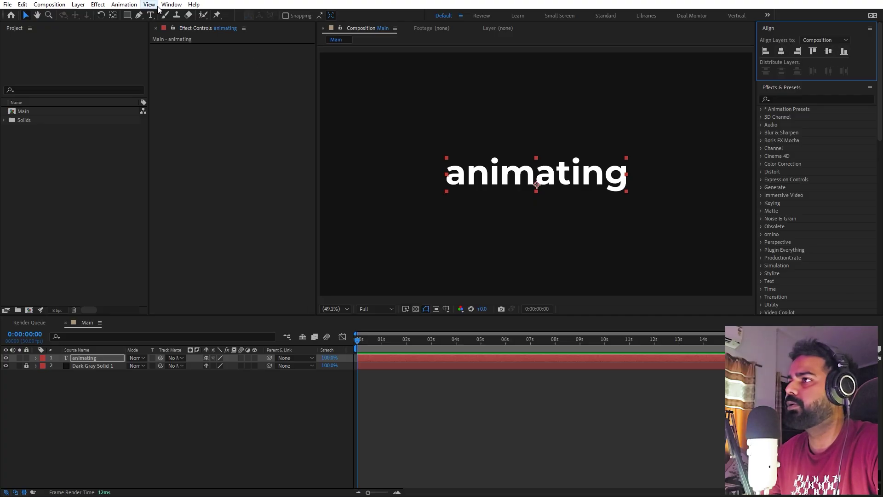
{"action": "left_click", "coordinate": [171, 4]}
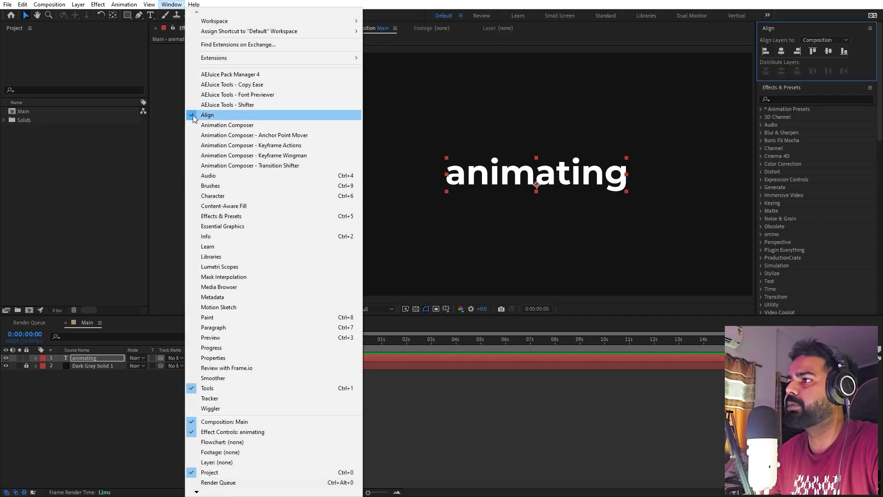
{"action": "left_click", "coordinate": [92, 415]}
Step: Show Title/Action Safe guides in the composition viewer
{"action": "left_click", "coordinate": [446, 309]}
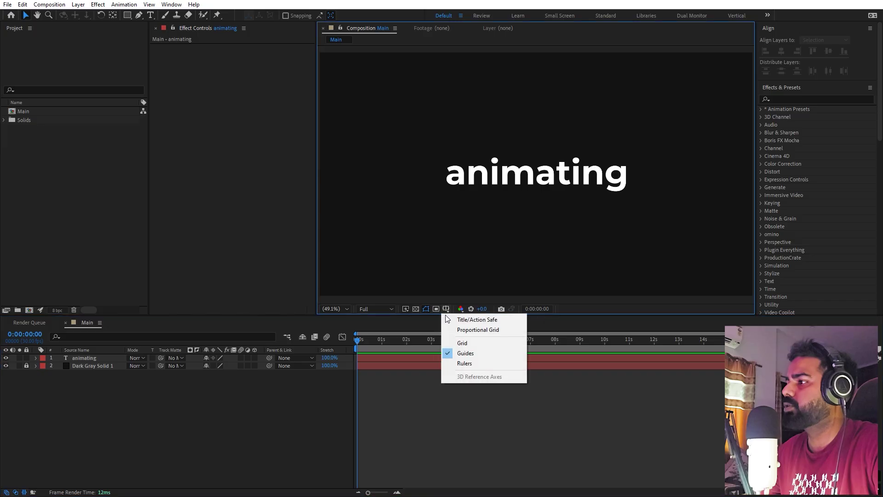
{"action": "left_click", "coordinate": [473, 320]}
{"action": "left_click", "coordinate": [566, 175]}
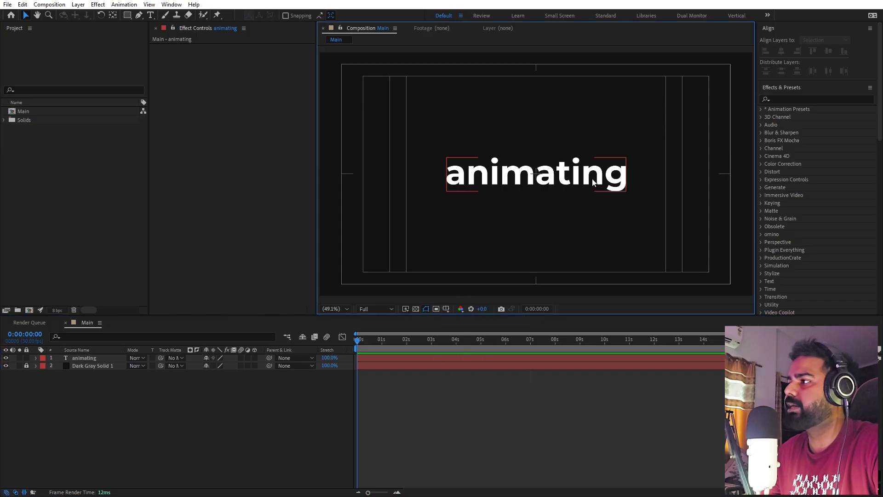
{"action": "left_click", "coordinate": [96, 395]}
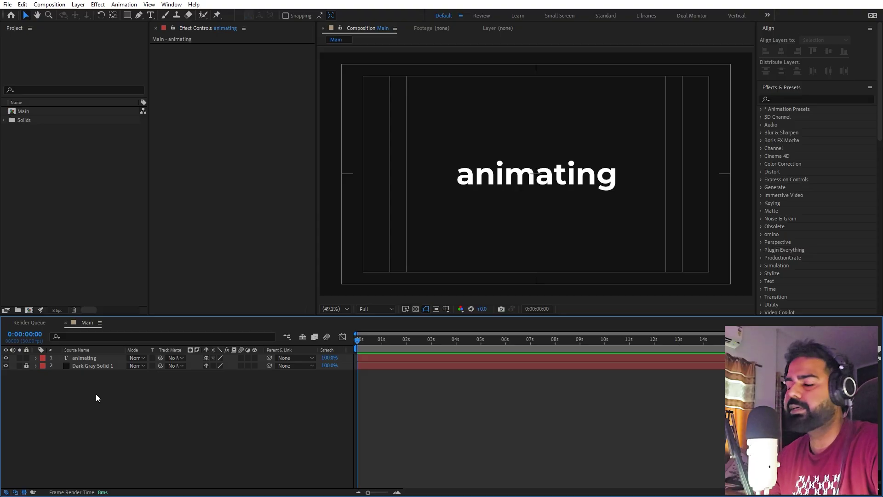
Step: Add a Position text animator to the layer and include Opacity in Animator 1
{"action": "left_click", "coordinate": [36, 357]}
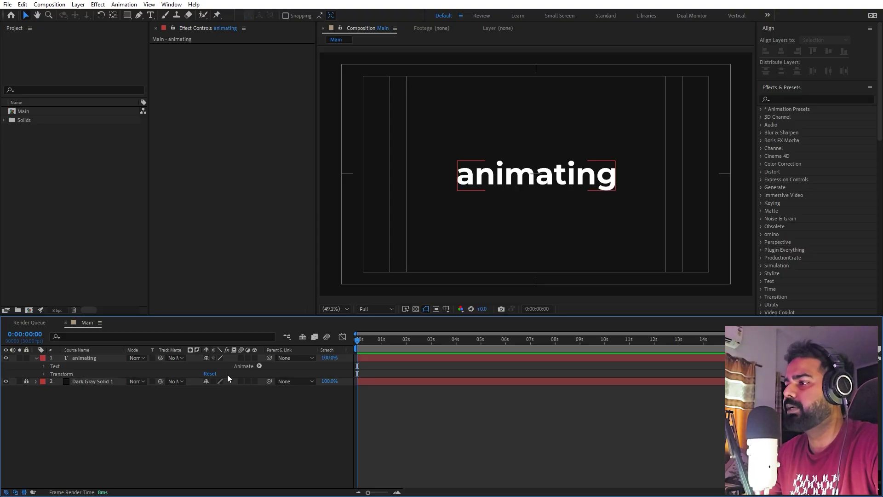
{"action": "left_click", "coordinate": [260, 366]}
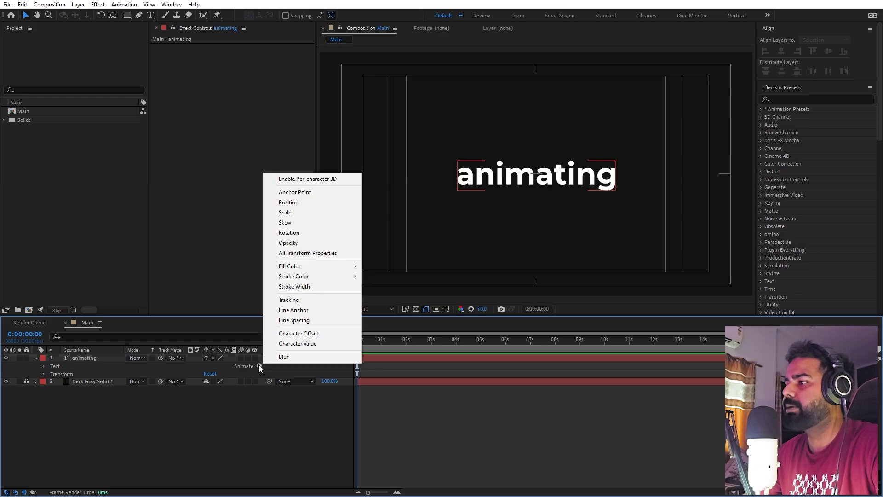
{"action": "left_click", "coordinate": [291, 202]}
{"action": "left_click", "coordinate": [259, 397]}
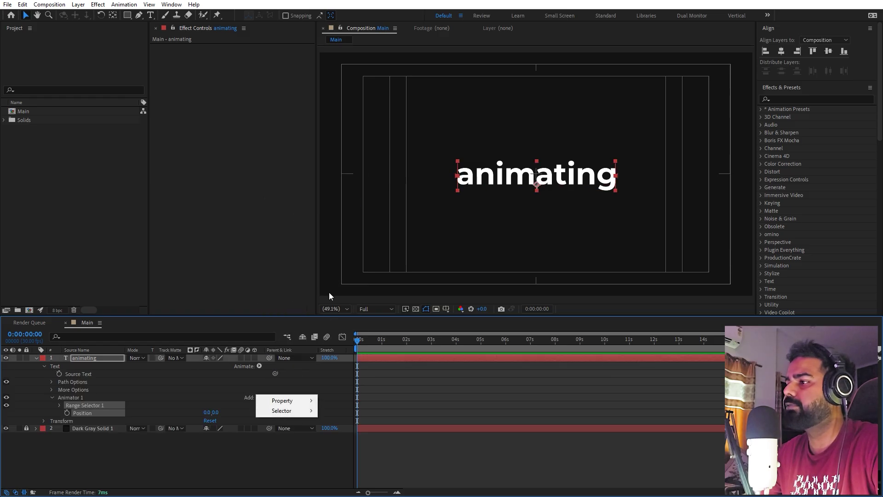
{"action": "mouse_move", "coordinate": [279, 401]}
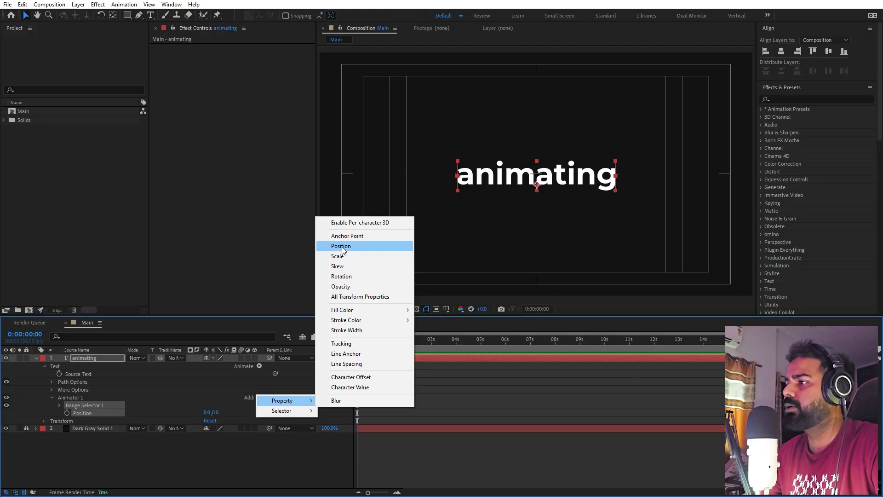
{"action": "left_click", "coordinate": [341, 286]}
Step: Set the animator's Opacity to 0% and Position y to 100
{"action": "left_click", "coordinate": [39, 419]}
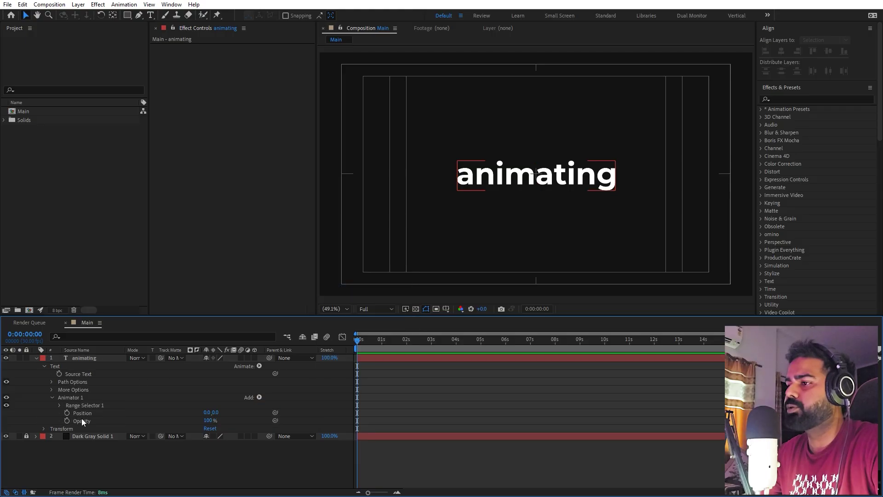
{"action": "left_click", "coordinate": [208, 419]}
{"action": "type", "text": "0"}
{"action": "key", "text": "Return"}
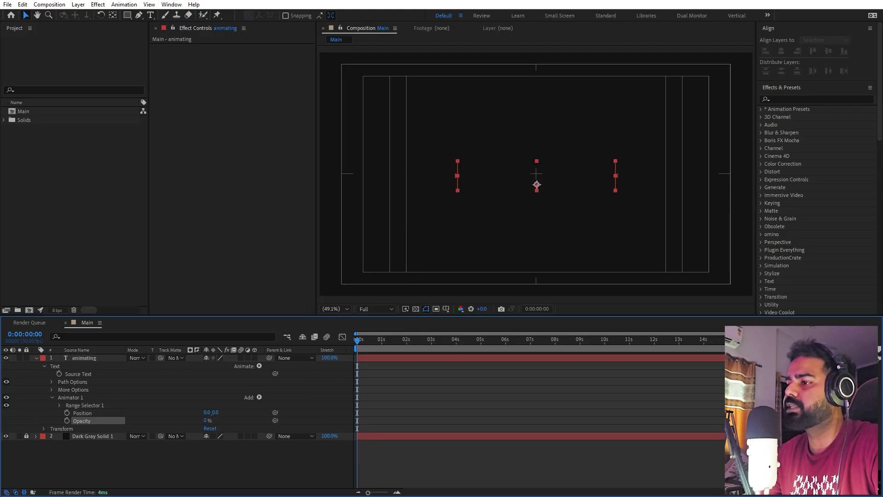
{"action": "left_click", "coordinate": [216, 412]}
{"action": "type", "text": "100"}
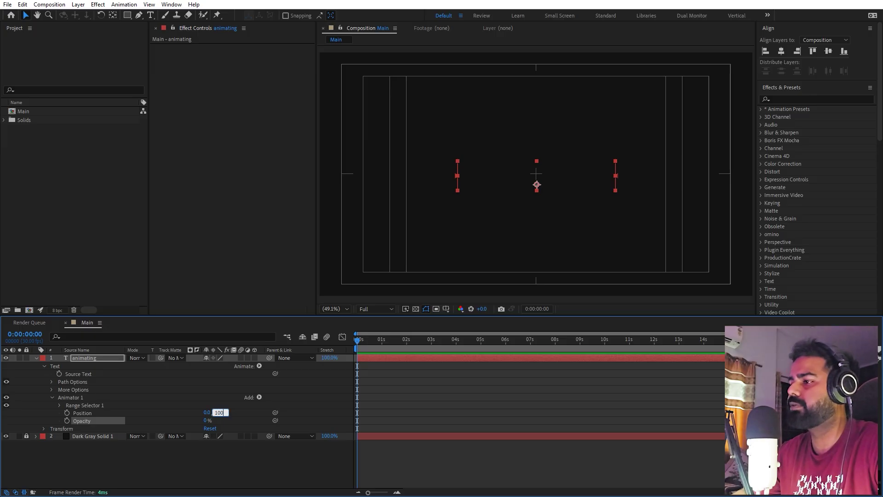
{"action": "key", "text": "Return"}
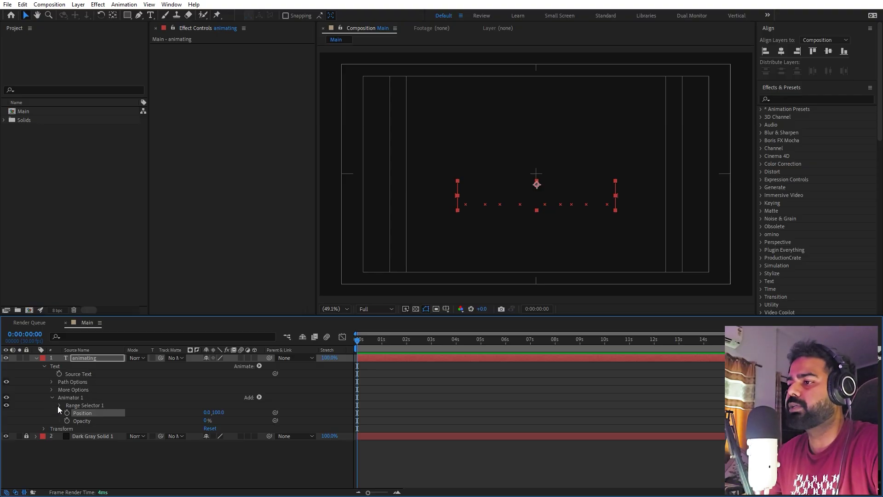
Step: Keyframe Range Selector 1's Offset at -100% on the first frame
{"action": "left_click", "coordinate": [59, 405]}
{"action": "left_click", "coordinate": [47, 435]}
{"action": "left_click", "coordinate": [74, 428]}
{"action": "left_click", "coordinate": [207, 429]}
{"action": "type", "text": "-100"}
{"action": "key", "text": "Return"}
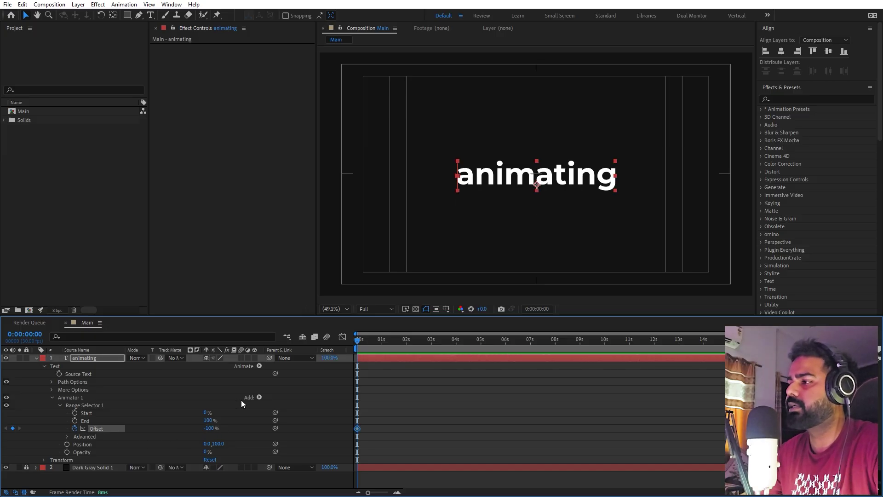
Step: Add an Offset keyframe of 100% at about one second, then return to the start
{"action": "left_click_drag", "start_coordinate": [358, 343], "coordinate": [377, 344]}
{"action": "left_click_drag", "start_coordinate": [206, 429], "coordinate": [513, 433]}
{"action": "key", "text": "Home"}
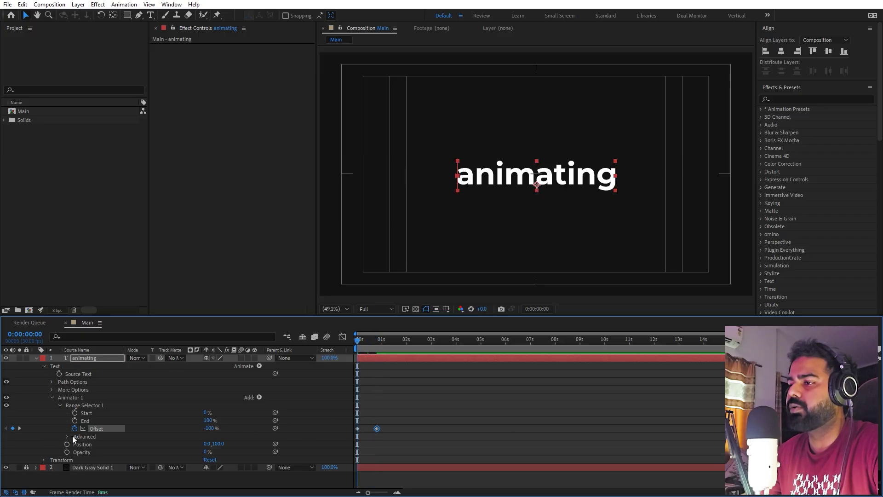
Step: Set the Range Selector's Advanced Shape to Ramp Up and Ease Low to 100%
{"action": "left_click", "coordinate": [66, 437]}
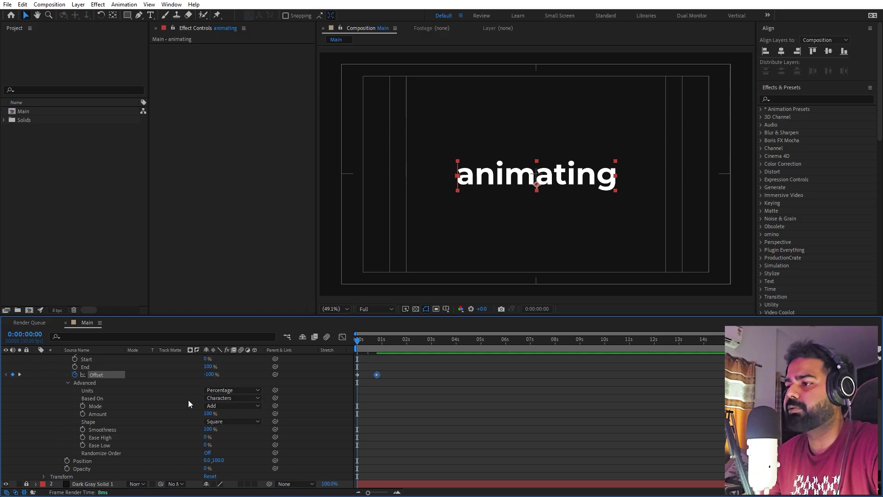
{"action": "left_click", "coordinate": [106, 393]}
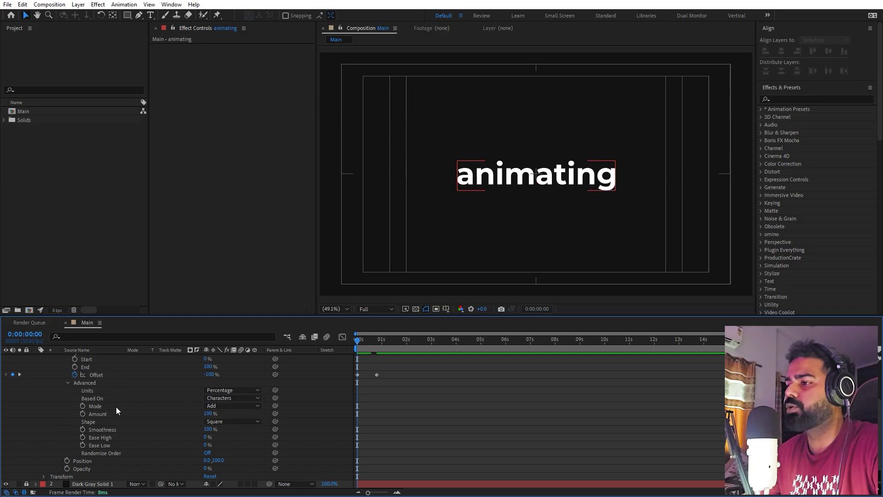
{"action": "left_click", "coordinate": [230, 421]}
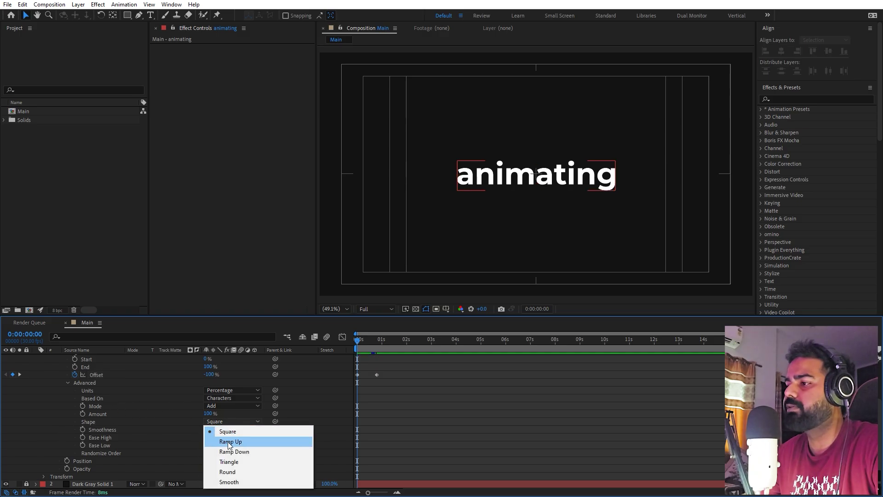
{"action": "left_click", "coordinate": [228, 442]}
{"action": "key", "text": "F2"}
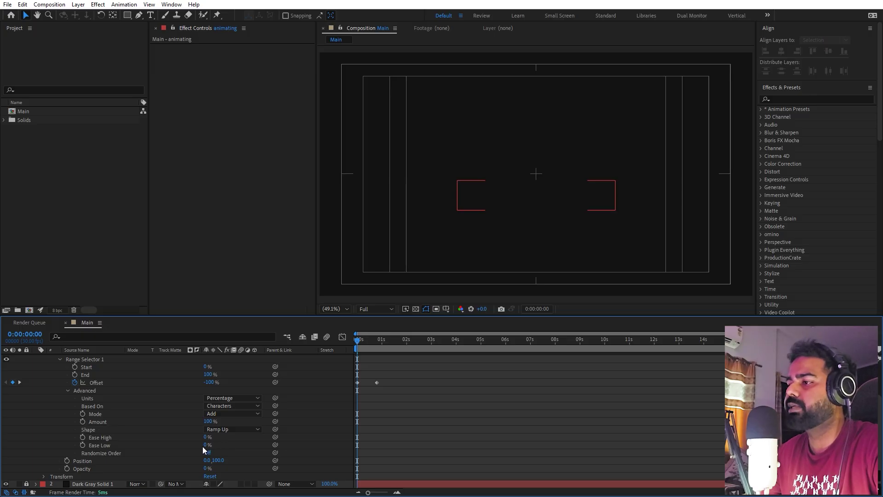
{"action": "left_click_drag", "start_coordinate": [207, 449], "coordinate": [301, 447]}
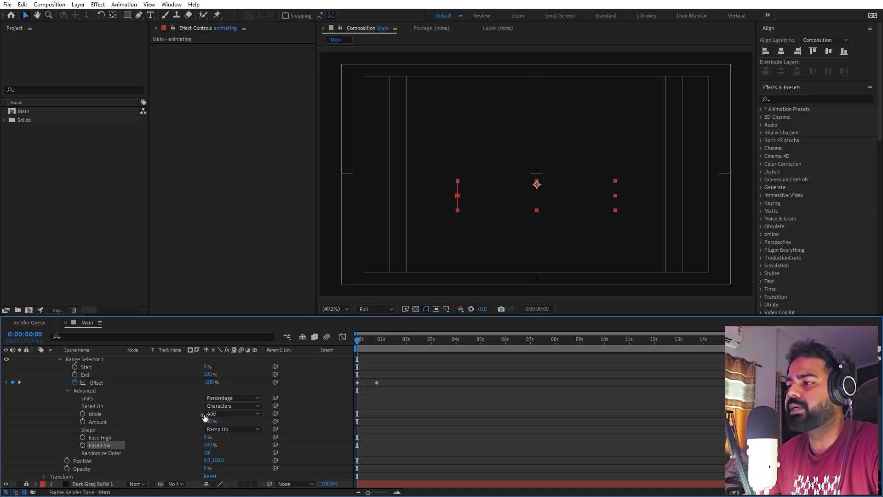
Step: Preview the text animation and zoom the timeline in to show frames
{"action": "key", "text": "space"}
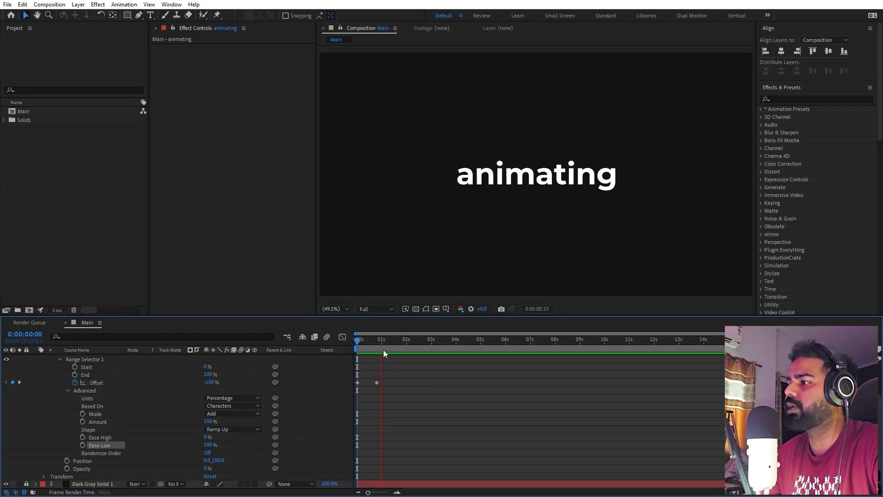
{"action": "key", "text": "space"}
{"action": "left_click_drag", "start_coordinate": [367, 494], "coordinate": [380, 492]}
{"action": "left_click", "coordinate": [433, 429]}
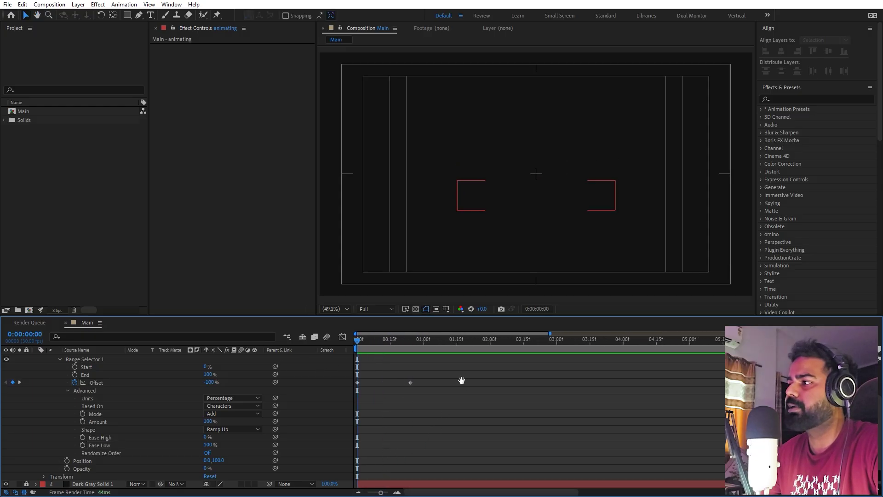
Step: Switch the animator's Based On to Words and preview the per-word animation
{"action": "key", "text": "space"}
{"action": "key", "text": "space"}
{"action": "mouse_move", "coordinate": [394, 341]}
{"action": "left_mouse_down"}
{"action": "mouse_move", "coordinate": [363, 348]}
{"action": "mouse_move", "coordinate": [387, 348]}
{"action": "left_mouse_up"}
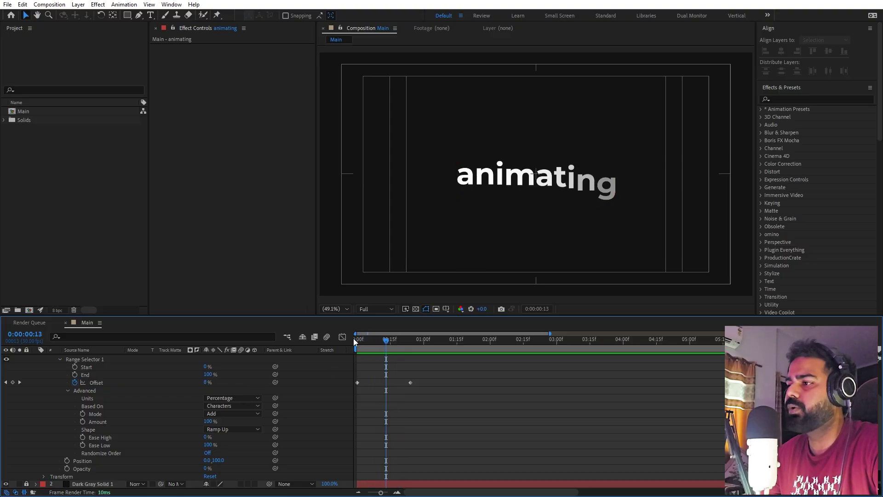
{"action": "left_click", "coordinate": [232, 406]}
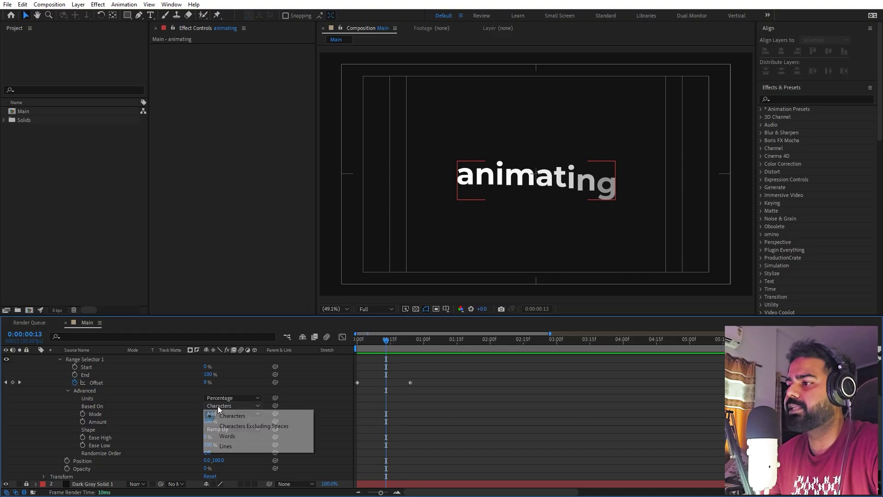
{"action": "left_click", "coordinate": [227, 436]}
{"action": "key", "text": "Home"}
{"action": "key", "text": "space"}
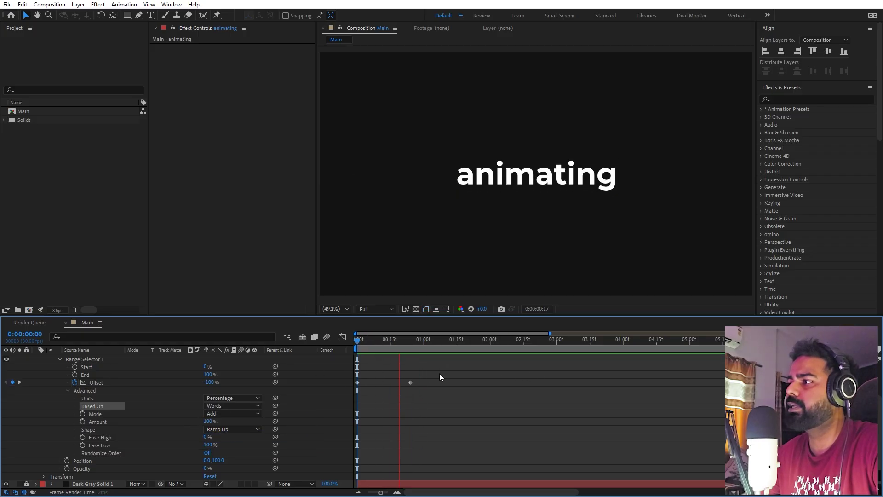
{"action": "key", "text": "space"}
{"action": "scroll", "coordinate": [439, 373], "scroll_direction": "up", "scroll_amount": 3}
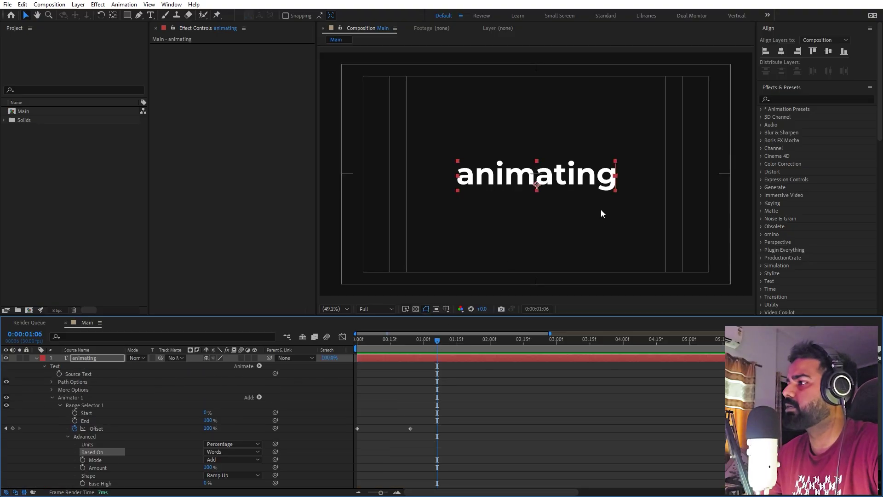
Step: Append the word 'text' after 'animating' and select that new word
{"action": "double_click", "coordinate": [546, 183]}
{"action": "left_click", "coordinate": [616, 179]}
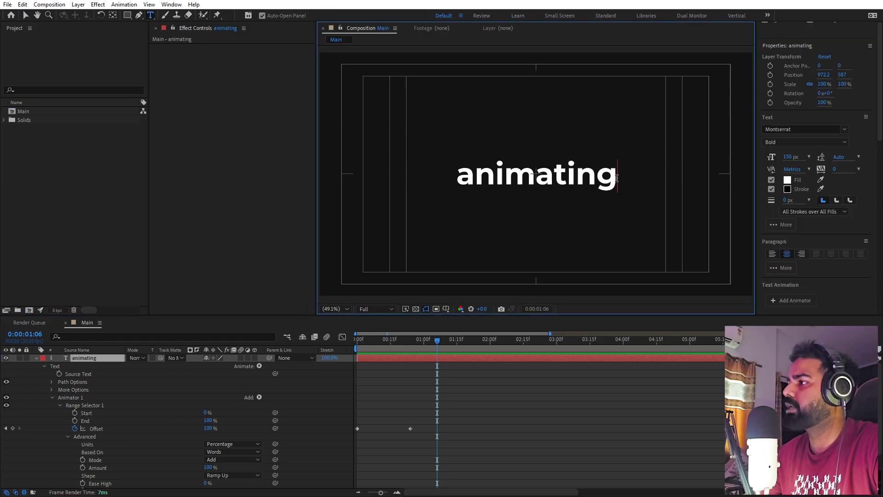
{"action": "type", "text": "text"}
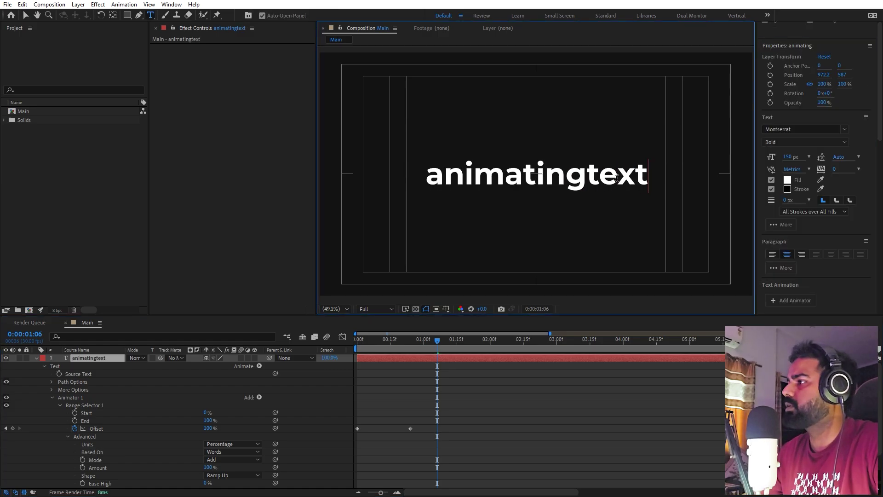
{"action": "key", "text": "ctrl+a"}
{"action": "left_click", "coordinate": [587, 175]}
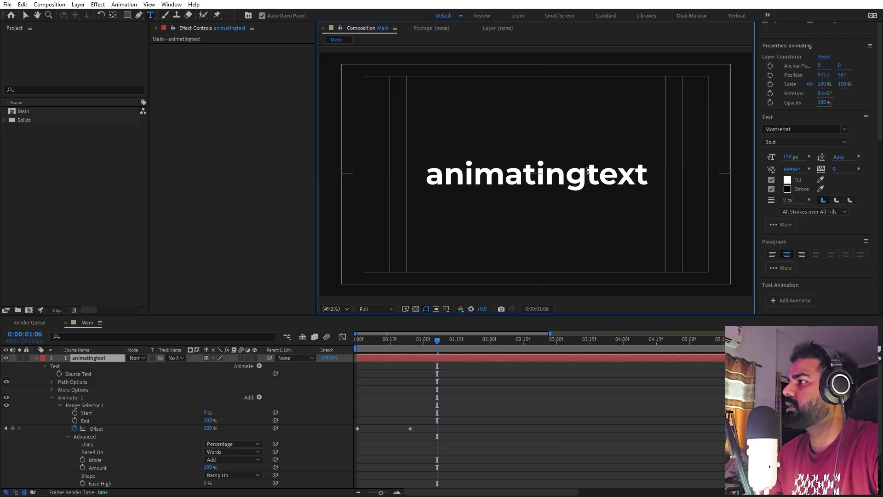
{"action": "left_click_drag", "start_coordinate": [594, 177], "coordinate": [670, 188]}
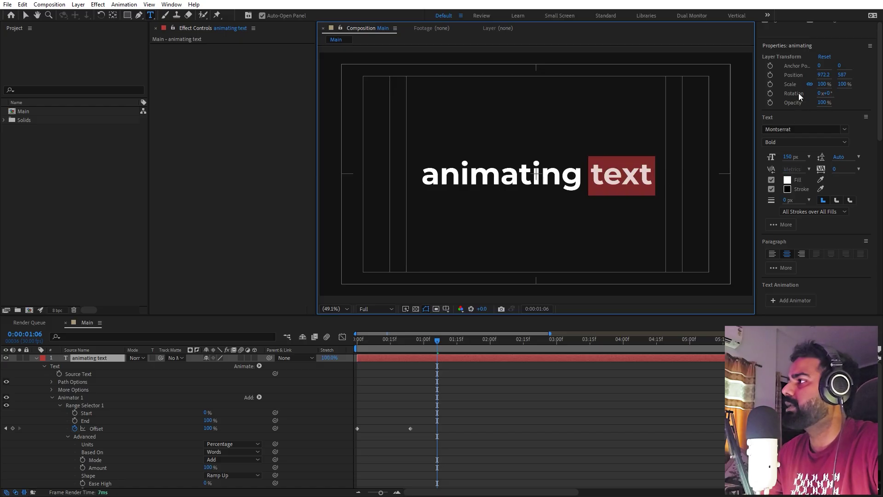
Step: Give the word 'text' the Black font style and a bright green fill
{"action": "scroll", "coordinate": [799, 96], "scroll_direction": "up", "scroll_amount": 10}
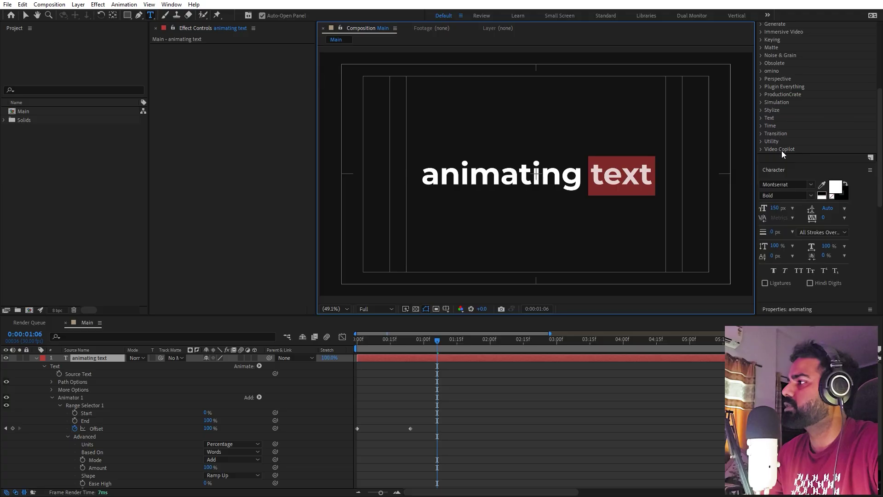
{"action": "left_click", "coordinate": [811, 196]}
{"action": "left_click", "coordinate": [782, 366]}
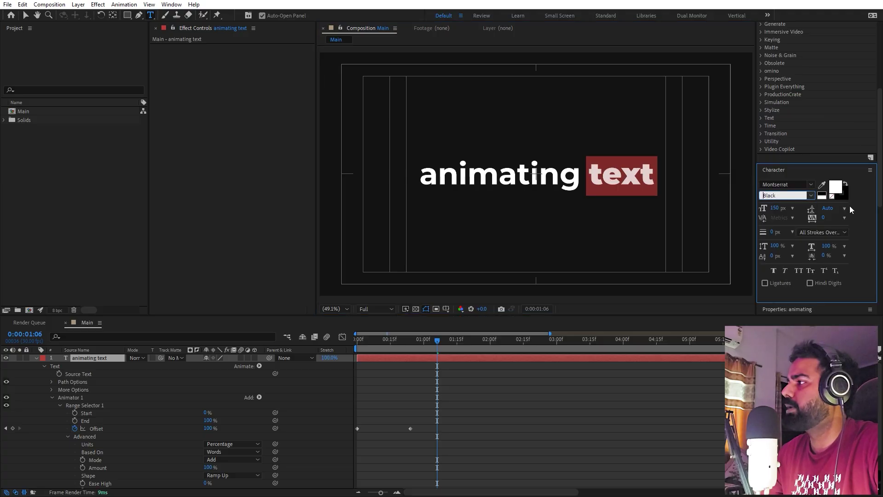
{"action": "left_click", "coordinate": [835, 186]}
{"action": "left_click", "coordinate": [252, 250]}
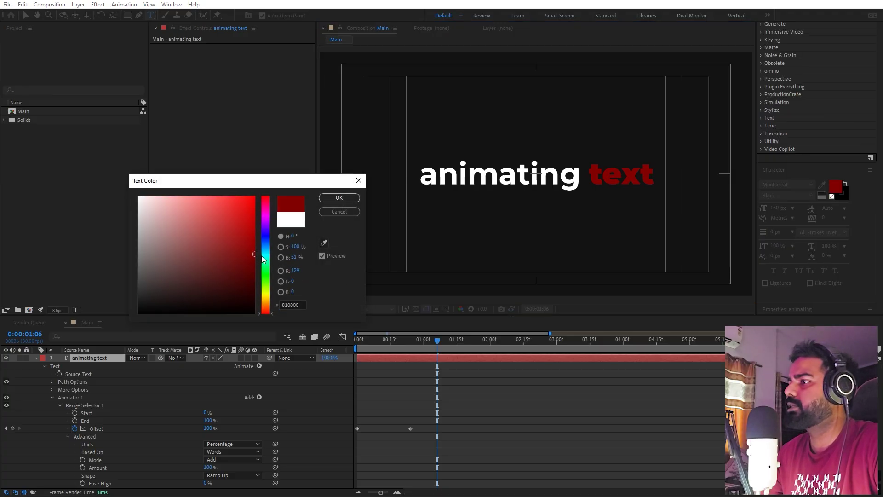
{"action": "left_click", "coordinate": [266, 262]}
{"action": "left_click", "coordinate": [338, 198]}
Step: Enlarge the text to 183 px and finish text editing
{"action": "left_click_drag", "start_coordinate": [774, 209], "coordinate": [789, 208]}
{"action": "left_click", "coordinate": [517, 416]}
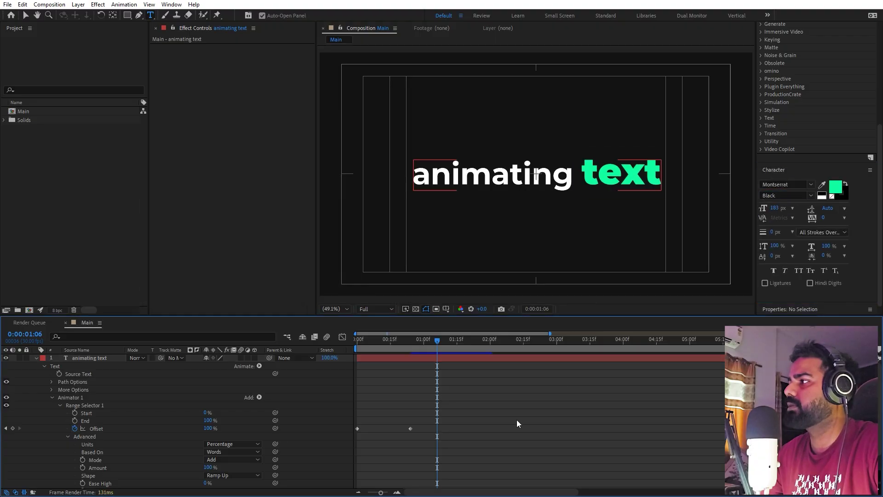
{"action": "left_click", "coordinate": [25, 16]}
{"action": "left_click", "coordinate": [385, 285]}
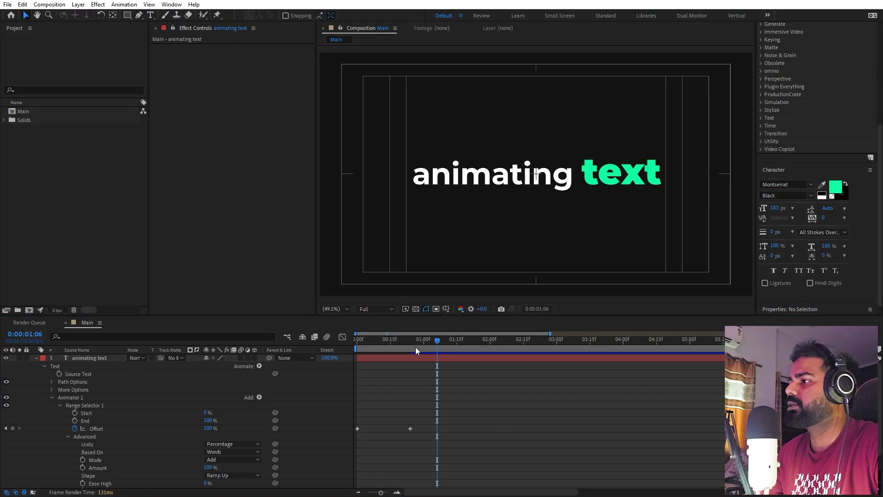
Step: Preview the updated animation and collapse the text layer's properties
{"action": "key", "text": "space"}
{"action": "left_click", "coordinate": [400, 360]}
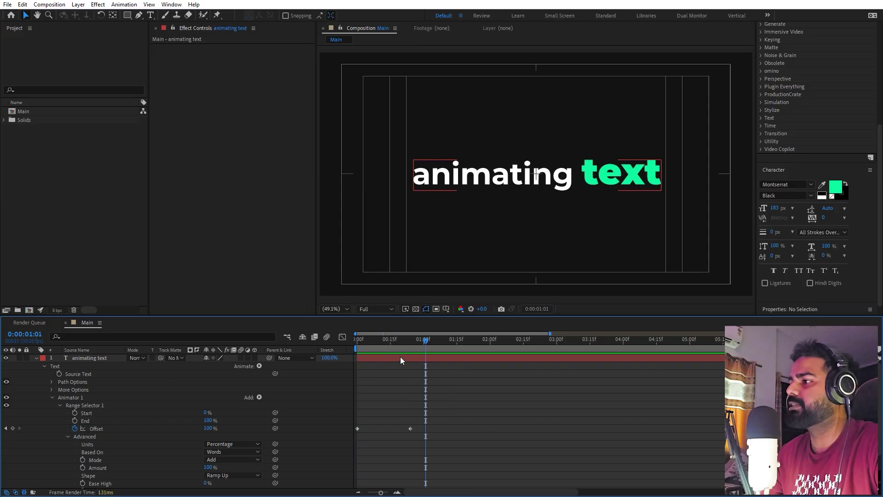
{"action": "left_click", "coordinate": [36, 359]}
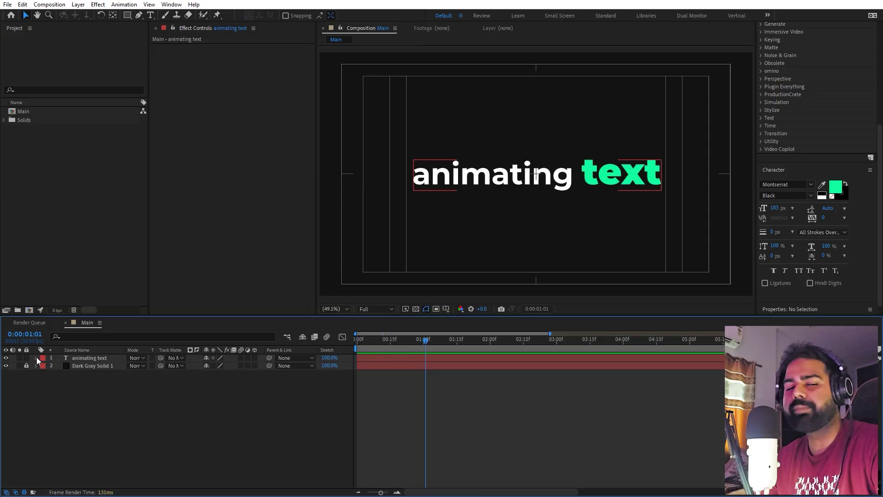
{"action": "left_click", "coordinate": [378, 418]}
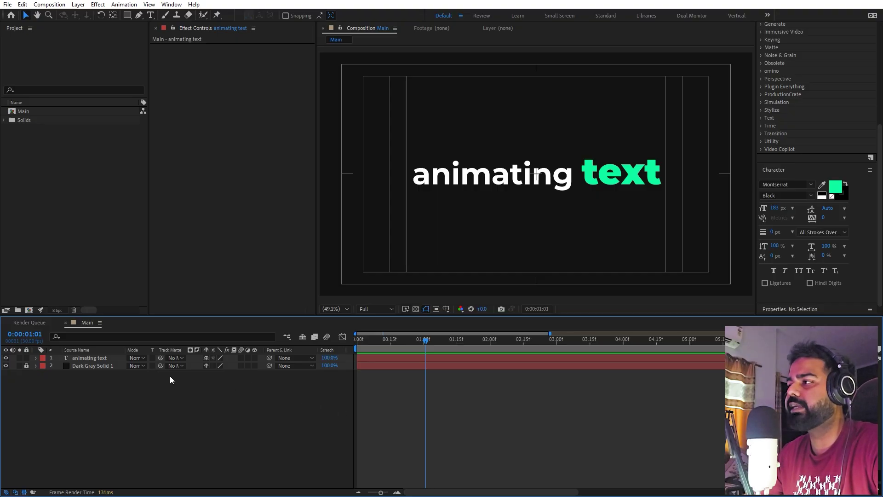
Step: Scale the text layer from 88% down to 73.2% and scrub to check the animation
{"action": "left_click", "coordinate": [93, 357]}
{"action": "key", "text": "s"}
{"action": "left_click_drag", "start_coordinate": [216, 365], "coordinate": [154, 374]}
{"action": "left_click", "coordinate": [42, 370]}
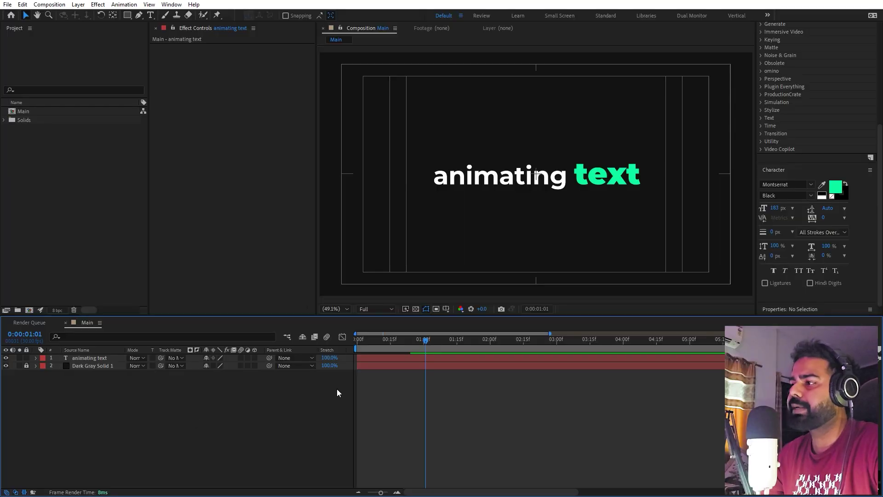
{"action": "left_click_drag", "start_coordinate": [374, 353], "coordinate": [407, 348]}
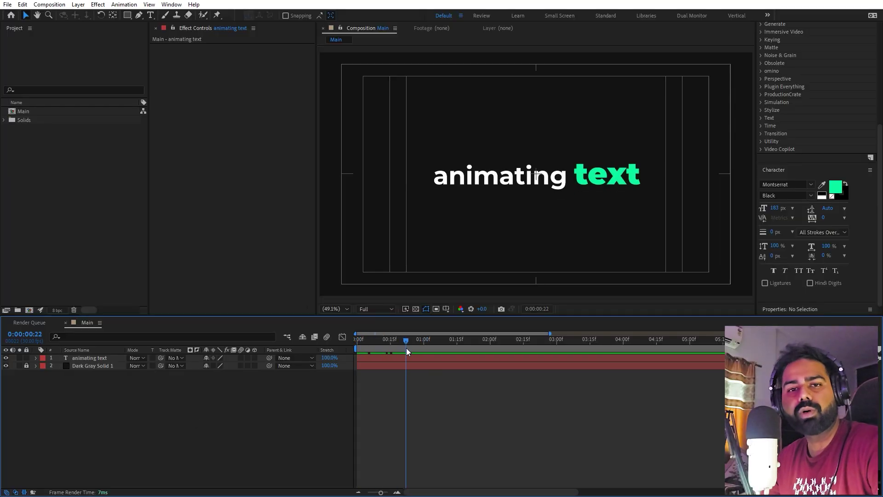
Step: Add a Null object layer and parent the 'animating text' layer to Null 1
{"action": "right_click", "coordinate": [227, 449]}
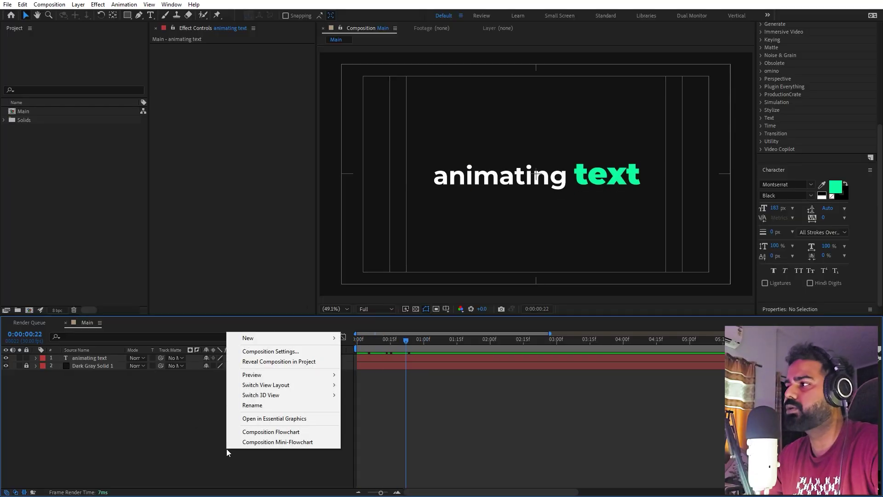
{"action": "mouse_move", "coordinate": [326, 338]}
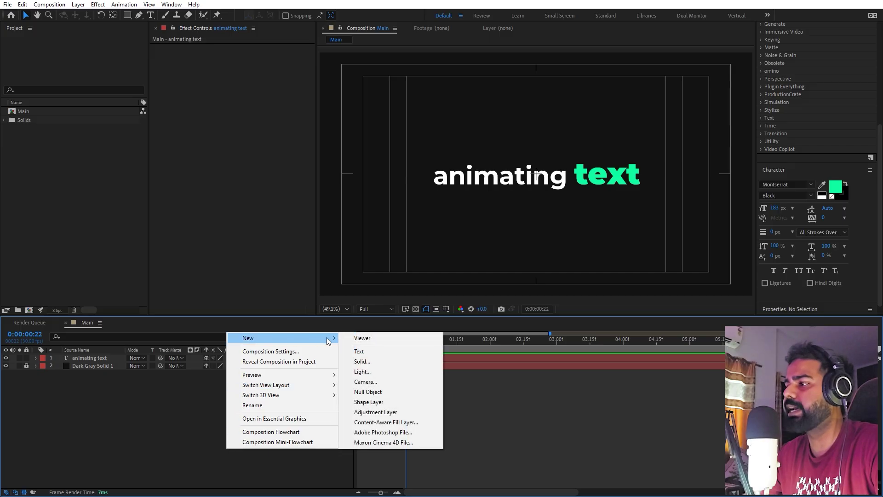
{"action": "left_click", "coordinate": [378, 392]}
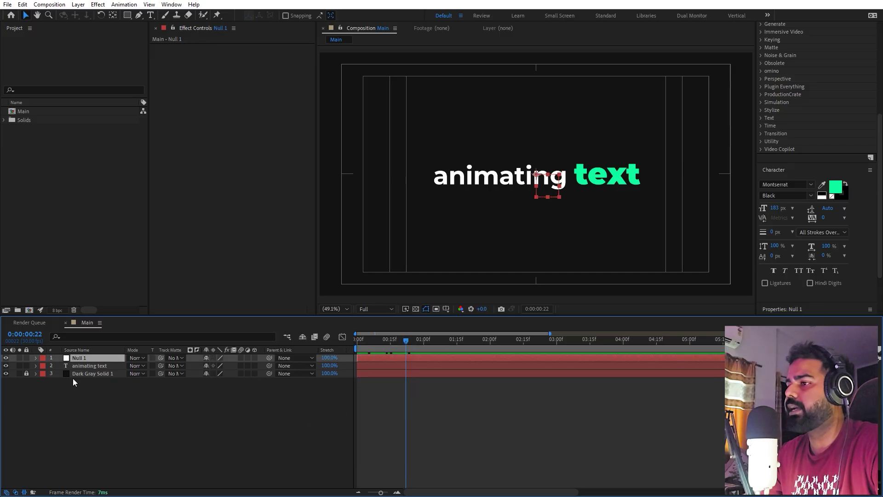
{"action": "left_click", "coordinate": [85, 365]}
{"action": "left_click_drag", "start_coordinate": [269, 366], "coordinate": [110, 357]}
Step: Set Scale and Position keyframes on Null 1 at the current time
{"action": "left_click", "coordinate": [109, 358]}
{"action": "key", "text": "s"}
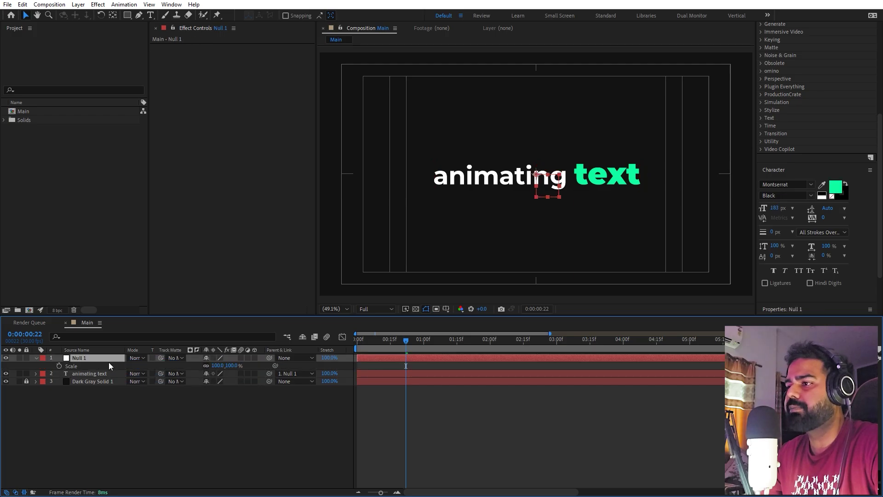
{"action": "left_click", "coordinate": [59, 365]}
{"action": "key", "text": "p"}
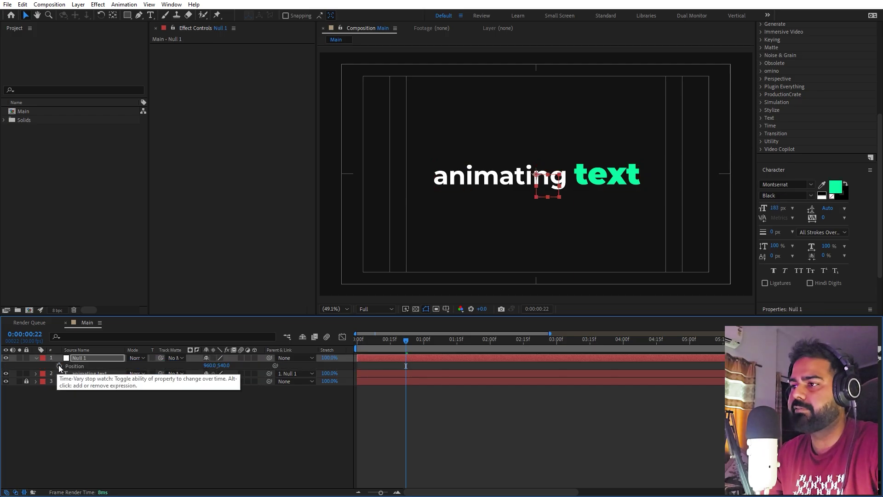
{"action": "left_click", "coordinate": [59, 365]}
Step: Raise Null 1's starting Scale to 166.8% and Easy Ease both Scale keyframes
{"action": "key", "text": "shift+s"}
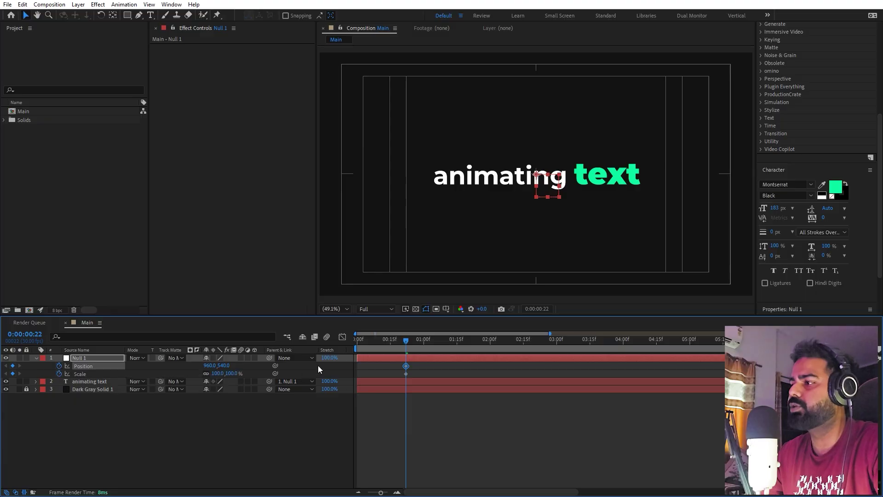
{"action": "left_click", "coordinate": [357, 343]}
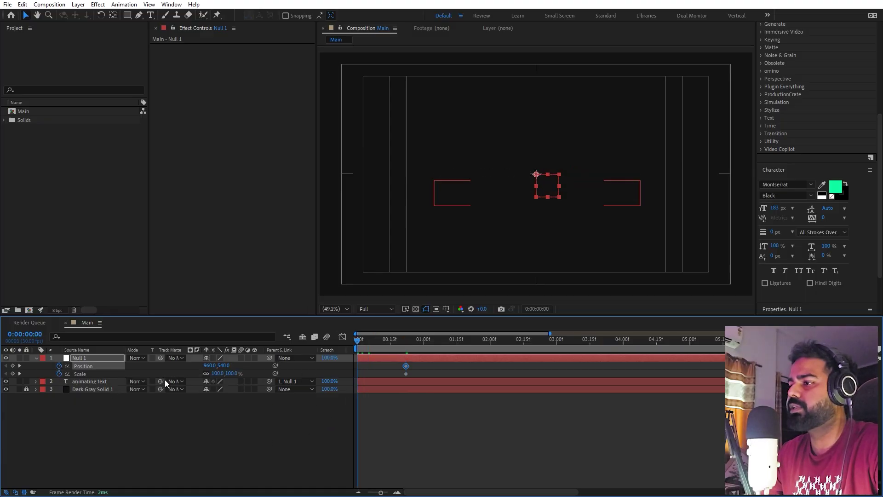
{"action": "left_click_drag", "start_coordinate": [217, 373], "coordinate": [415, 371]}
{"action": "left_click_drag", "start_coordinate": [359, 342], "coordinate": [318, 349]}
{"action": "left_click_drag", "start_coordinate": [222, 373], "coordinate": [296, 376]}
{"action": "left_click_drag", "start_coordinate": [425, 371], "coordinate": [344, 375]}
{"action": "key", "text": "F9"}
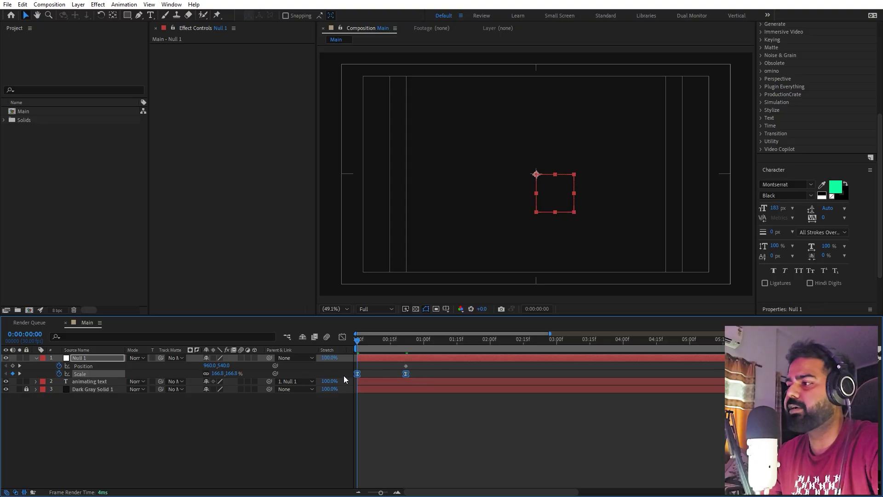
Step: Reshape Null 1's Scale speed curve to about 86.87% influence in the Graph Editor, then preview
{"action": "left_click", "coordinate": [342, 338]}
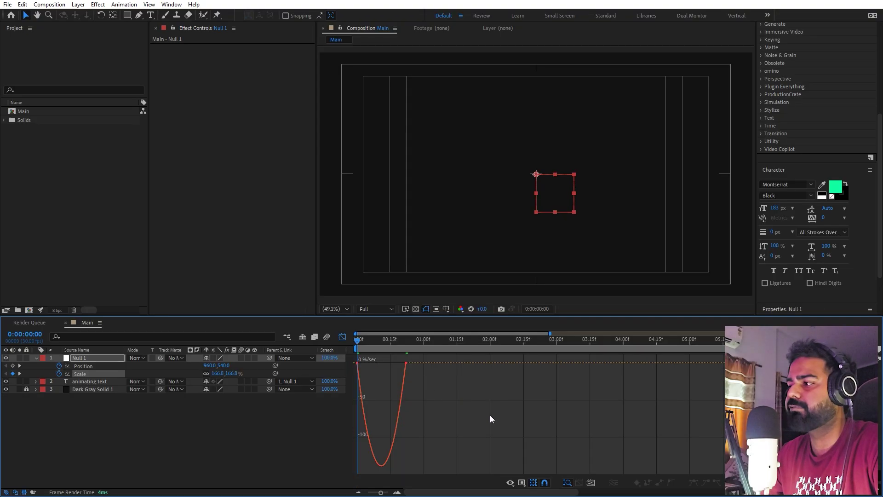
{"action": "left_click", "coordinate": [523, 482]}
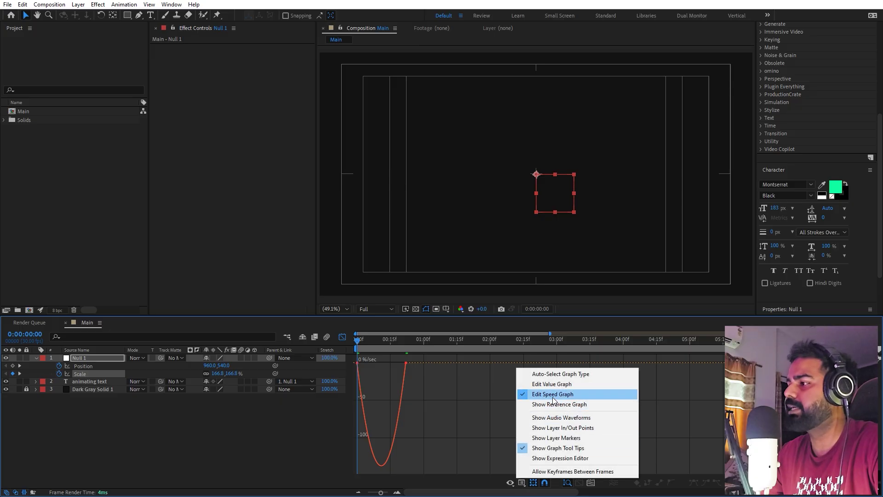
{"action": "left_click_drag", "start_coordinate": [453, 388], "coordinate": [382, 358]}
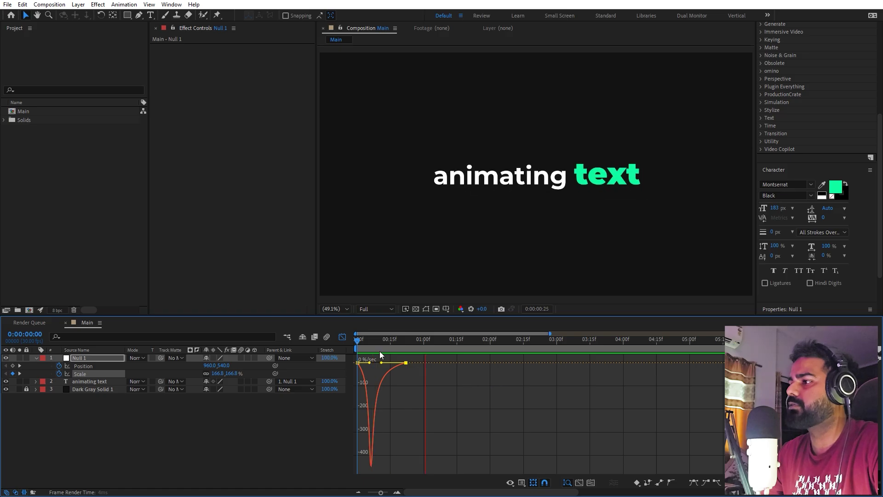
{"action": "left_click", "coordinate": [343, 336]}
{"action": "key", "text": "space"}
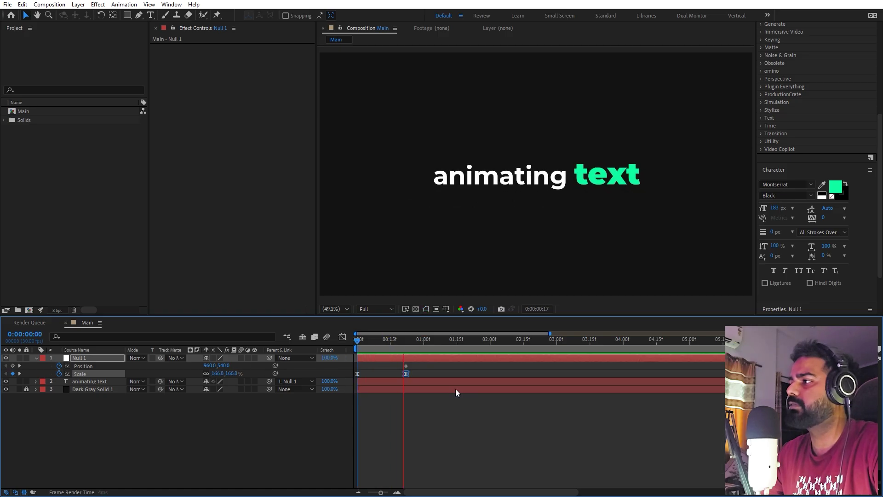
Step: Show the animating text's Offset keyframes, drag the end keyframe, and preview the reveal
{"action": "key", "text": "space"}
{"action": "left_click", "coordinate": [415, 380]}
{"action": "key", "text": "u"}
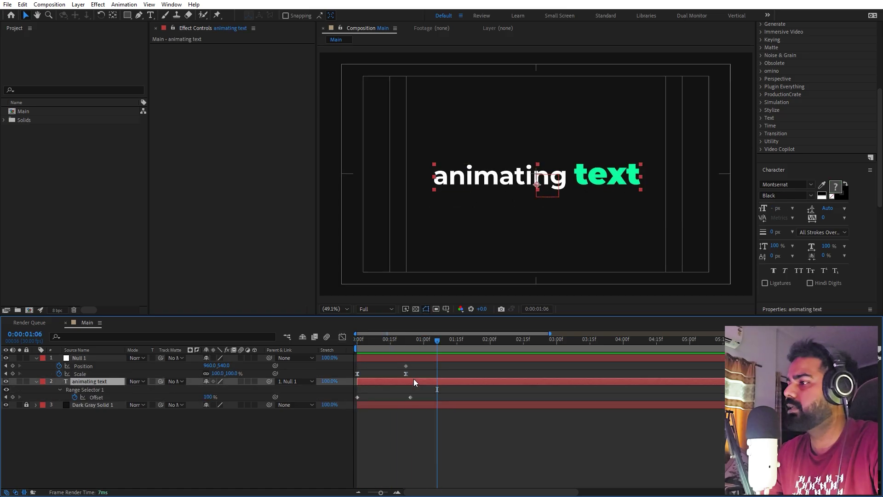
{"action": "left_click", "coordinate": [402, 343]}
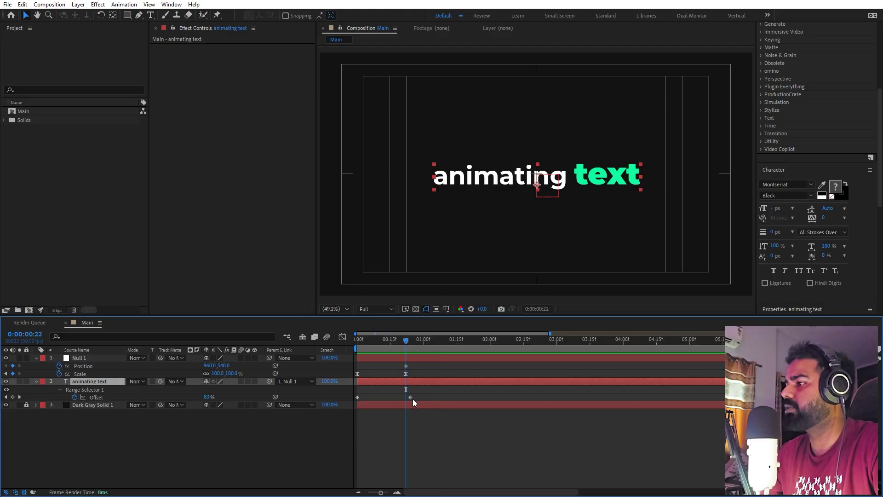
{"action": "left_click_drag", "start_coordinate": [410, 398], "coordinate": [481, 398]}
{"action": "key", "text": "Home"}
{"action": "key", "text": "space"}
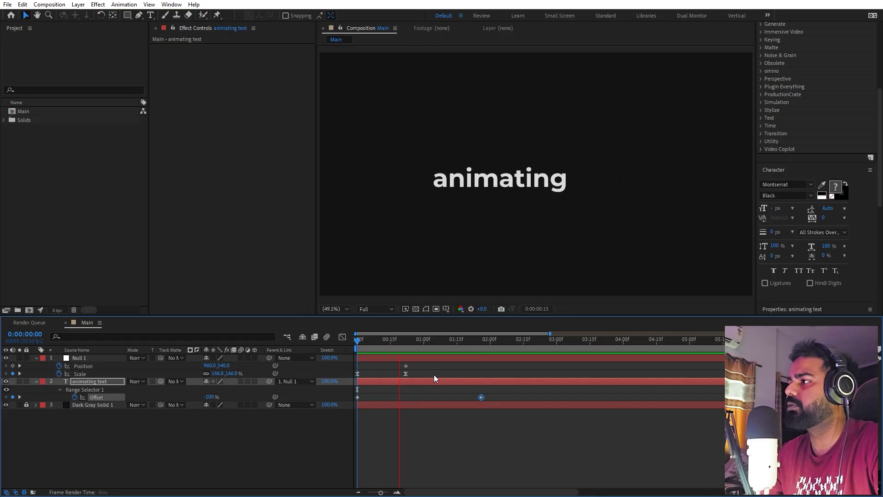
{"action": "key", "text": "space"}
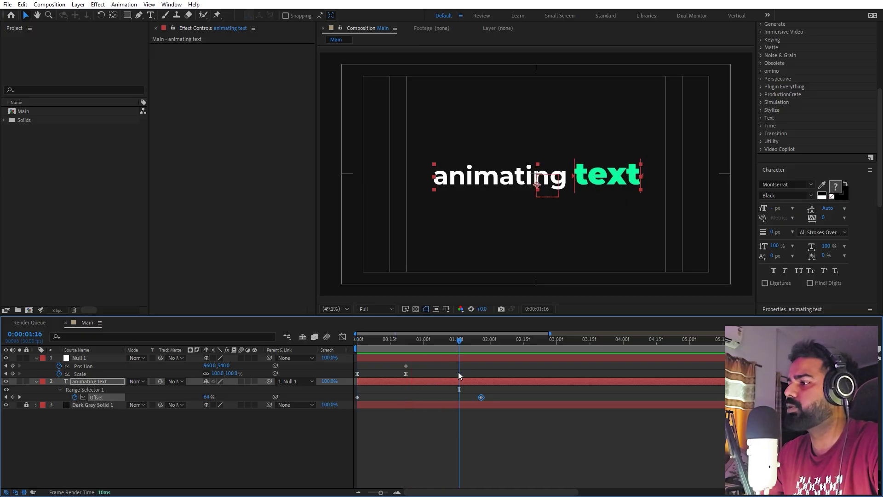
Step: Set the Offset end keyframe to frame 22 and preview the retimed reveal
{"action": "left_click_drag", "start_coordinate": [482, 396], "coordinate": [405, 398]}
{"action": "key", "text": "Home"}
{"action": "key", "text": "space"}
{"action": "left_click_drag", "start_coordinate": [421, 349], "coordinate": [404, 346]}
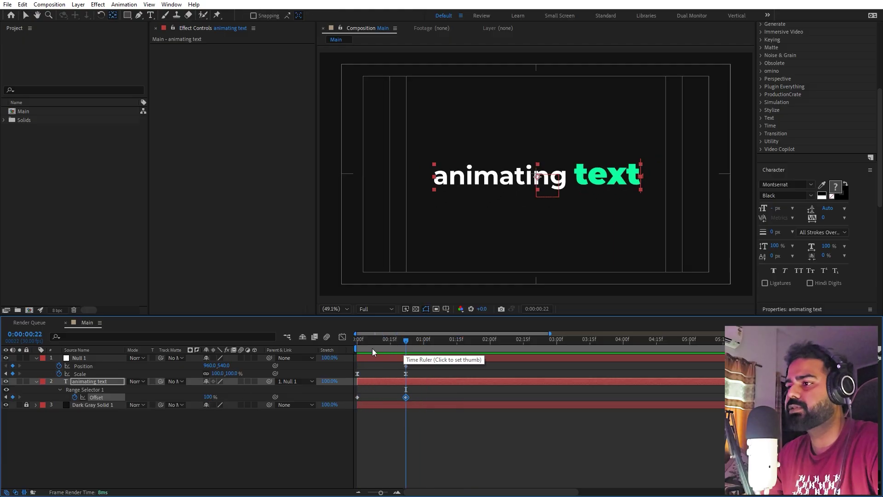
Step: Duplicate the animating text layer with Ctrl+D
{"action": "left_click", "coordinate": [137, 422]}
{"action": "left_click", "coordinate": [94, 382]}
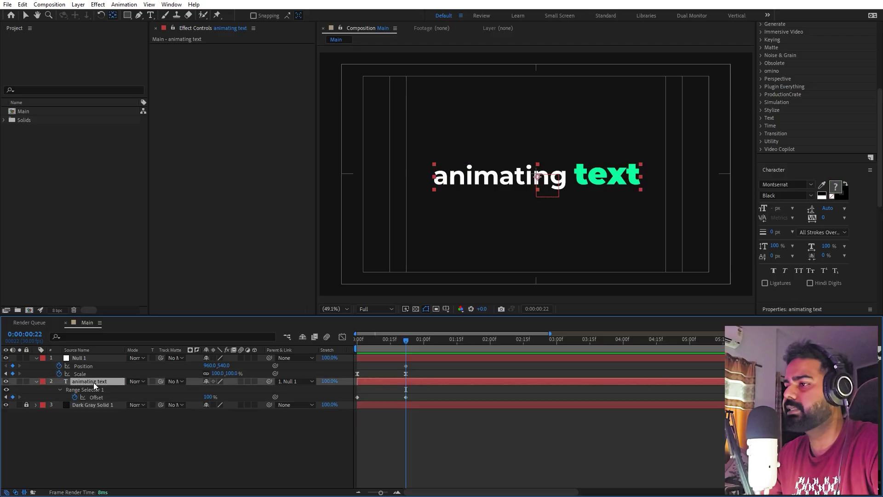
{"action": "key", "text": "ctrl+d"}
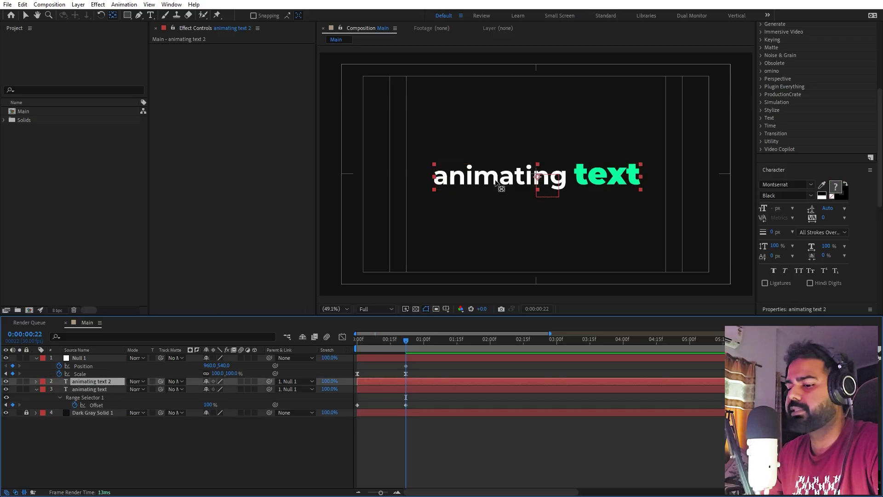
Step: Retype the duplicate as 'like' in Montserrat Black at a larger font size
{"action": "left_click_drag", "start_coordinate": [474, 182], "coordinate": [478, 219]}
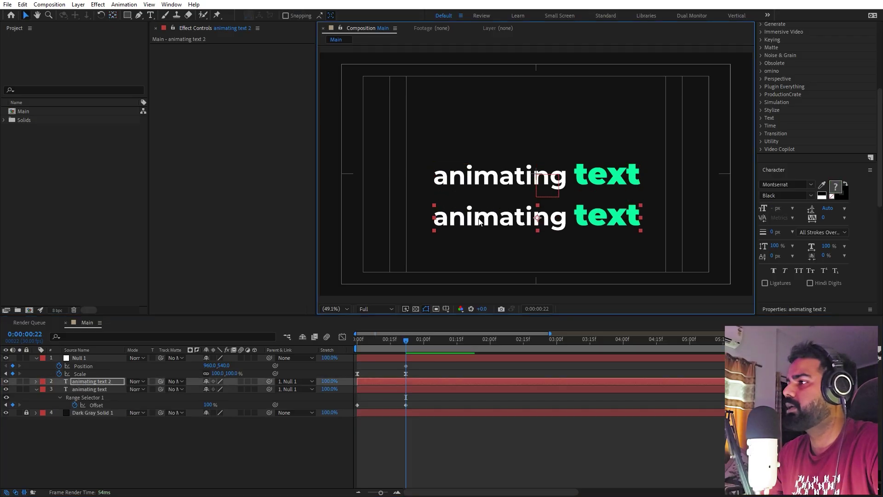
{"action": "double_click", "coordinate": [479, 219]}
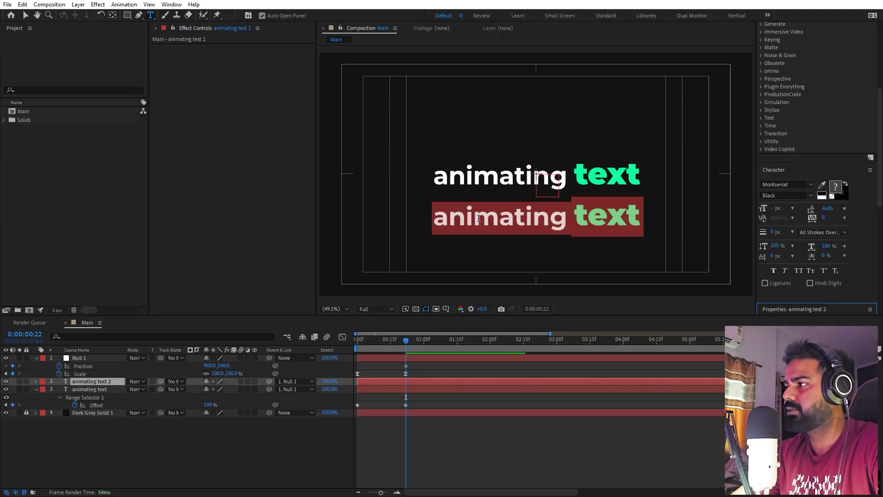
{"action": "type", "text": "like"}
{"action": "key", "text": "BackSpace"}
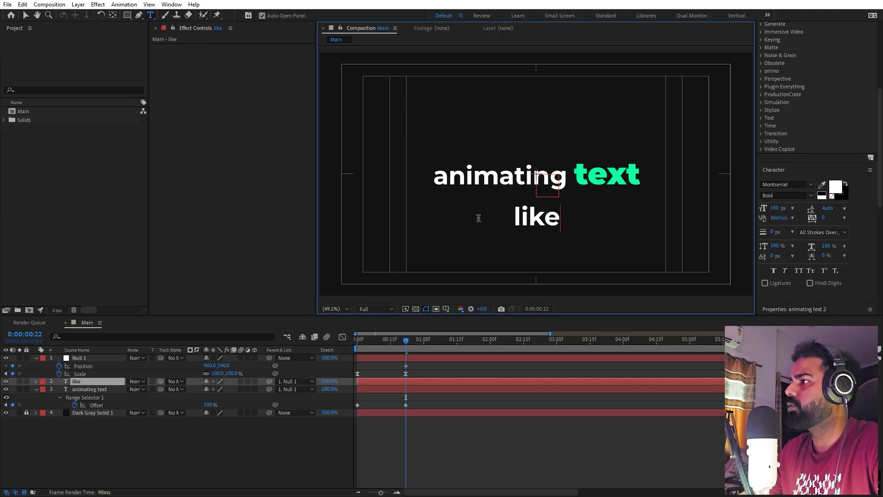
{"action": "key", "text": "ctrl+a"}
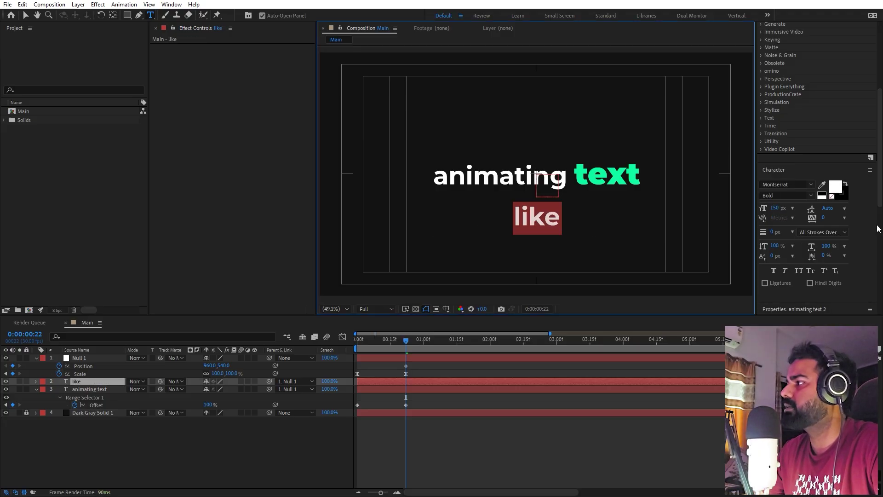
{"action": "left_click", "coordinate": [805, 196]}
{"action": "left_click", "coordinate": [777, 367]}
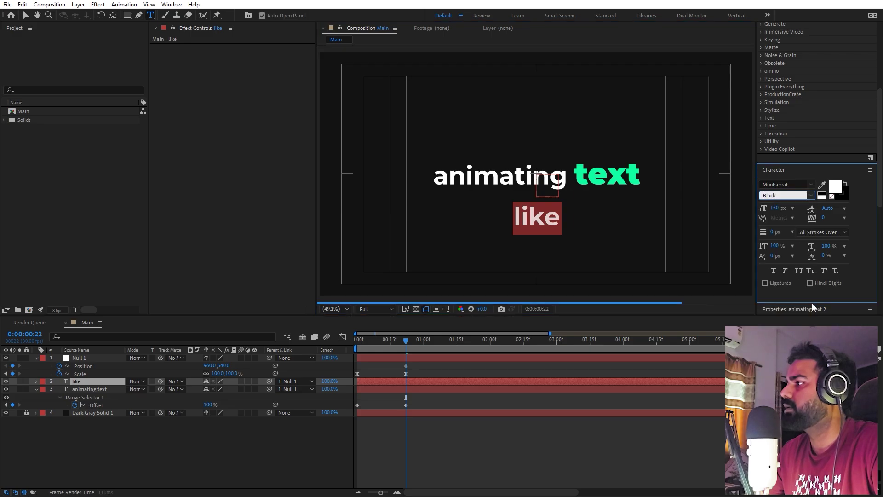
{"action": "left_click_drag", "start_coordinate": [775, 210], "coordinate": [3, 9]}
{"action": "left_click", "coordinate": [26, 16]}
Step: Scale up 'like', left-align it below 'animating text', and start its layer about 16 frames later
{"action": "left_click_drag", "start_coordinate": [597, 175], "coordinate": [608, 167]}
{"action": "left_click_drag", "start_coordinate": [543, 200], "coordinate": [514, 226]}
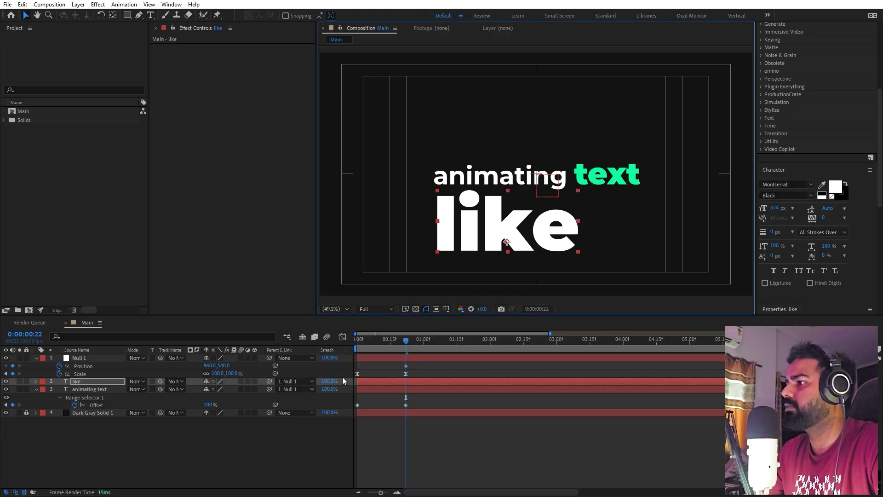
{"action": "left_click_drag", "start_coordinate": [371, 382], "coordinate": [406, 382]}
{"action": "key", "text": "Home"}
{"action": "key", "text": "space"}
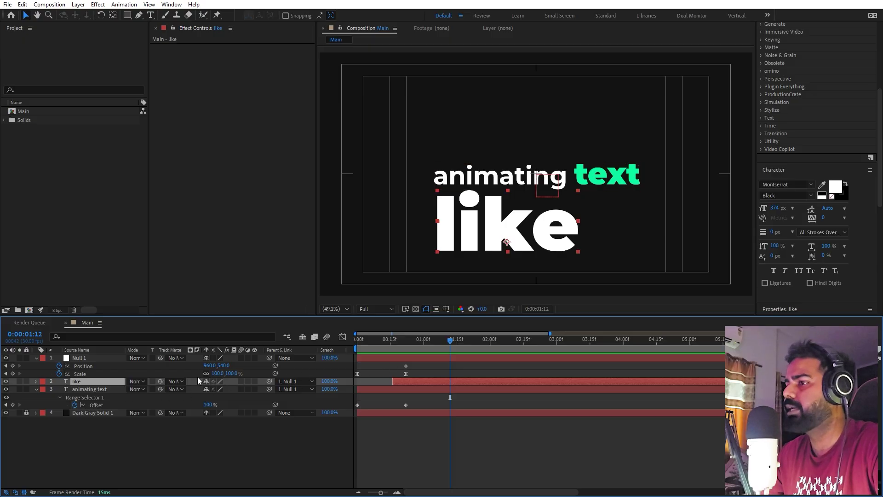
Step: Keyframe Null 1's Position Y from 540 up to about 418, Easy Ease both keys, and select them in the speed graph
{"action": "left_click", "coordinate": [95, 361]}
{"action": "mouse_move", "coordinate": [449, 352]}
{"action": "left_mouse_down"}
{"action": "mouse_move", "coordinate": [393, 346]}
{"action": "mouse_move", "coordinate": [462, 354]}
{"action": "mouse_move", "coordinate": [434, 346]}
{"action": "mouse_move", "coordinate": [447, 347]}
{"action": "left_mouse_up"}
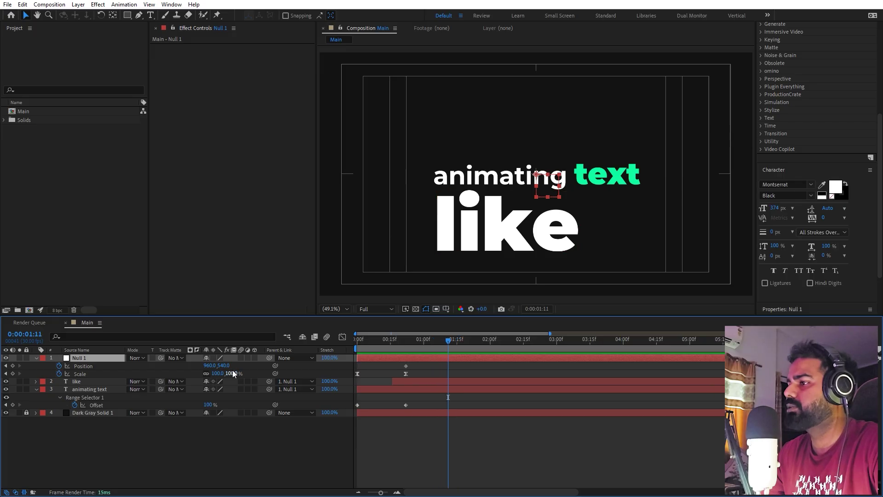
{"action": "left_click_drag", "start_coordinate": [225, 365], "coordinate": [167, 375]}
{"action": "left_click_drag", "start_coordinate": [458, 369], "coordinate": [381, 365]}
{"action": "key", "text": "F9"}
{"action": "left_click", "coordinate": [343, 336]}
{"action": "left_click_drag", "start_coordinate": [492, 432], "coordinate": [459, 467]}
Step: Preview the eased rise, return to the layer bars, and reveal the 'like' layer's Offset keyframes
{"action": "key", "text": "space"}
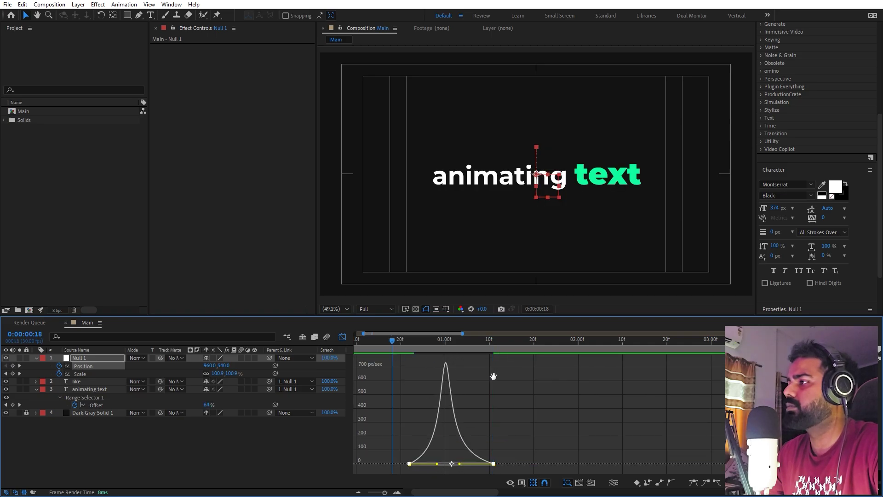
{"action": "left_click_drag", "start_coordinate": [415, 343], "coordinate": [348, 338]}
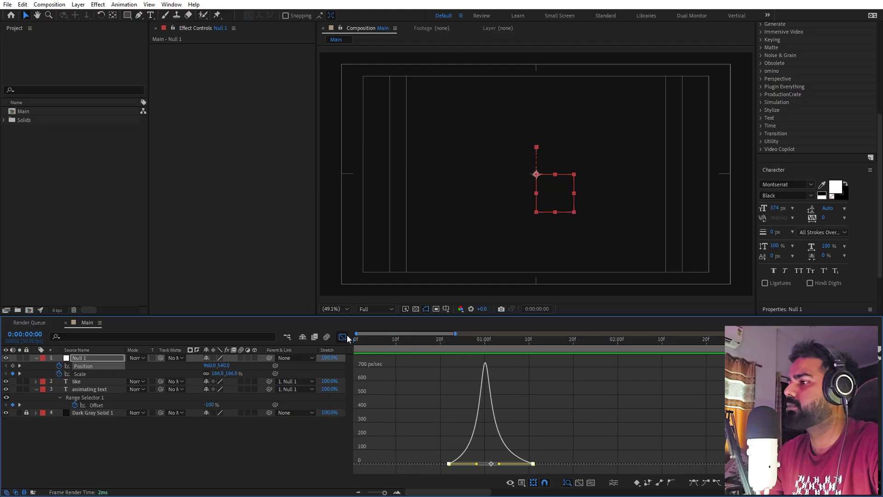
{"action": "left_click", "coordinate": [343, 337]}
{"action": "scroll", "coordinate": [446, 368], "scroll_direction": "down", "scroll_amount": 3}
{"action": "left_click", "coordinate": [394, 346]}
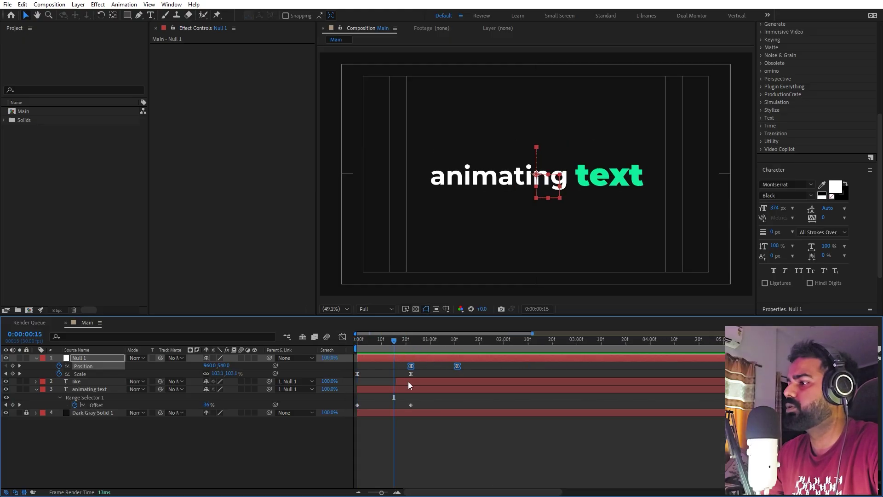
{"action": "left_click", "coordinate": [407, 381]}
{"action": "key", "text": "u"}
Step: Move Null 1's first Position keyframe to frame 16 and its second earlier, then preview
{"action": "left_click", "coordinate": [390, 346]}
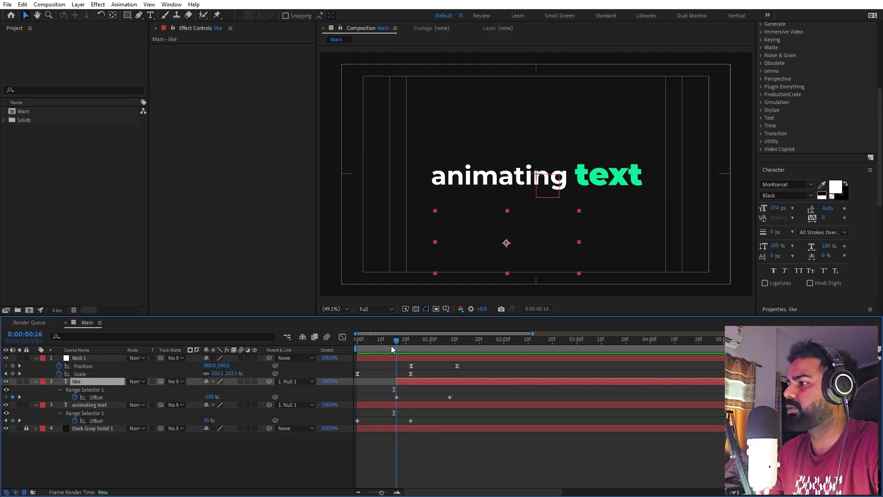
{"action": "left_click_drag", "start_coordinate": [410, 366], "coordinate": [397, 365]}
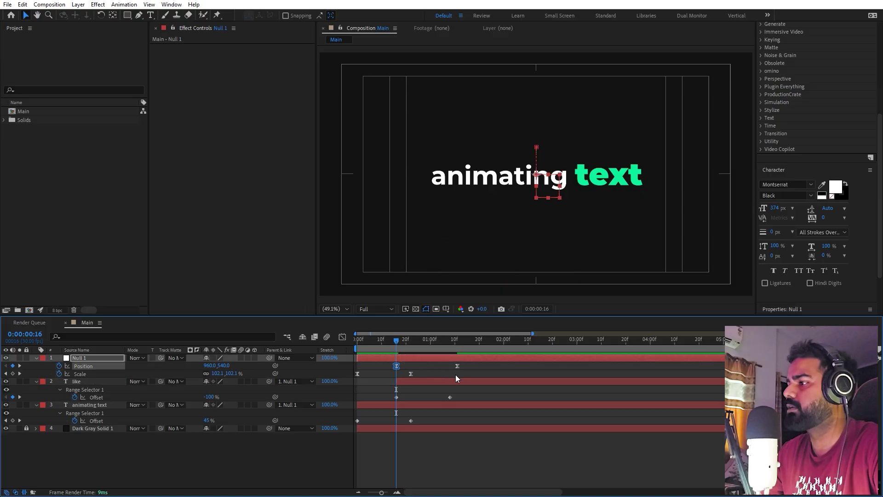
{"action": "mouse_move", "coordinate": [457, 366]}
{"action": "left_mouse_down"}
{"action": "mouse_move", "coordinate": [386, 353]}
{"action": "mouse_move", "coordinate": [451, 353]}
{"action": "left_mouse_up"}
{"action": "key", "text": "space"}
{"action": "left_click", "coordinate": [426, 442]}
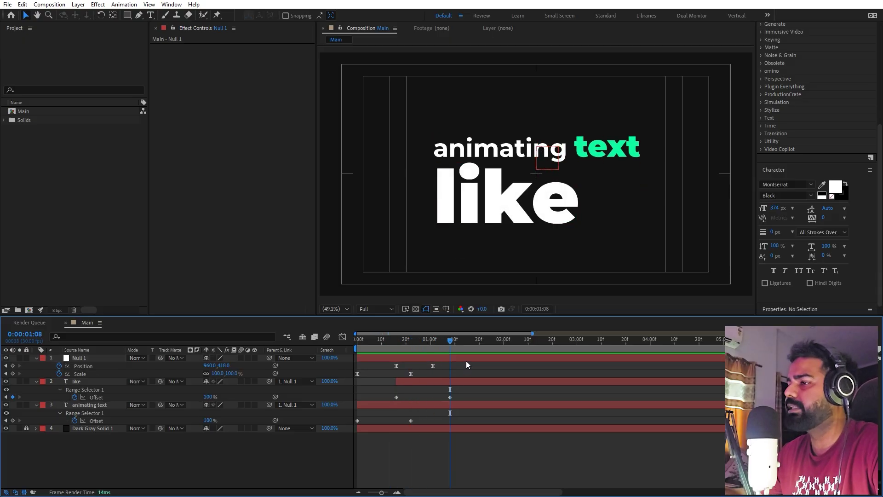
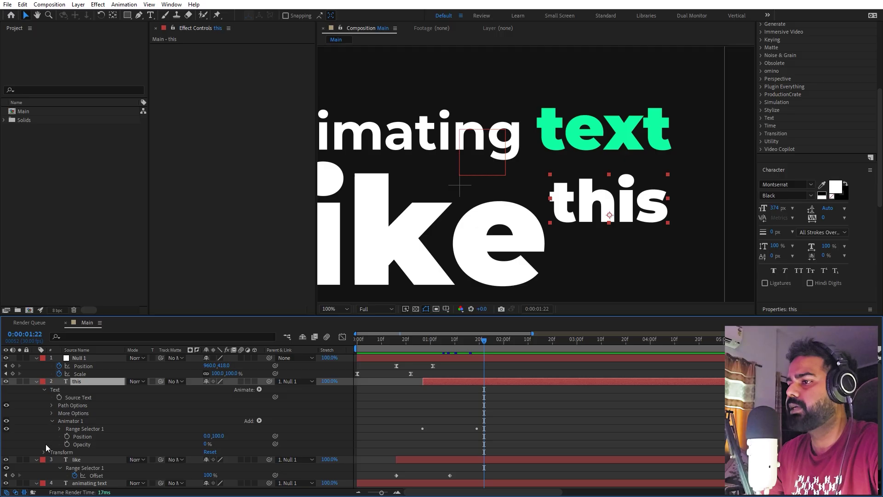
Step: Set the 'this' animator's Position offset to 190,0 so it slides in sideways
{"action": "key", "text": "Return"}
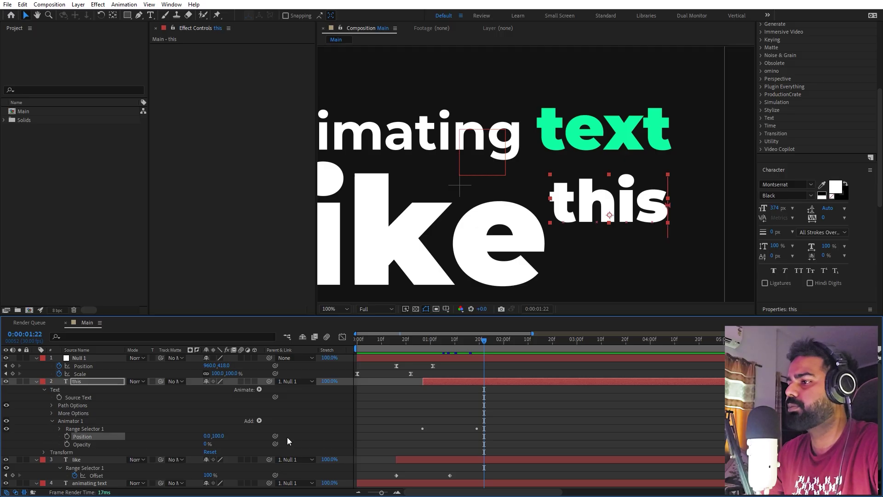
{"action": "key", "text": "Return"}
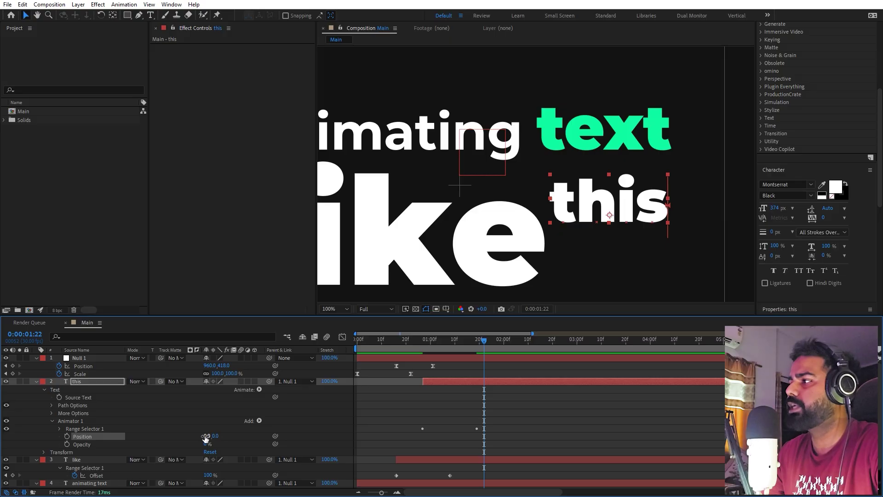
{"action": "left_click_drag", "start_coordinate": [207, 435], "coordinate": [234, 435]}
{"action": "left_click_drag", "start_coordinate": [311, 434], "coordinate": [288, 434]}
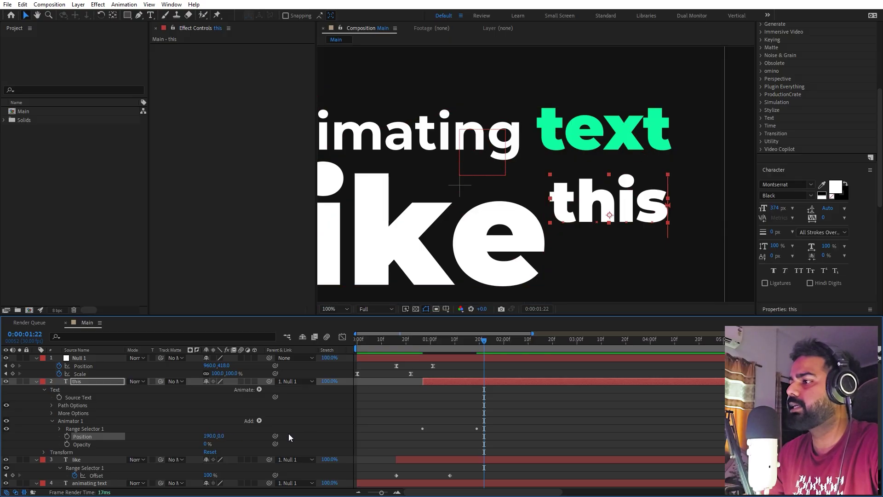
Step: Preview the sideways slide from one second, then duplicate the 'this' layer
{"action": "left_click", "coordinate": [418, 344]}
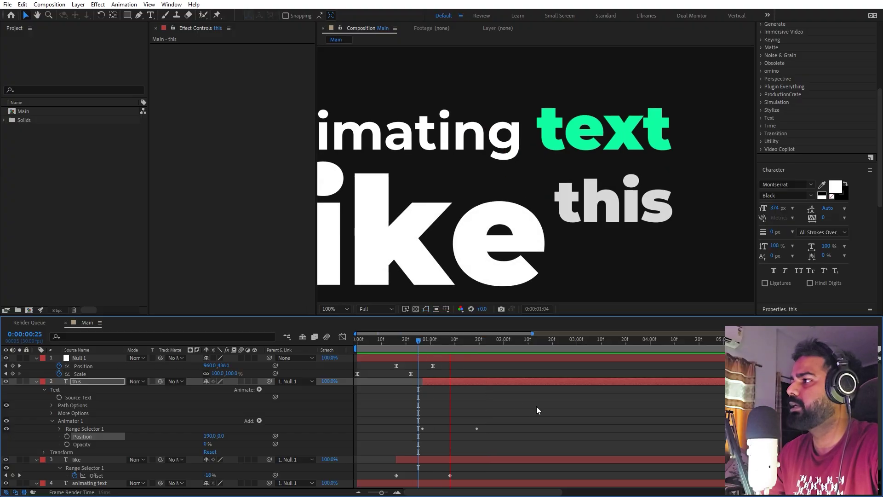
{"action": "key", "text": "space"}
{"action": "mouse_move", "coordinate": [411, 342]}
{"action": "left_mouse_down"}
{"action": "mouse_move", "coordinate": [471, 348]}
{"action": "mouse_move", "coordinate": [407, 352]}
{"action": "left_mouse_up"}
{"action": "key", "text": "space"}
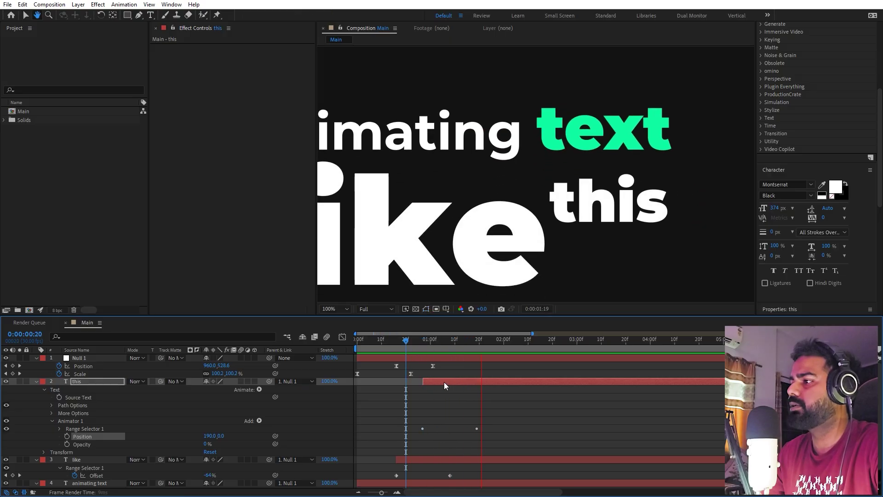
{"action": "key", "text": "space"}
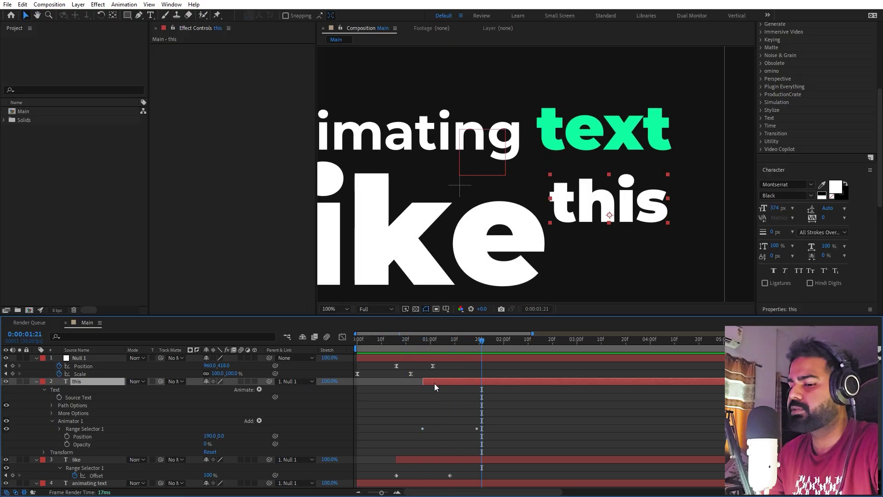
{"action": "key", "text": "ctrl+d"}
Step: Move the duplicate just below 'this' and retype it as 'can'
{"action": "left_click_drag", "start_coordinate": [616, 215], "coordinate": [621, 260]}
{"action": "double_click", "coordinate": [620, 260]}
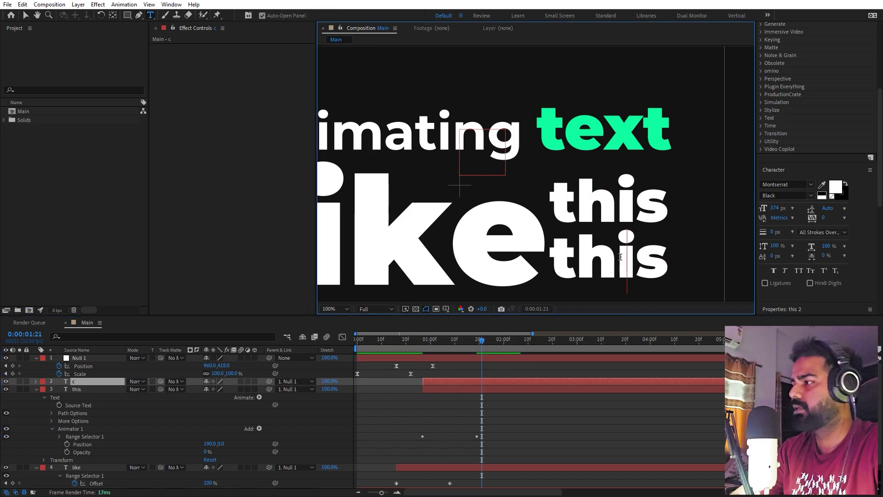
{"action": "type", "text": "can"}
{"action": "key", "text": "Escape"}
{"action": "key", "text": "v"}
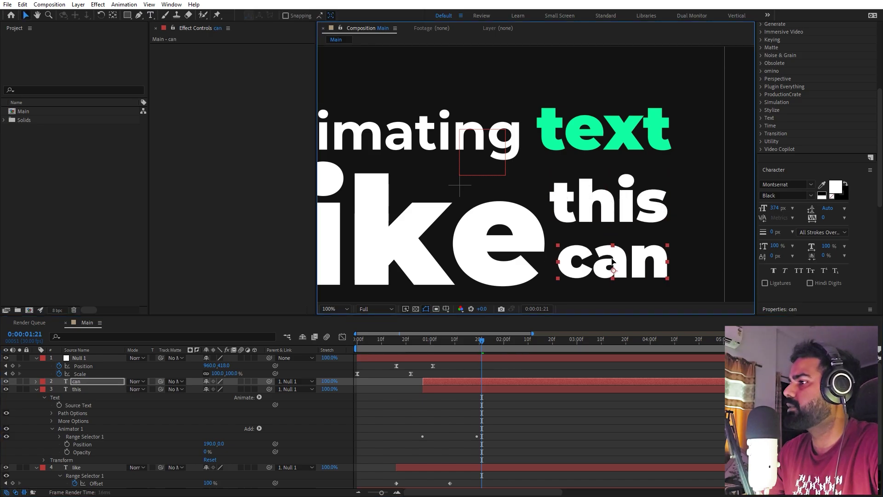
Step: Set the 'can' animator's Position offset to 0,-105 so it moves vertically
{"action": "left_click", "coordinate": [36, 382]}
{"action": "left_click", "coordinate": [43, 389]}
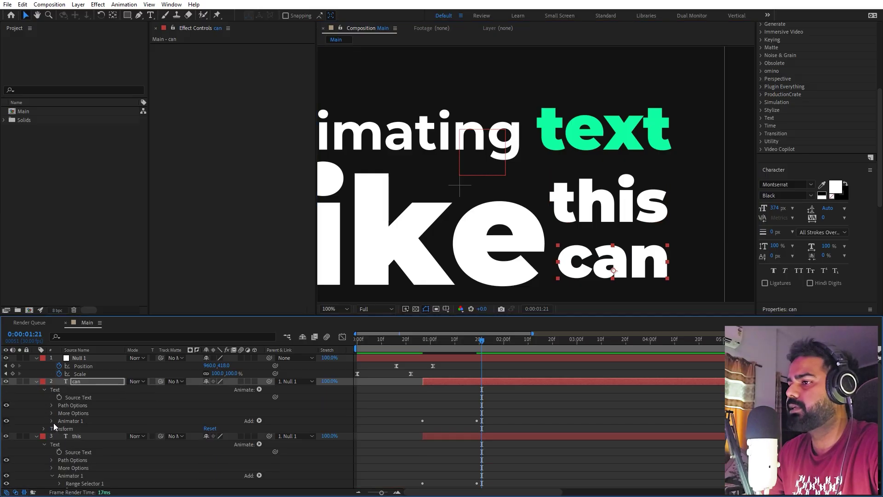
{"action": "scroll", "coordinate": [54, 423], "scroll_direction": "down", "scroll_amount": 2}
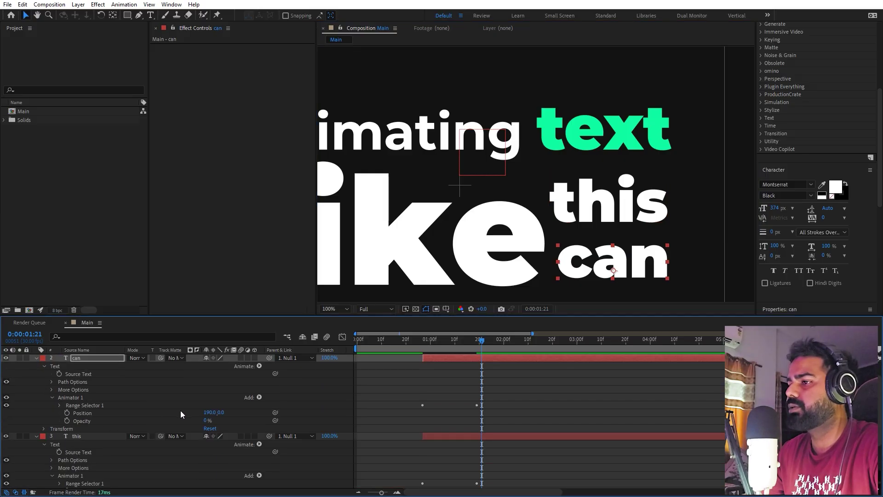
{"action": "left_click", "coordinate": [210, 413]}
{"action": "left_click_drag", "start_coordinate": [210, 412], "coordinate": [233, 418]}
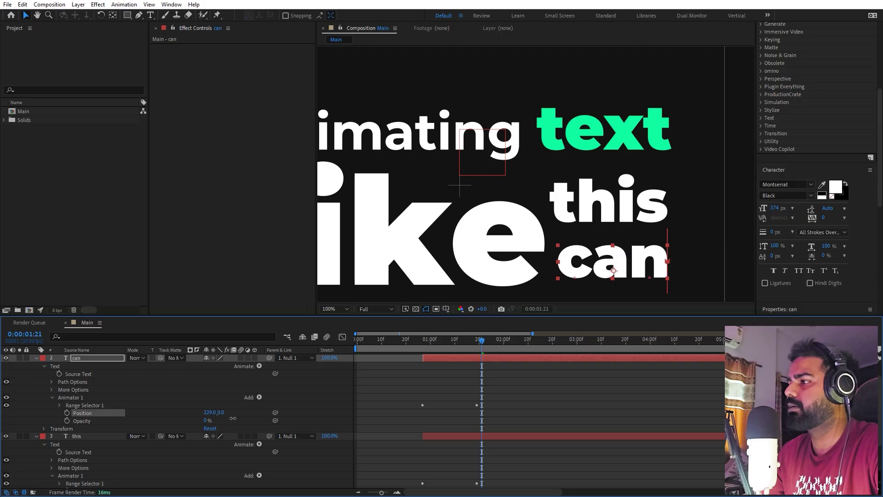
{"action": "left_click", "coordinate": [209, 412]}
{"action": "type", "text": "0"}
{"action": "key", "text": "Return"}
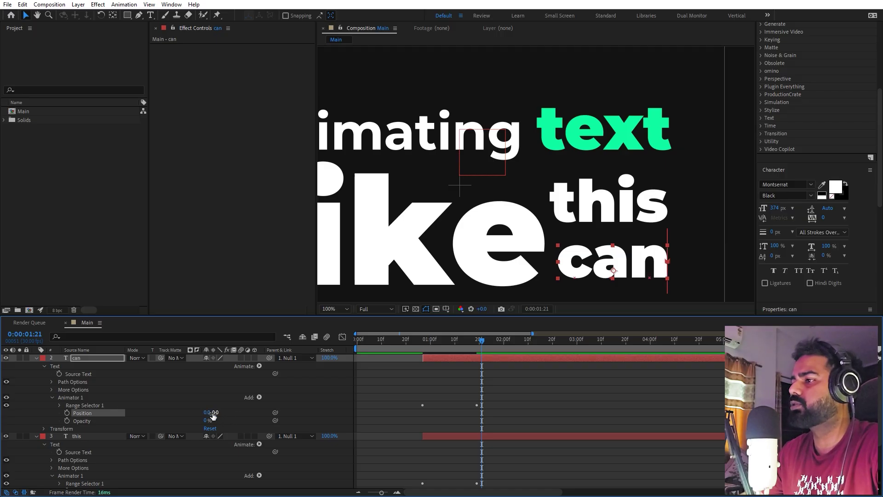
{"action": "left_click_drag", "start_coordinate": [218, 416], "coordinate": [195, 415]}
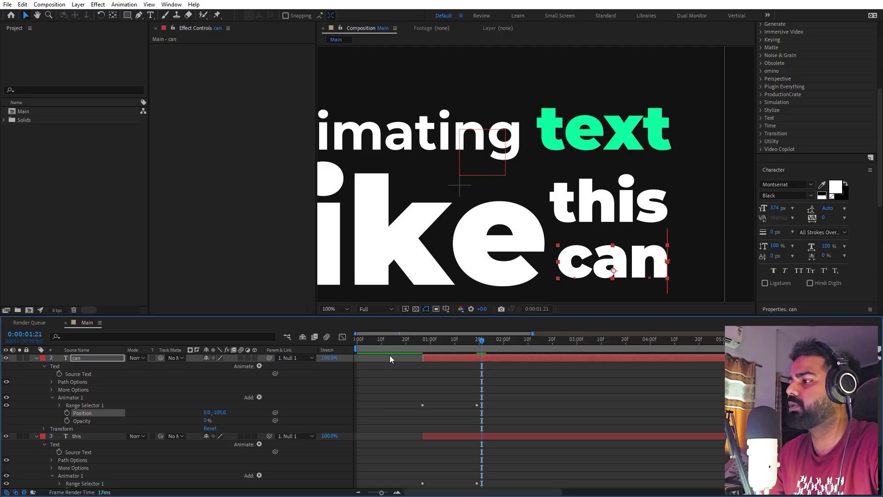
Step: Drag the 'can' layer bar later so it starts after 'this', and preview
{"action": "left_click", "coordinate": [394, 341]}
{"action": "left_click", "coordinate": [451, 362]}
{"action": "left_click_drag", "start_coordinate": [458, 359], "coordinate": [485, 360]}
{"action": "key", "text": "space"}
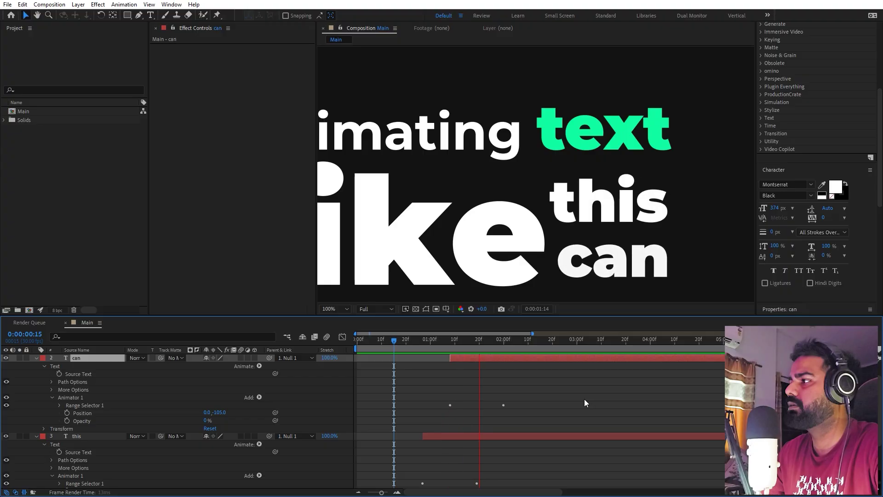
Step: Fit the composition in the viewer, preview from the start, and show the safe guides
{"action": "left_click", "coordinate": [404, 343]}
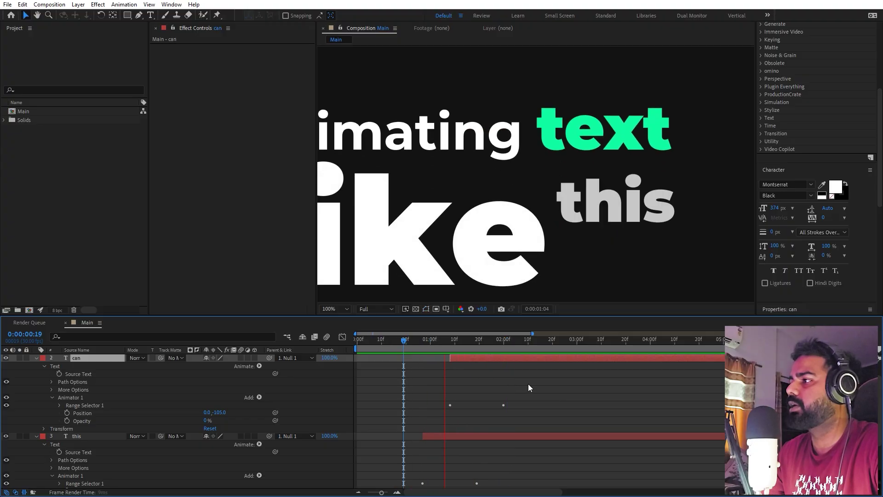
{"action": "left_click", "coordinate": [336, 308]}
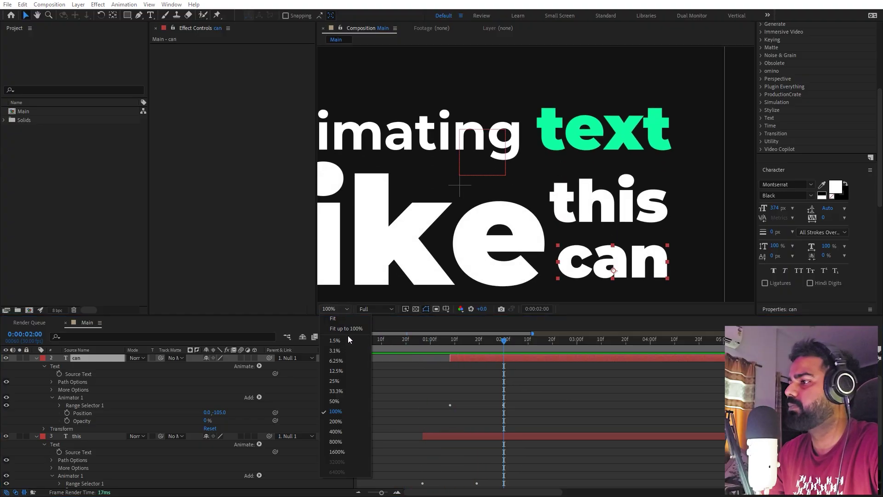
{"action": "left_click", "coordinate": [346, 329]}
{"action": "key", "text": "Home"}
{"action": "key", "text": "space"}
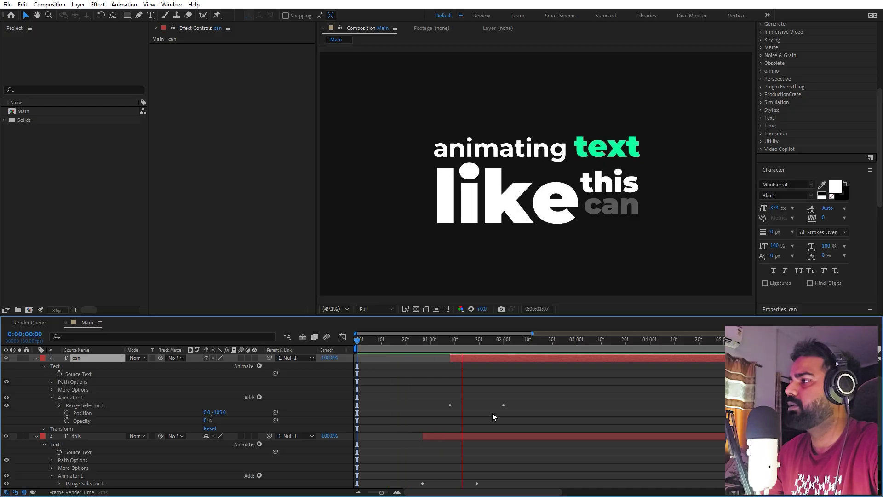
{"action": "key", "text": "space"}
{"action": "key", "text": "apostrophe"}
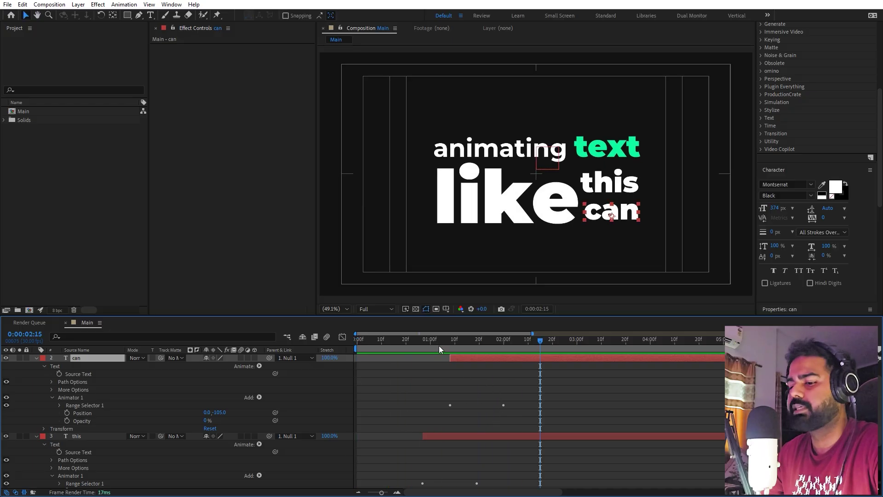
Step: Collapse all layer properties and duplicate the 'can' layer
{"action": "key", "text": "ctrl+a"}
{"action": "key", "text": "ctrl+grave"}
{"action": "key", "text": "F2"}
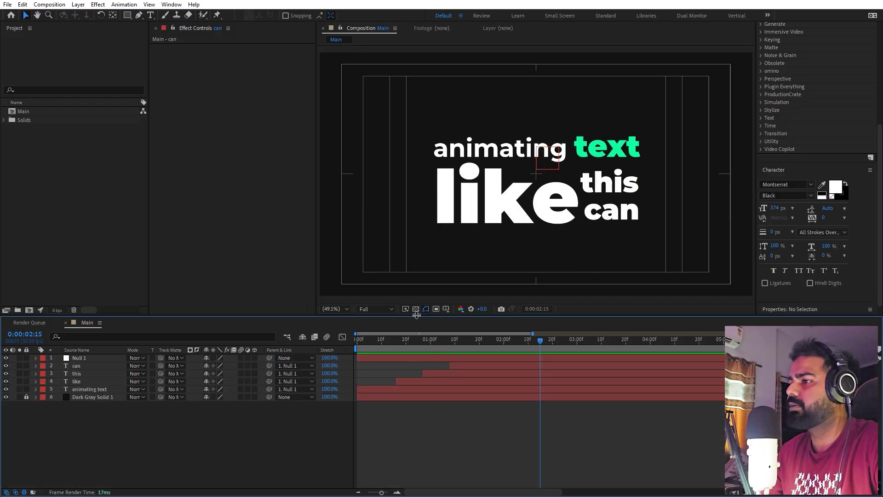
{"action": "left_click", "coordinate": [74, 365]}
{"action": "key", "text": "ctrl+d"}
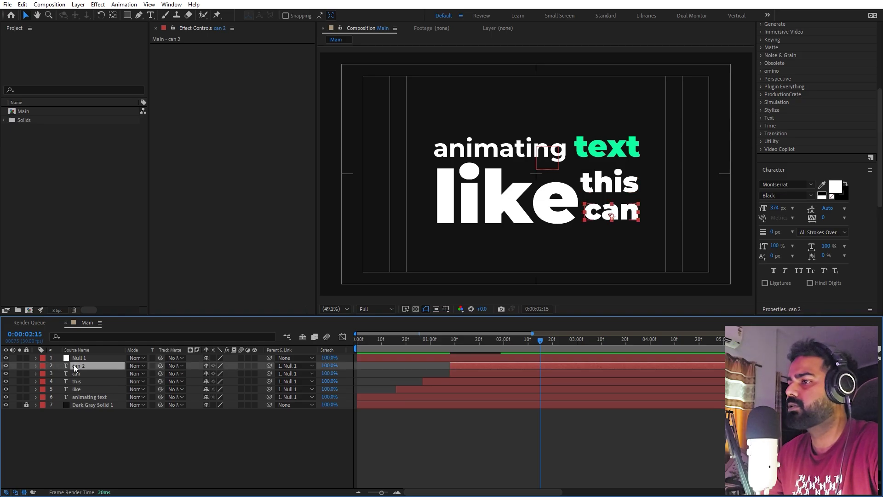
Step: Retype the copy as 'be', then enlarge it and place it below the text stack
{"action": "double_click", "coordinate": [626, 213]}
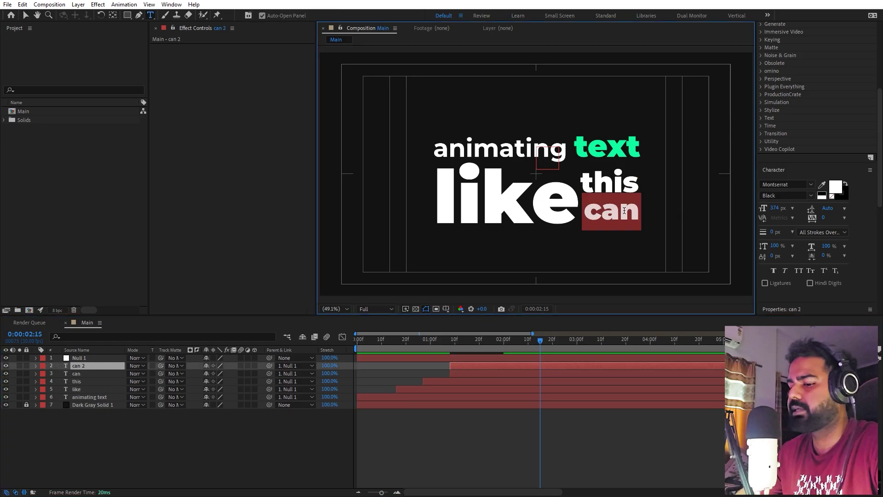
{"action": "type", "text": "be"}
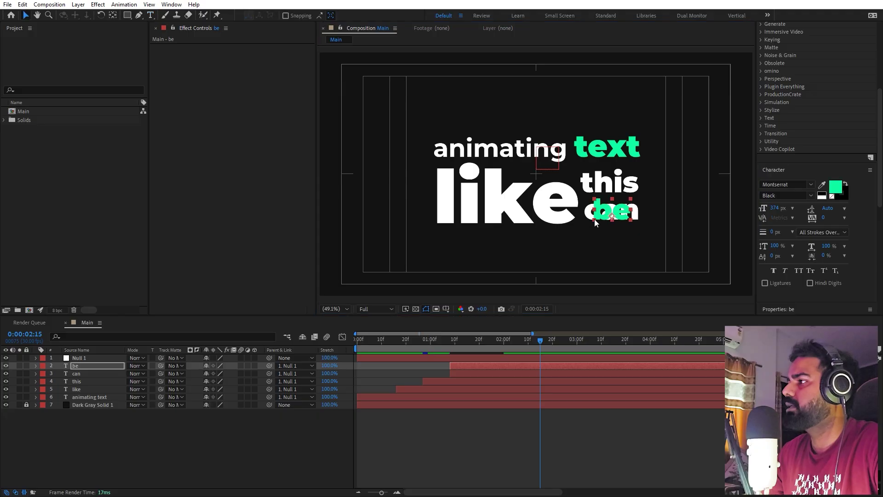
{"action": "left_click_drag", "start_coordinate": [594, 220], "coordinate": [552, 243]}
{"action": "left_click_drag", "start_coordinate": [624, 214], "coordinate": [606, 168]}
{"action": "key", "text": "space"}
{"action": "key", "text": "v"}
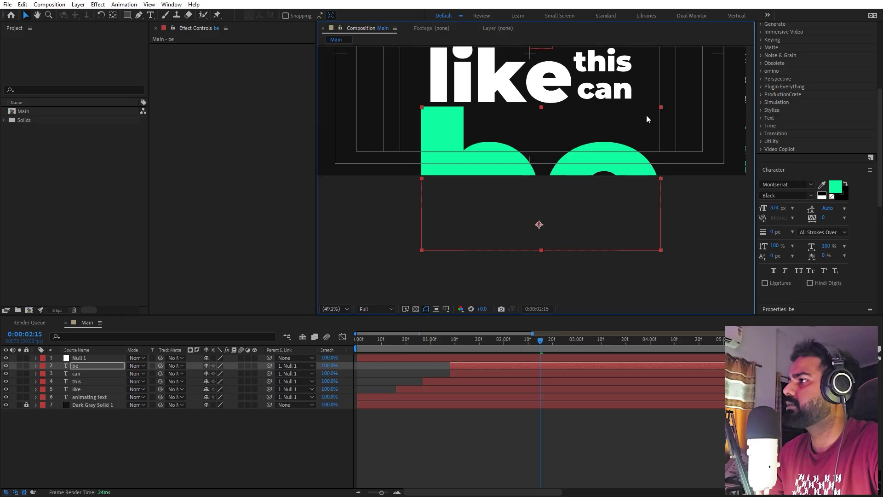
{"action": "left_click_drag", "start_coordinate": [647, 115], "coordinate": [644, 116]}
{"action": "left_click_drag", "start_coordinate": [547, 159], "coordinate": [544, 151]}
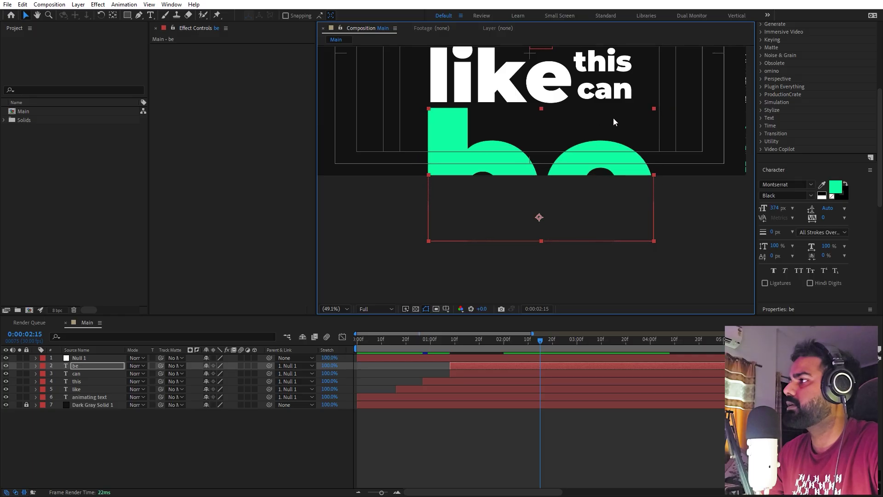
{"action": "left_click_drag", "start_coordinate": [653, 108], "coordinate": [648, 111]}
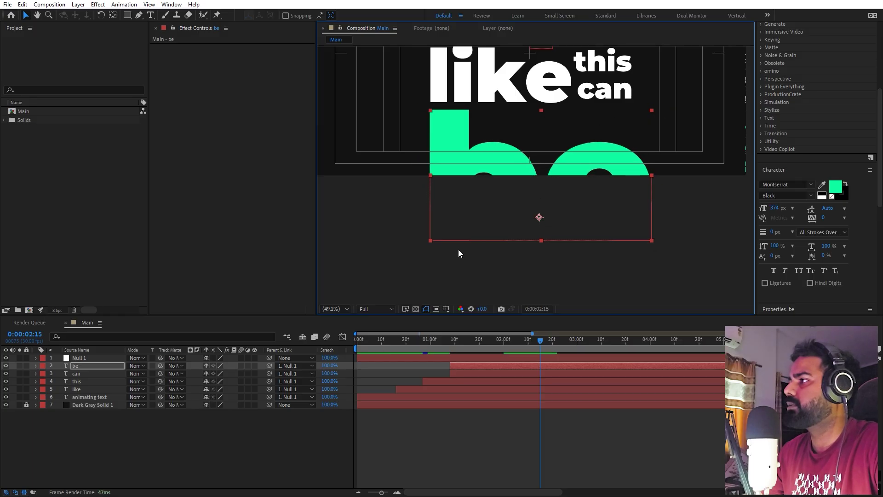
Step: Delay the 'be' layer bar and reveal Null 1's Position and Scale keyframes
{"action": "left_click", "coordinate": [463, 364]}
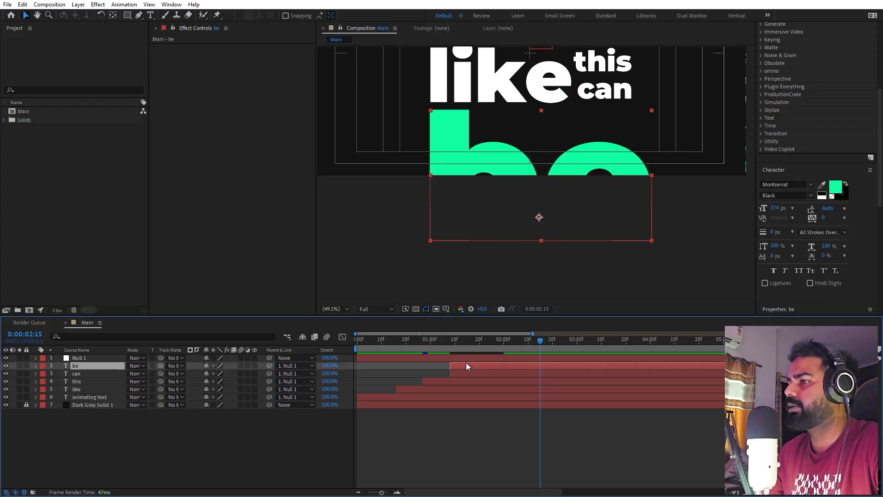
{"action": "left_click_drag", "start_coordinate": [464, 362], "coordinate": [495, 370]}
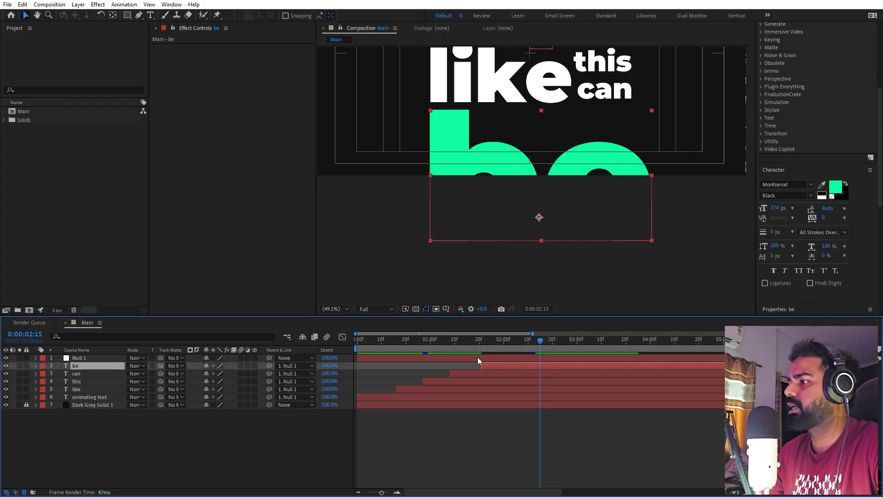
{"action": "left_click", "coordinate": [477, 357]}
{"action": "left_click", "coordinate": [462, 346]}
{"action": "key", "text": "u"}
{"action": "mouse_move", "coordinate": [456, 347]}
{"action": "left_mouse_down"}
{"action": "mouse_move", "coordinate": [424, 351]}
{"action": "mouse_move", "coordinate": [472, 352]}
{"action": "left_mouse_up"}
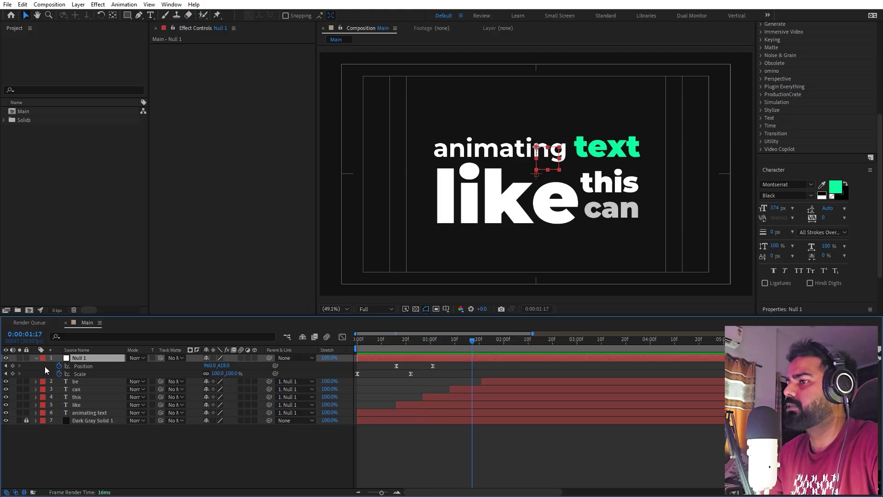
Step: Keyframe Null 1, then move it to Position 960,160 and Scale 82% where 'be' appears
{"action": "left_click", "coordinate": [13, 365]}
{"action": "left_click", "coordinate": [12, 373]}
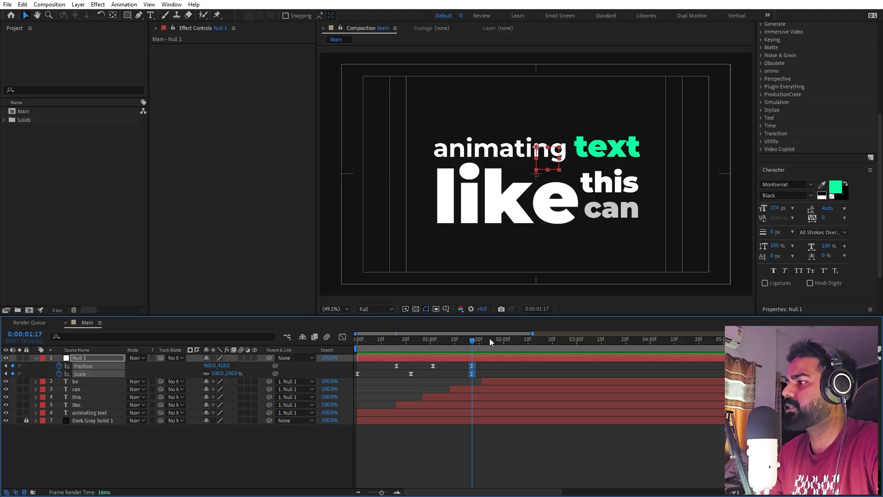
{"action": "left_click_drag", "start_coordinate": [489, 338], "coordinate": [525, 347]}
{"action": "mouse_move", "coordinate": [222, 369]}
{"action": "left_mouse_down"}
{"action": "mouse_move", "coordinate": [173, 368]}
{"action": "mouse_move", "coordinate": [240, 368]}
{"action": "left_mouse_up"}
Step: Easy Ease the new Null keyframes and steepen their speed curve in the Graph Editor
{"action": "key", "text": "Home"}
{"action": "left_click_drag", "start_coordinate": [549, 364], "coordinate": [457, 380]}
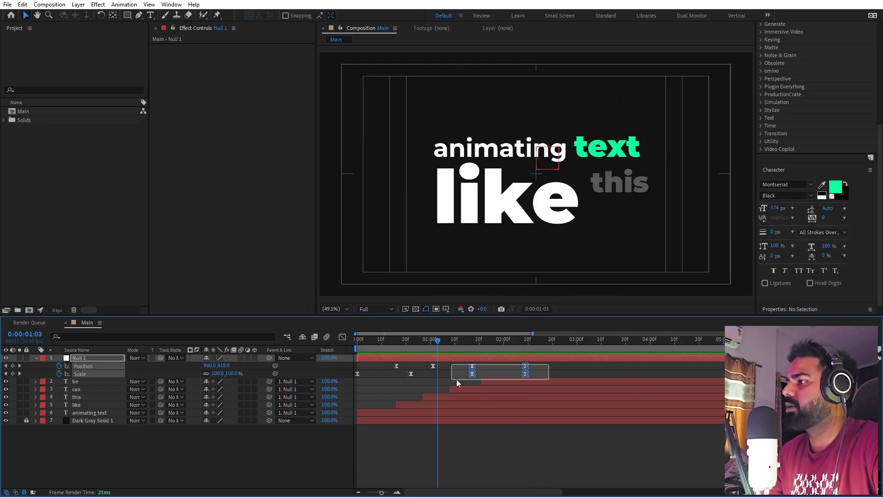
{"action": "left_click", "coordinate": [343, 337]}
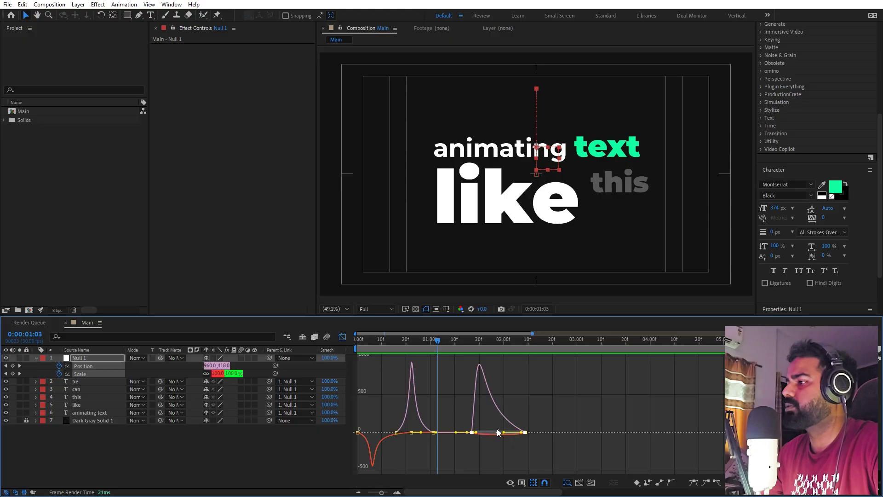
{"action": "left_click_drag", "start_coordinate": [562, 416], "coordinate": [496, 436]}
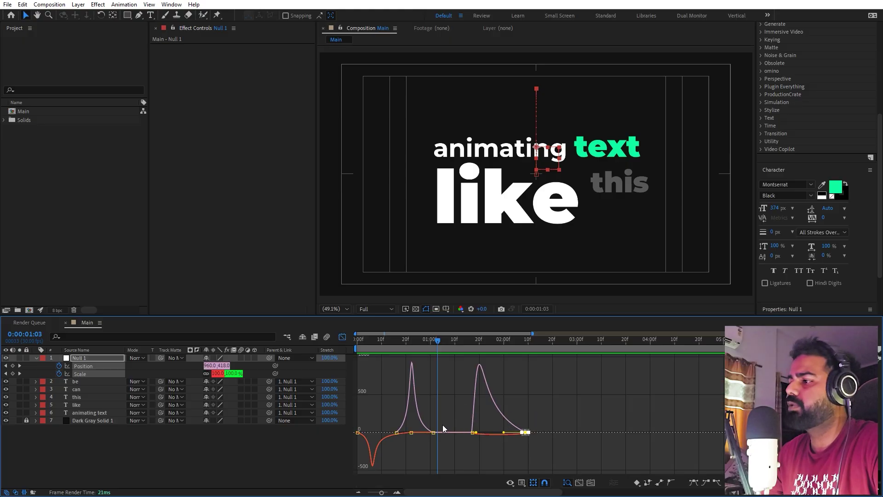
{"action": "left_click_drag", "start_coordinate": [575, 417], "coordinate": [369, 444]}
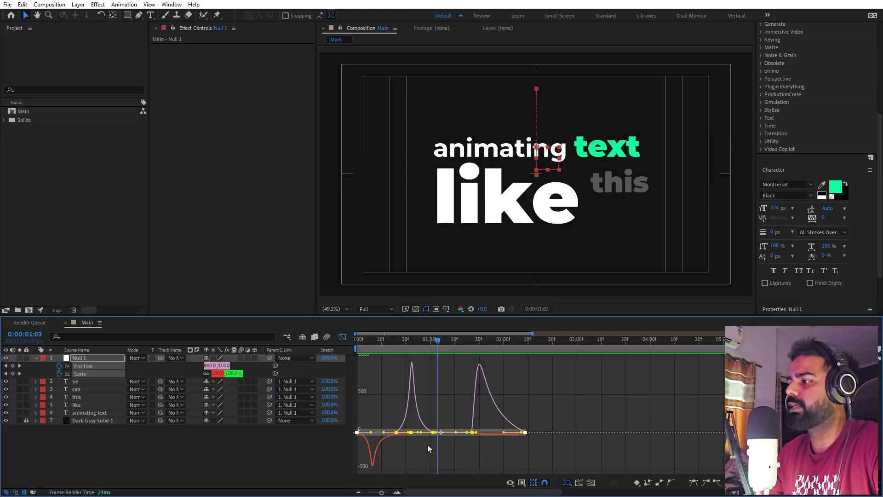
{"action": "left_click_drag", "start_coordinate": [642, 418], "coordinate": [491, 432]}
{"action": "key", "text": "F9"}
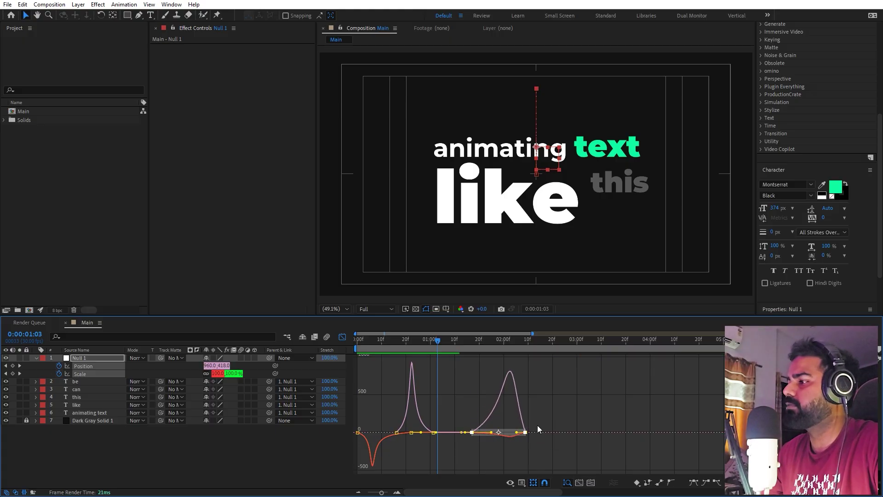
{"action": "left_click_drag", "start_coordinate": [555, 417], "coordinate": [504, 434]}
{"action": "left_click", "coordinate": [343, 337]}
Step: Preview the animation from the start and again from 1:13 as 'be' enters
{"action": "key", "text": "Home"}
{"action": "key", "text": "space"}
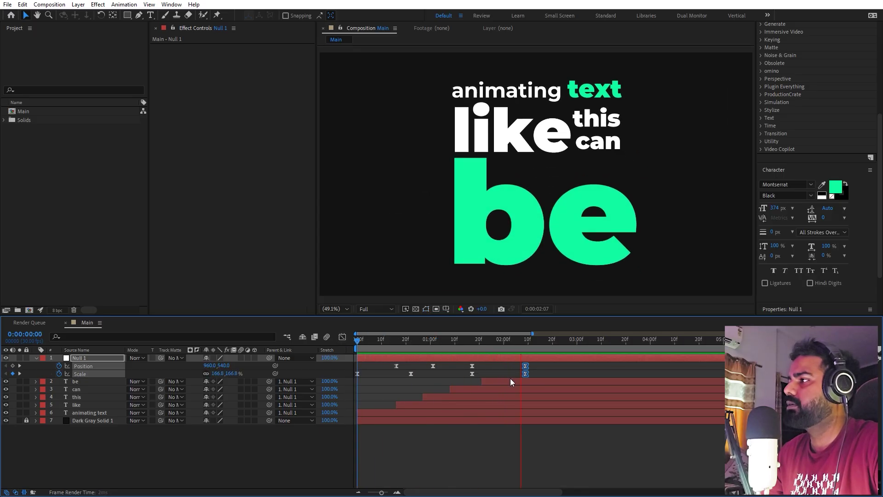
{"action": "left_click", "coordinate": [462, 341]}
{"action": "key", "text": "space"}
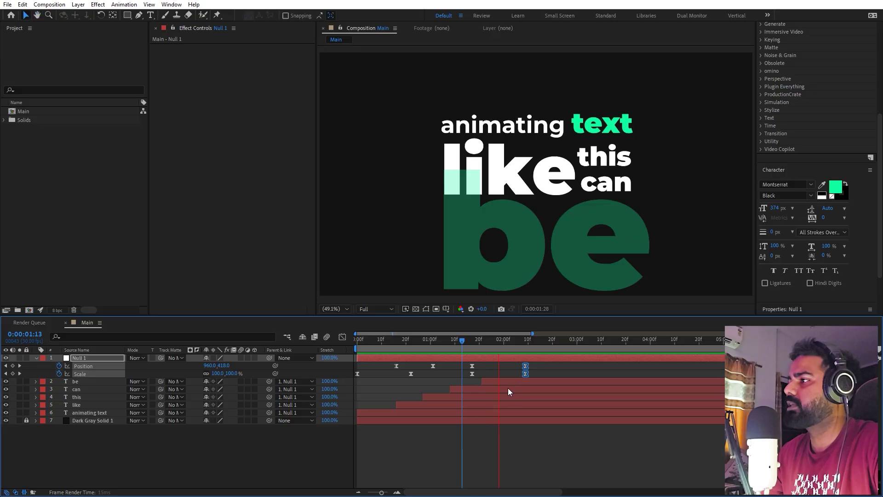
{"action": "left_click", "coordinate": [507, 381]}
Step: Find the 'be' animator Position through the timeline search and set it to 0,100
{"action": "key", "text": "u"}
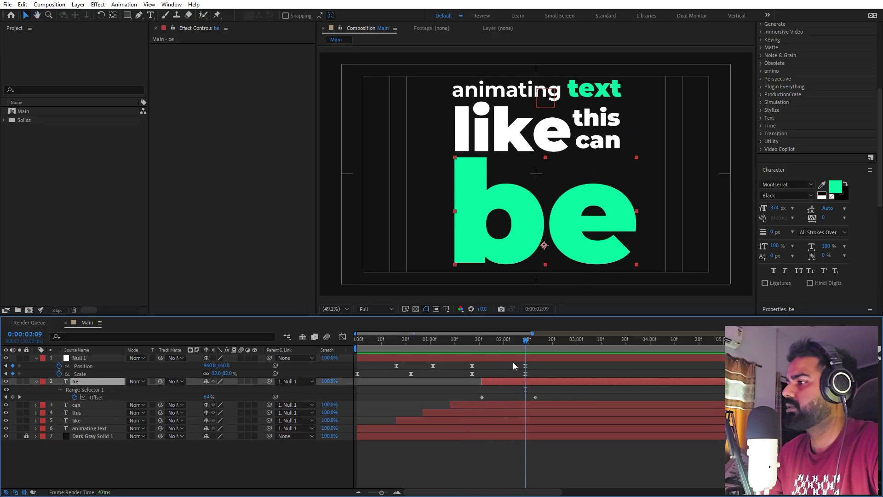
{"action": "left_click_drag", "start_coordinate": [499, 342], "coordinate": [475, 348]}
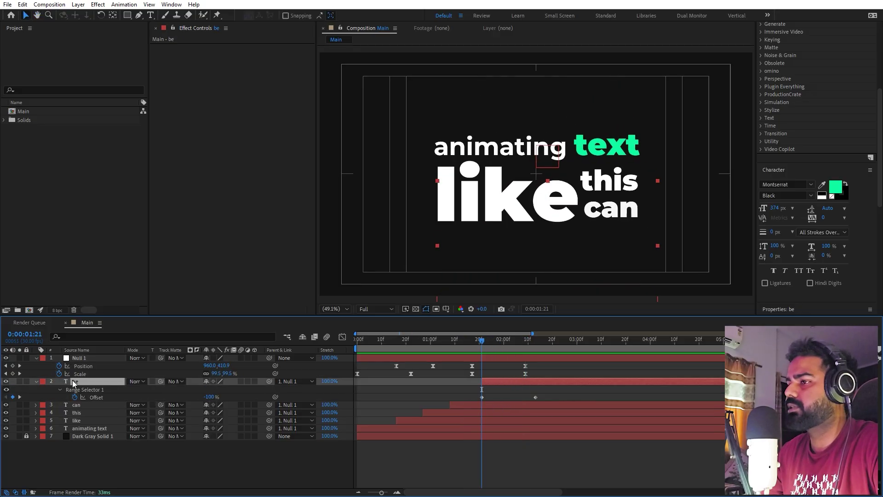
{"action": "left_click", "coordinate": [69, 336]}
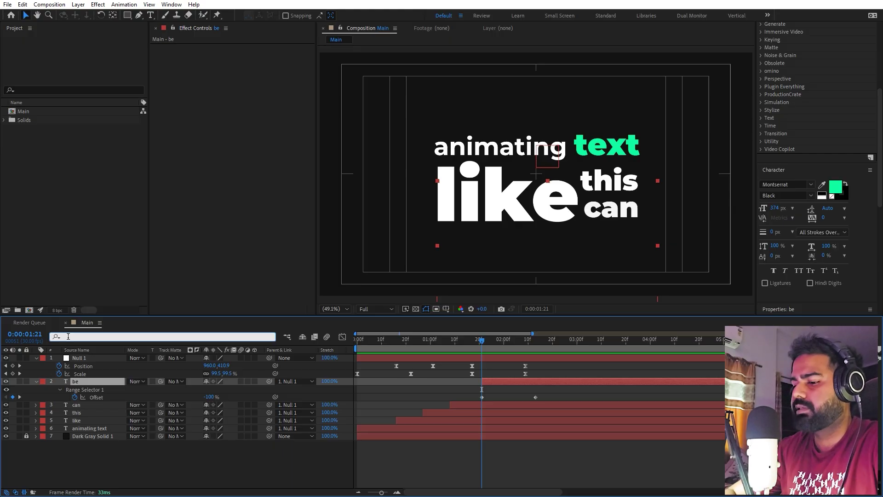
{"action": "type", "text": "positi"}
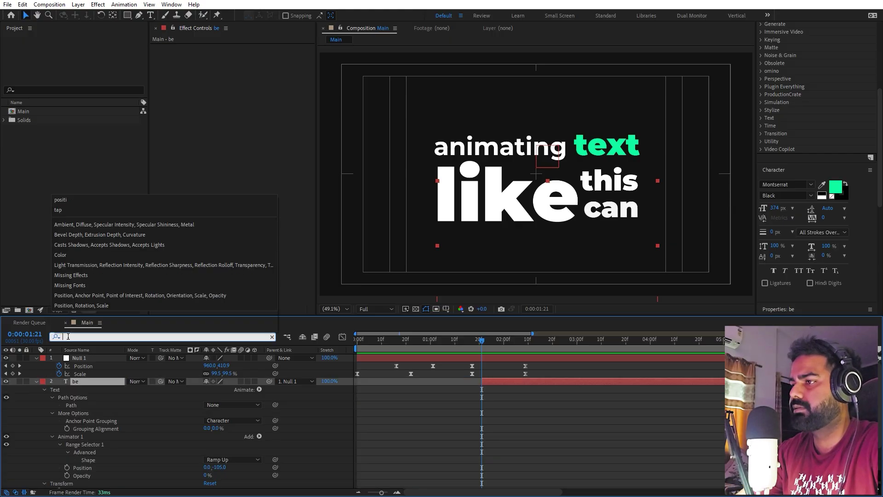
{"action": "type", "text": "on"}
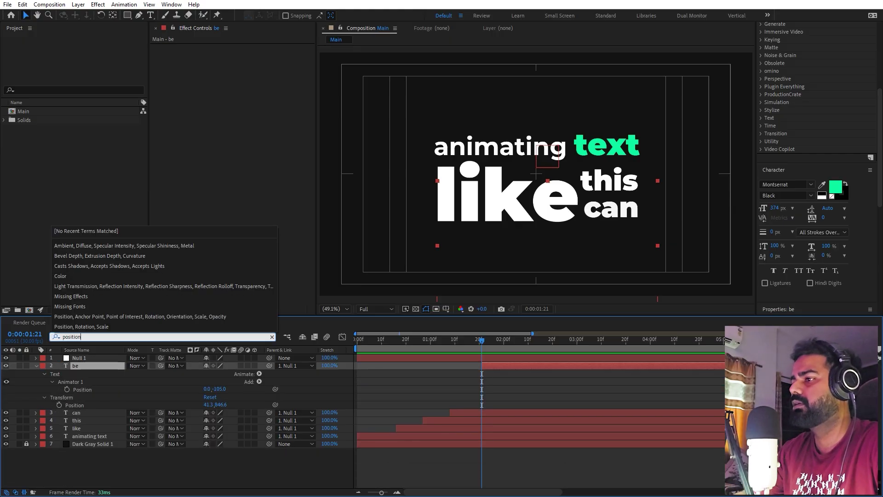
{"action": "left_click", "coordinate": [185, 401]}
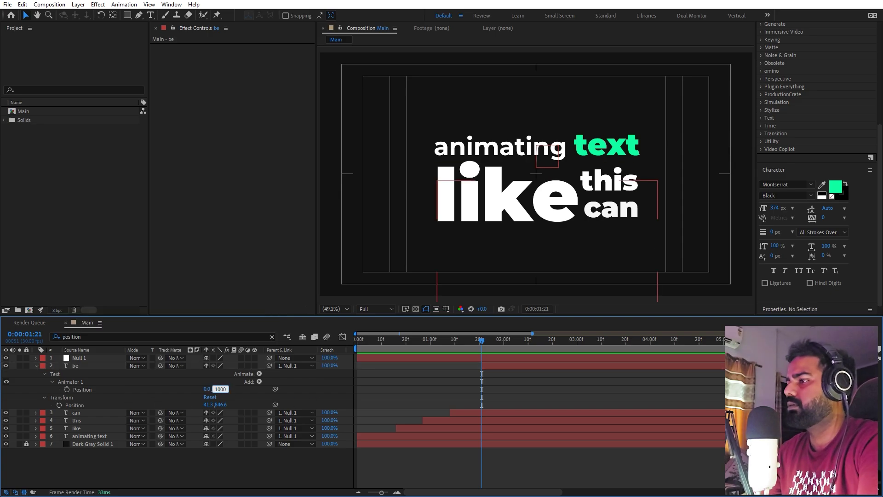
{"action": "key", "text": "BackSpace"}
{"action": "key", "text": "Return"}
Step: Preview 'be' rising into place, then select the word 'this' in the viewer
{"action": "left_click", "coordinate": [454, 341]}
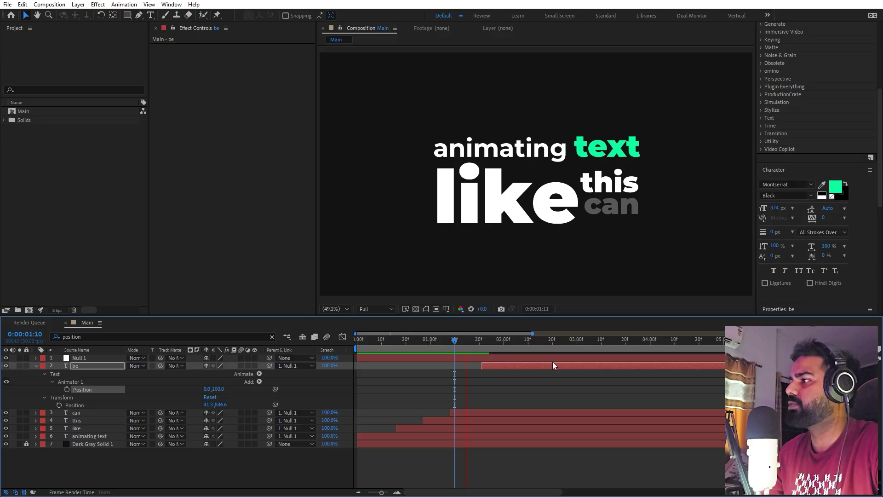
{"action": "left_click", "coordinate": [465, 340]}
{"action": "key", "text": "space"}
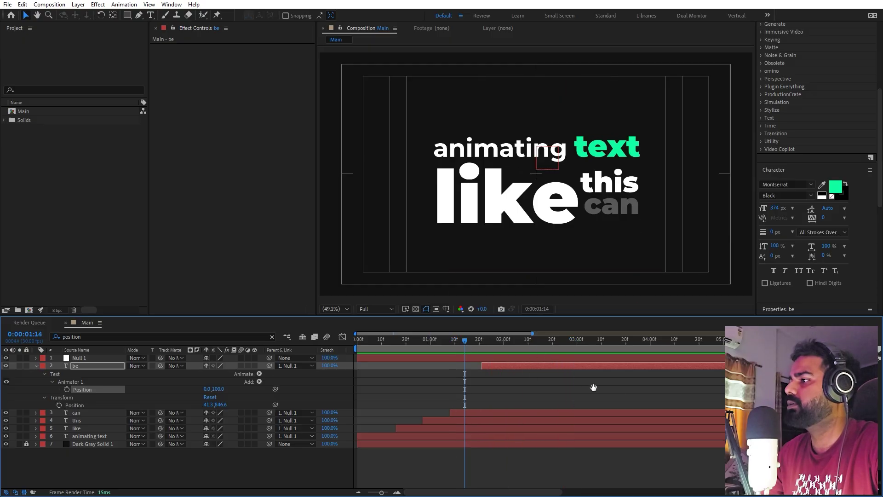
{"action": "key", "text": "space"}
{"action": "key", "text": "space"}
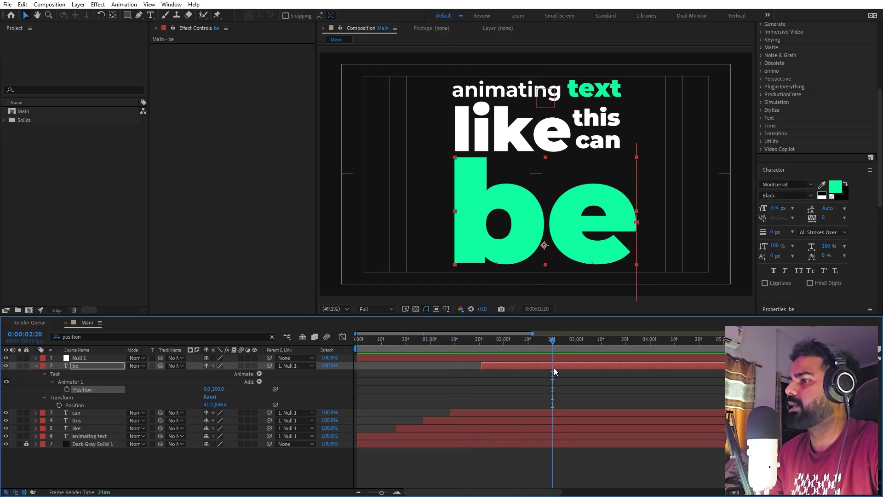
{"action": "left_click", "coordinate": [529, 382]}
{"action": "left_click", "coordinate": [521, 365]}
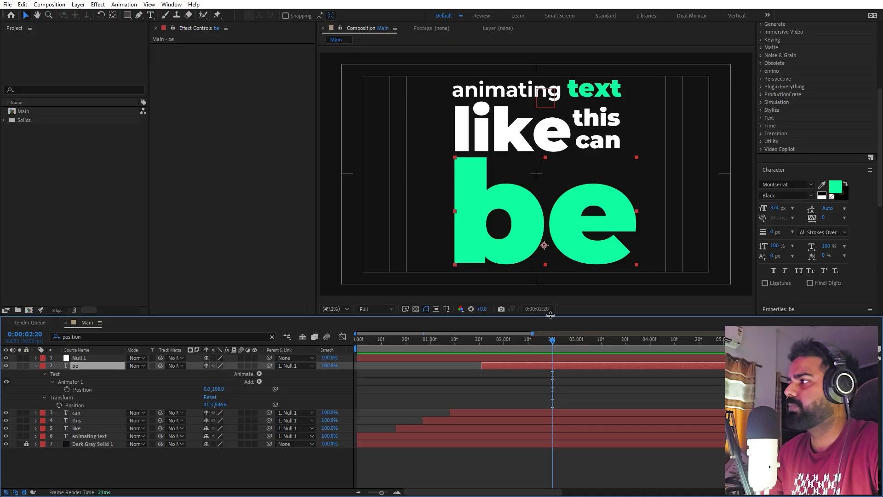
{"action": "left_click", "coordinate": [603, 120]}
Step: Duplicate 'this', move the copy up under Null 1, and make it start later
{"action": "key", "text": "ctrl+d"}
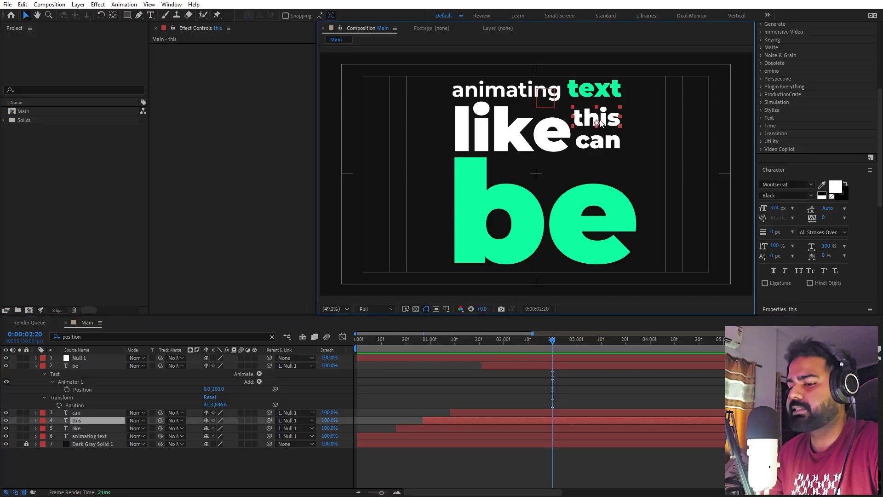
{"action": "left_click_drag", "start_coordinate": [87, 420], "coordinate": [99, 365]}
{"action": "left_click_drag", "start_coordinate": [476, 365], "coordinate": [536, 360]}
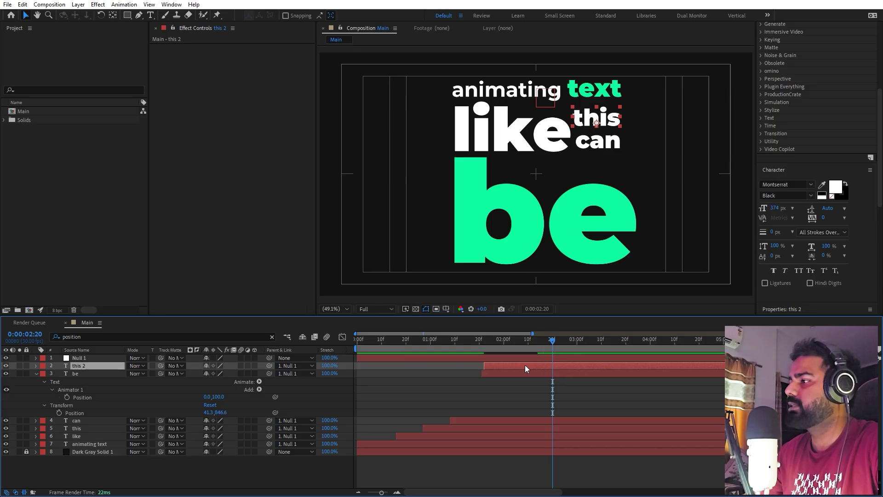
{"action": "left_click_drag", "start_coordinate": [525, 365], "coordinate": [542, 366]}
Step: Retype the copy as 'challenging' and color it with be's green using the eyedropper
{"action": "double_click", "coordinate": [542, 366]}
{"action": "type", "text": "challenging"}
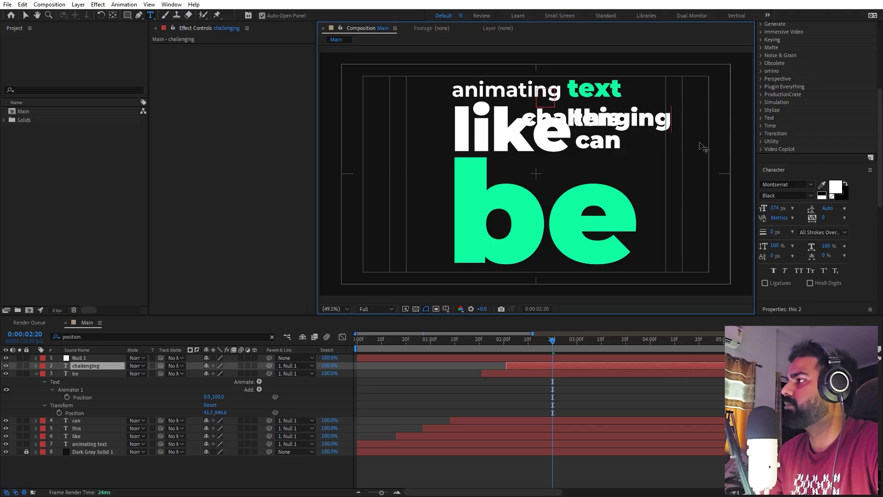
{"action": "key", "text": "ctrl+a"}
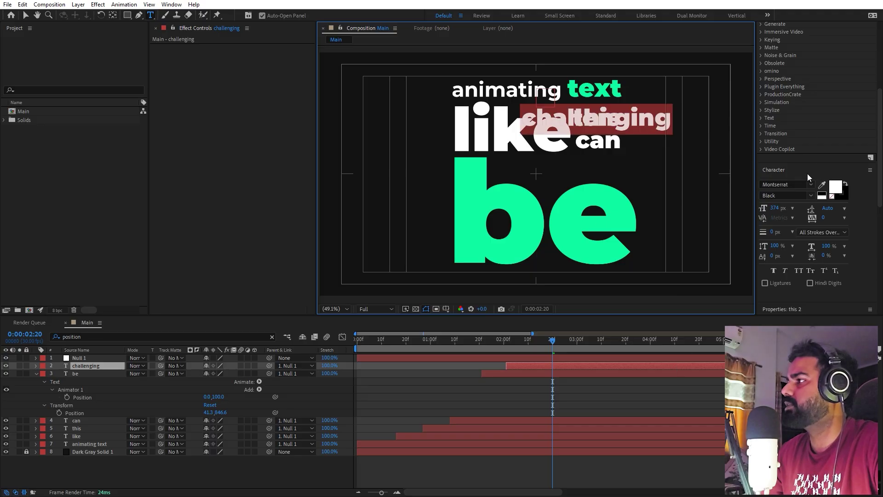
{"action": "left_click", "coordinate": [822, 184]}
{"action": "left_click", "coordinate": [577, 216]}
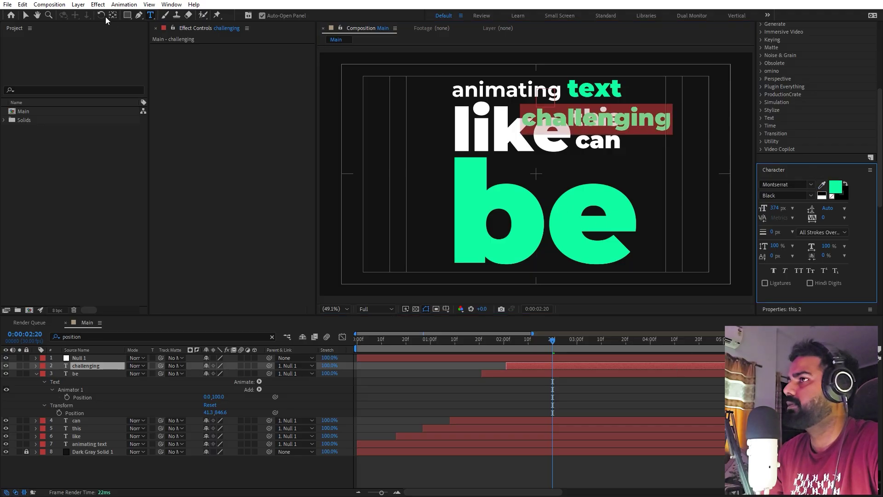
{"action": "left_click", "coordinate": [26, 16]}
Step: Enlarge 'challenging' greatly and place it to the right of 'be'
{"action": "left_click_drag", "start_coordinate": [549, 135], "coordinate": [567, 175]}
{"action": "scroll", "coordinate": [658, 170], "scroll_direction": "down", "scroll_amount": 2}
{"action": "left_click_drag", "start_coordinate": [506, 147], "coordinate": [799, 168]}
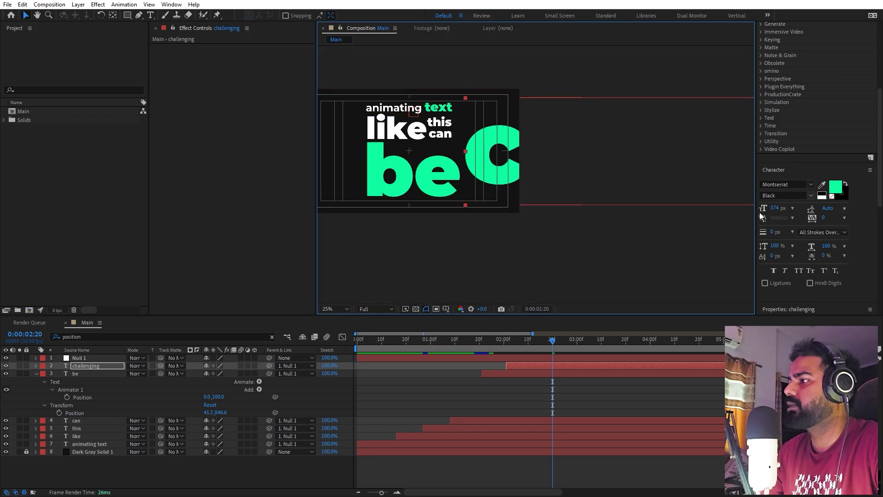
Step: Keyframe Null 1 at 2:21 to Position 345,464 and Scale 18%, viewing at 50%
{"action": "left_click", "coordinate": [476, 357]}
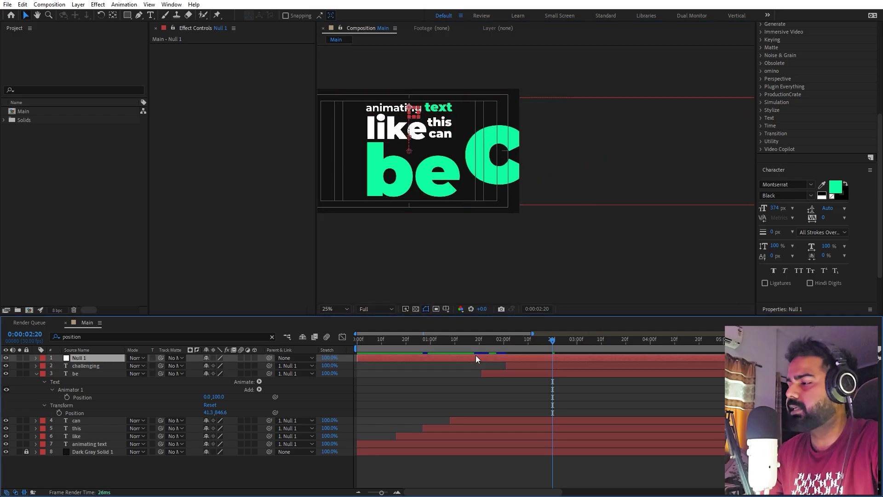
{"action": "key", "text": "u"}
{"action": "left_click_drag", "start_coordinate": [505, 341], "coordinate": [552, 356]}
{"action": "left_click_drag", "start_coordinate": [223, 373], "coordinate": [176, 353]}
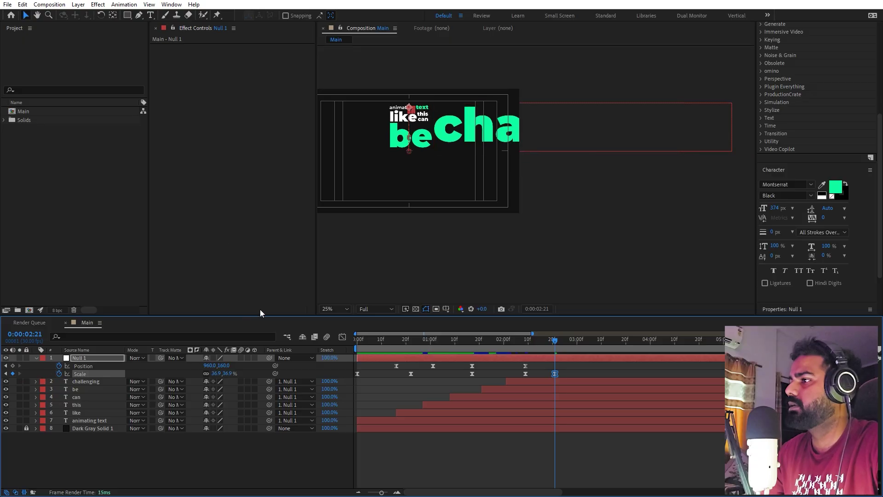
{"action": "left_click", "coordinate": [336, 309]}
{"action": "left_click", "coordinate": [337, 325]}
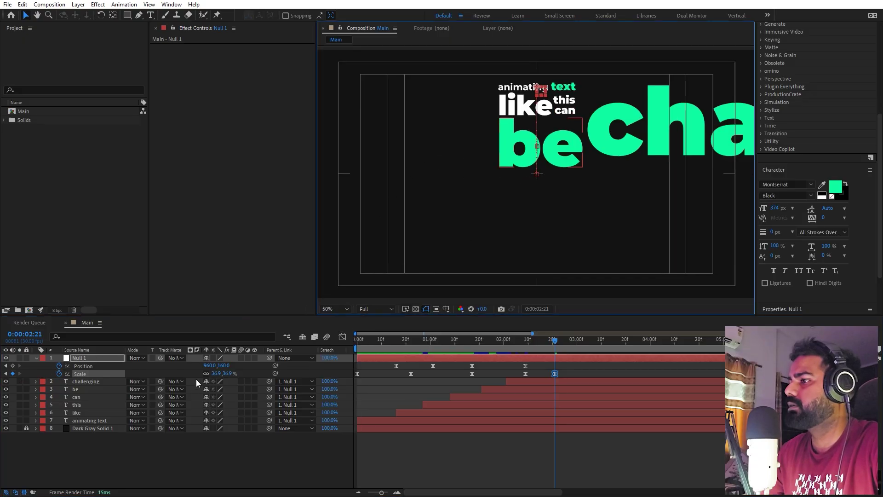
{"action": "left_click_drag", "start_coordinate": [211, 364], "coordinate": [147, 389]}
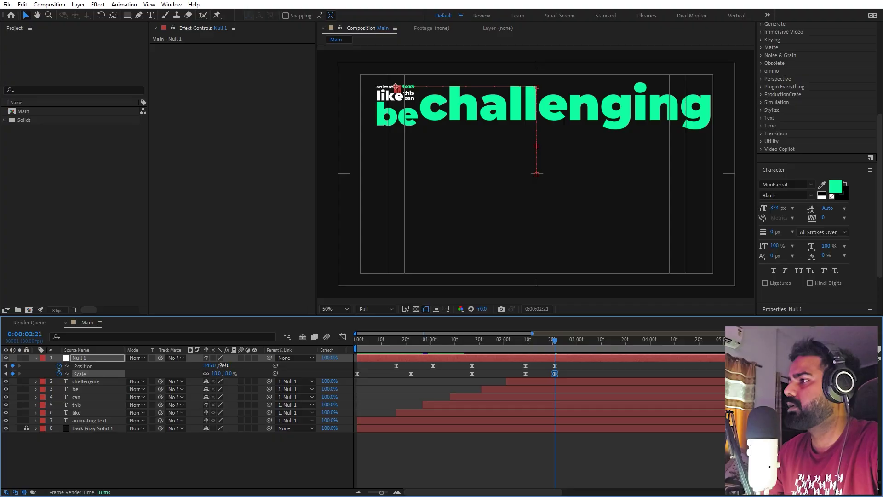
{"action": "left_click_drag", "start_coordinate": [222, 365], "coordinate": [347, 381]}
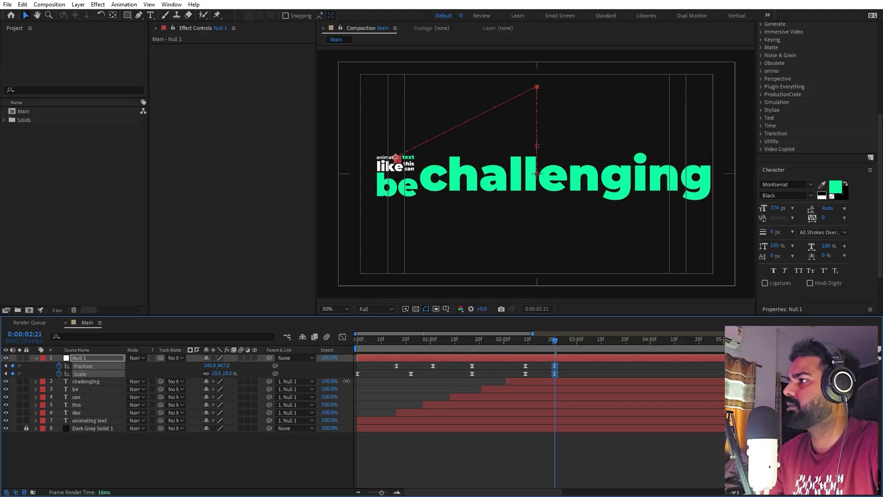
Step: Preview the move, then shift the 'challenging' layer and its Offset keyframe slightly later
{"action": "left_click", "coordinate": [517, 344]}
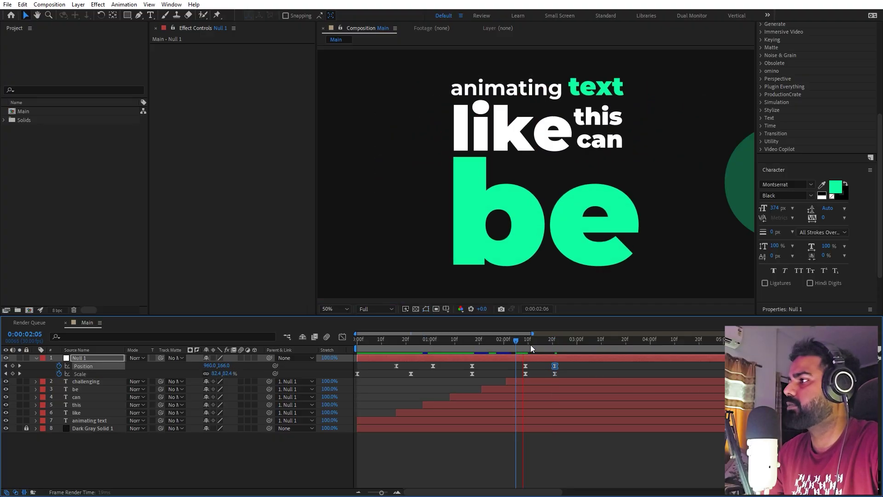
{"action": "key", "text": "space"}
{"action": "key", "text": "space"}
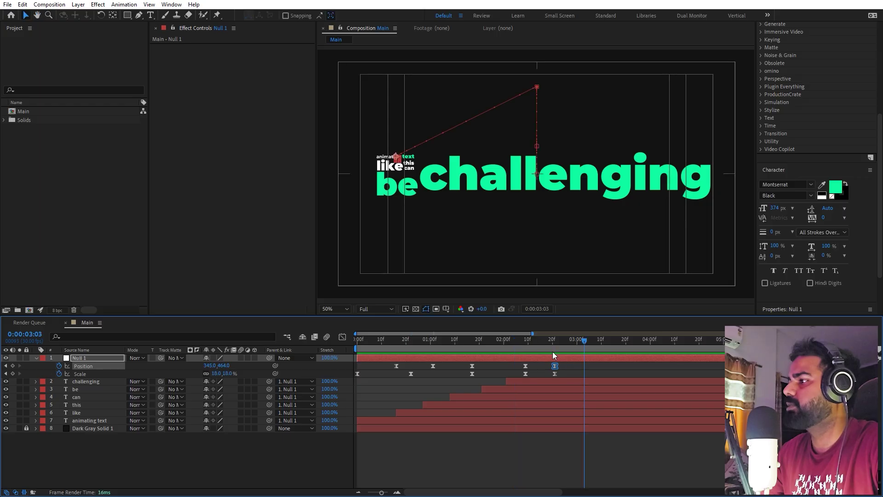
{"action": "left_click_drag", "start_coordinate": [538, 380], "coordinate": [578, 396]}
{"action": "key", "text": "u"}
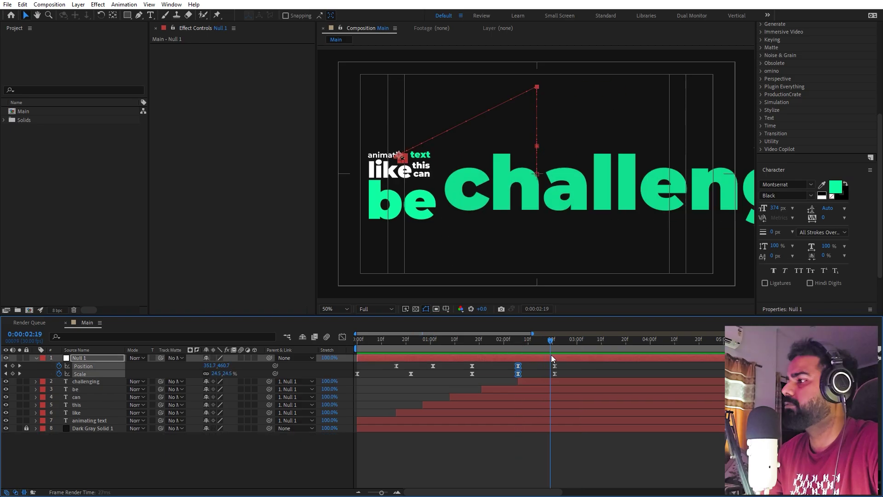
{"action": "left_click_drag", "start_coordinate": [551, 355], "coordinate": [551, 356]}
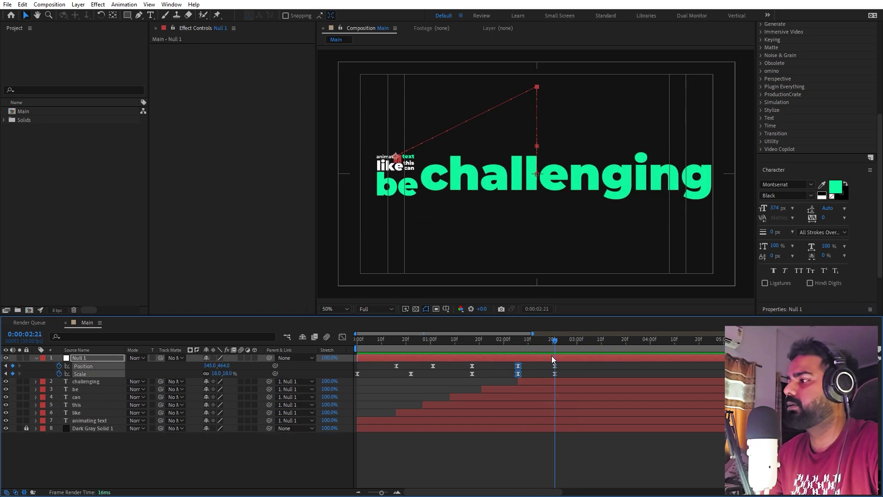
{"action": "left_click", "coordinate": [97, 382]}
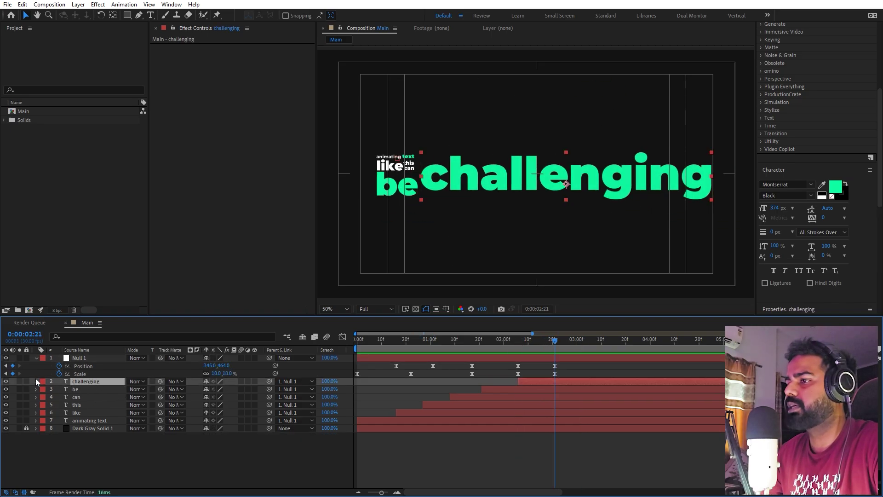
Step: Set the 'challenging' Range Selector's Advanced Based On option to Characters
{"action": "left_click", "coordinate": [35, 379]}
{"action": "key", "text": "F2"}
{"action": "scroll", "coordinate": [46, 434], "scroll_direction": "down", "scroll_amount": 2}
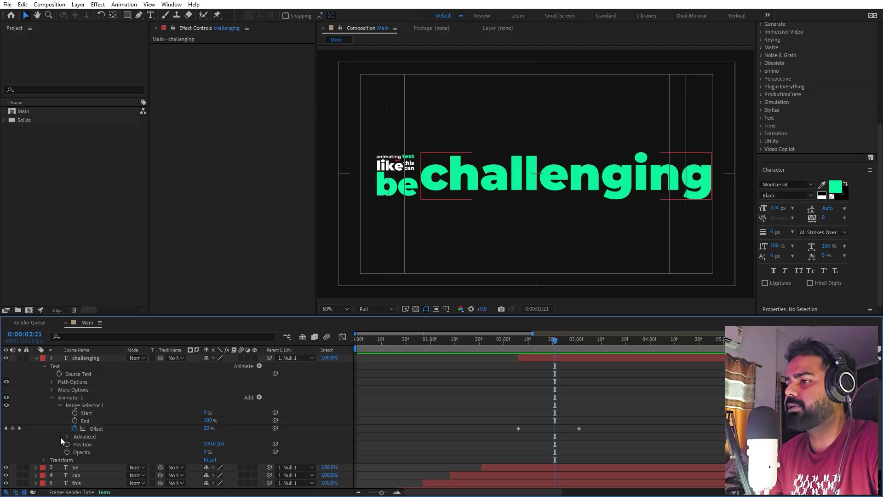
{"action": "left_click", "coordinate": [67, 437]}
{"action": "scroll", "coordinate": [58, 436], "scroll_direction": "down", "scroll_amount": 5}
{"action": "left_click", "coordinate": [206, 390]}
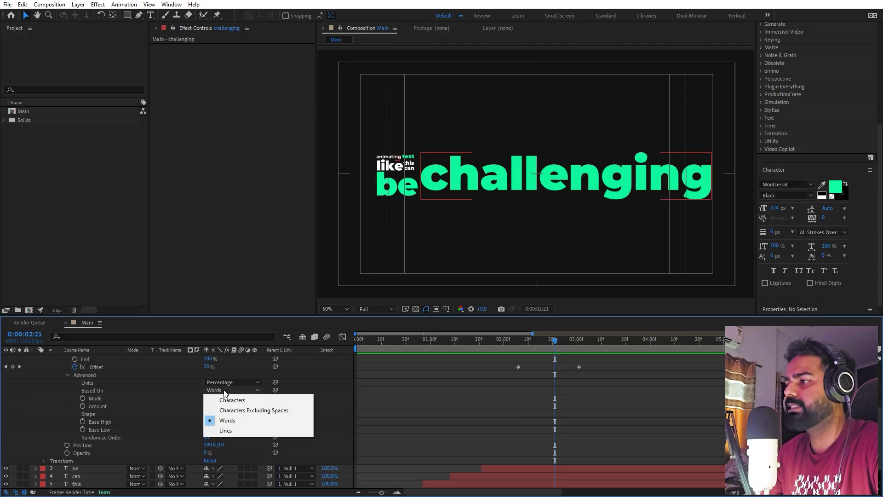
{"action": "left_click", "coordinate": [230, 396]}
{"action": "scroll", "coordinate": [516, 363], "scroll_direction": "up", "scroll_amount": 6}
Step: Preview the per-character reveal from 2:04 and select Null 1's last keyframes
{"action": "left_click", "coordinate": [514, 339]}
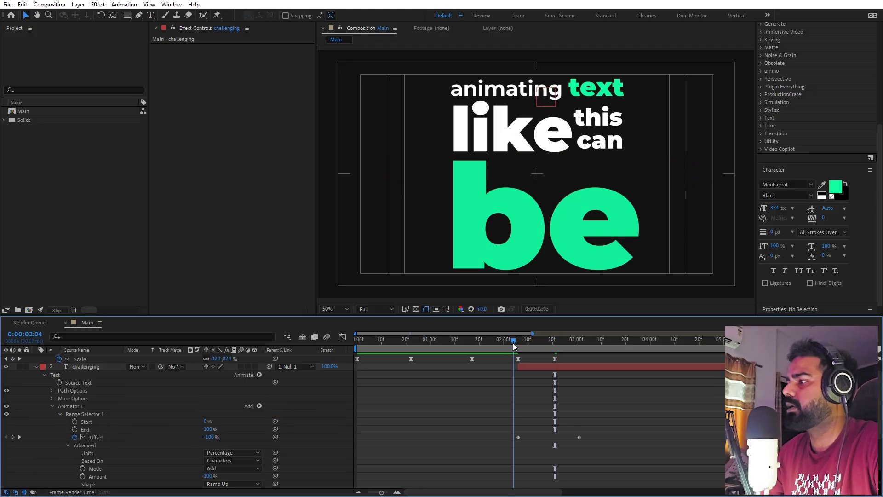
{"action": "key", "text": "apostrophe"}
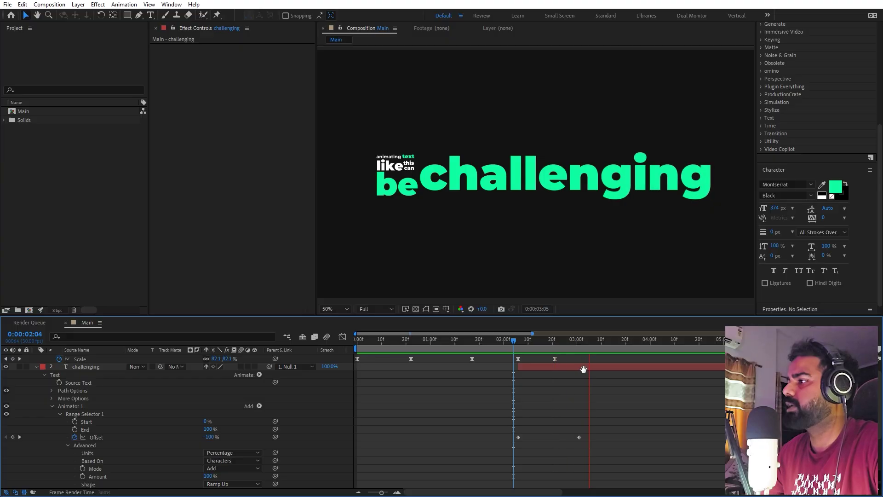
{"action": "key", "text": "space"}
{"action": "scroll", "coordinate": [571, 369], "scroll_direction": "up", "scroll_amount": 2}
{"action": "left_click_drag", "start_coordinate": [546, 375], "coordinate": [546, 376]}
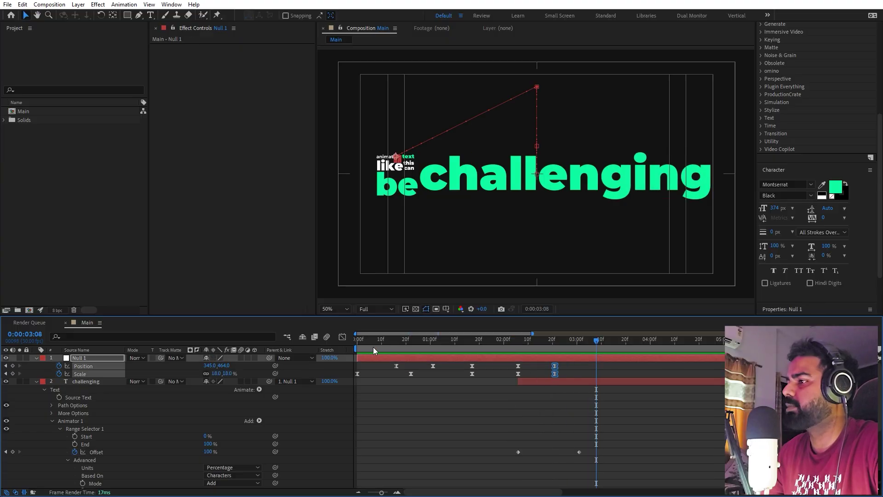
Step: Lengthen the easing influence on the text stack's Scale keyframes in the speed graph, then preview
{"action": "left_click", "coordinate": [342, 337]}
{"action": "left_click_drag", "start_coordinate": [578, 408], "coordinate": [531, 454]}
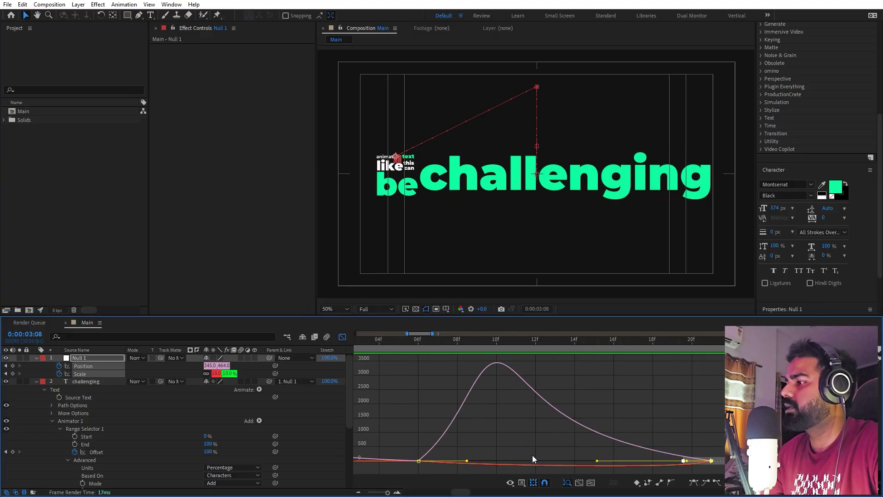
{"action": "left_click_drag", "start_coordinate": [727, 469], "coordinate": [414, 444]}
{"action": "left_click_drag", "start_coordinate": [466, 460], "coordinate": [499, 462]}
{"action": "left_click_drag", "start_coordinate": [732, 432], "coordinate": [577, 458]}
{"action": "left_click", "coordinate": [418, 457]}
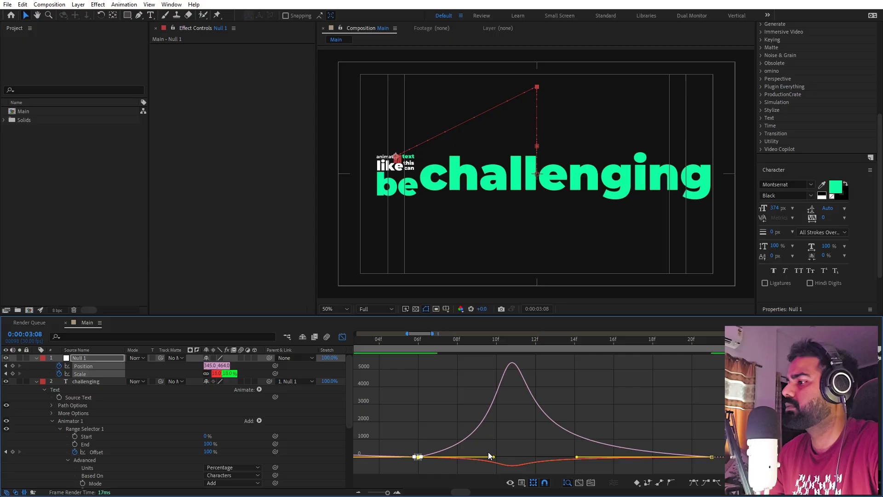
{"action": "left_click_drag", "start_coordinate": [492, 458], "coordinate": [502, 458]}
{"action": "scroll", "coordinate": [538, 401], "scroll_direction": "down", "scroll_amount": 5}
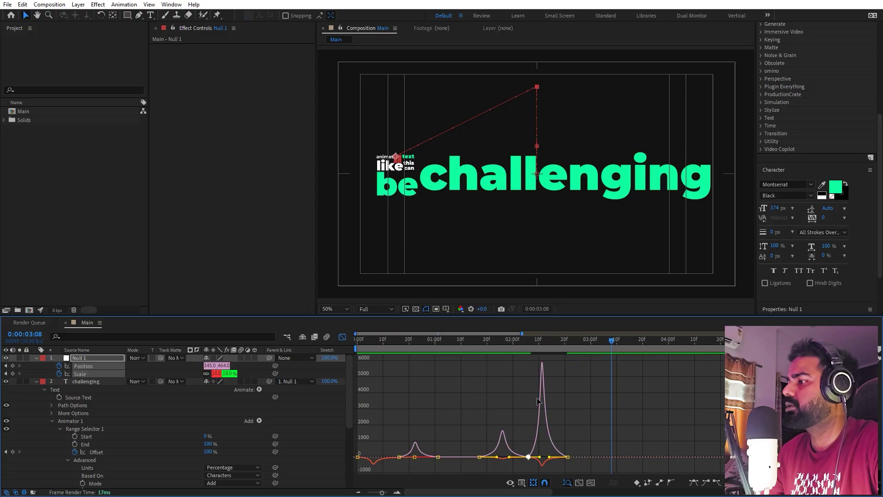
{"action": "key", "text": "space"}
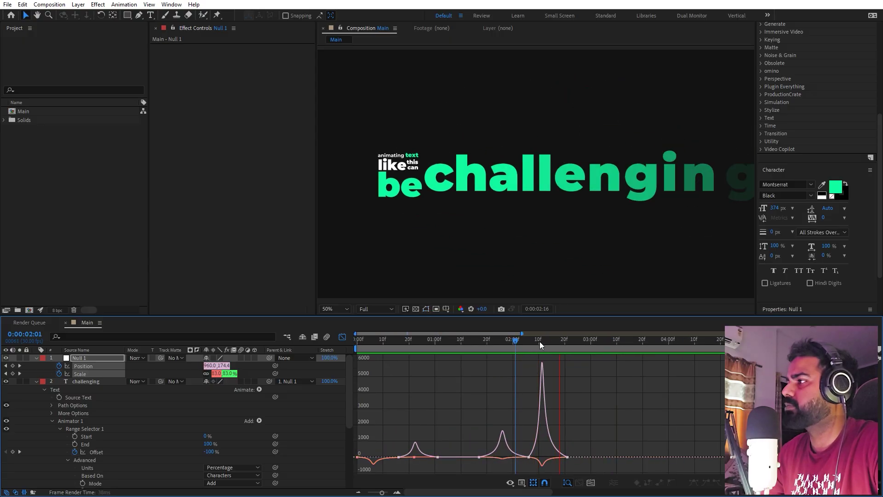
{"action": "key", "text": "space"}
Step: Shift the challenging layer's Offset keyframes so its reveal starts around 2:08, and check the timing
{"action": "left_click", "coordinate": [342, 337]}
{"action": "left_click_drag", "start_coordinate": [503, 343], "coordinate": [533, 341]}
{"action": "left_click_drag", "start_coordinate": [594, 452], "coordinate": [598, 452]}
{"action": "left_click_drag", "start_coordinate": [556, 379], "coordinate": [560, 380]}
{"action": "key", "text": "space"}
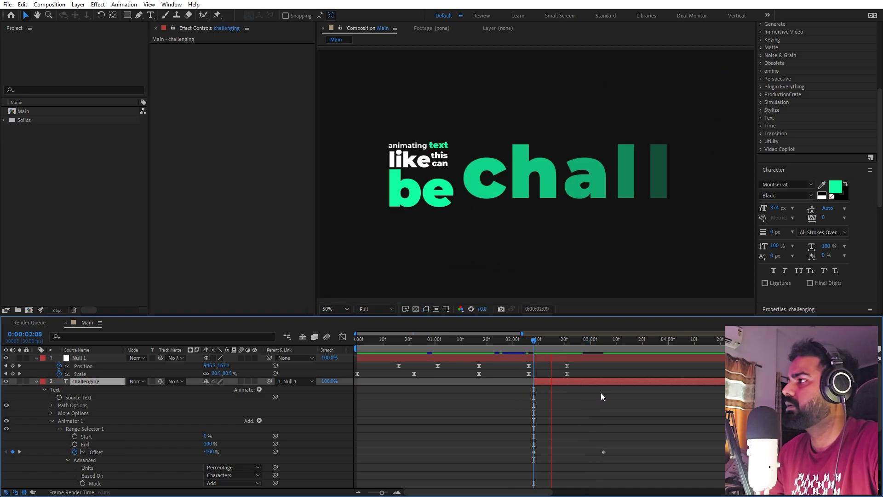
{"action": "left_click_drag", "start_coordinate": [566, 343], "coordinate": [598, 346]}
{"action": "left_click", "coordinate": [574, 393]}
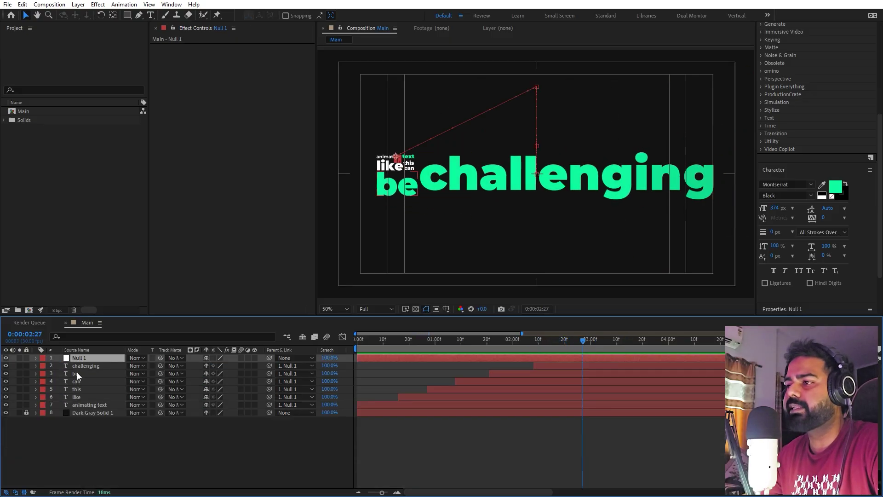
Step: Review Null 1's Position and Scale keys, play the full animation, and unlock Dark Gray Solid 1
{"action": "left_click", "coordinate": [78, 368]}
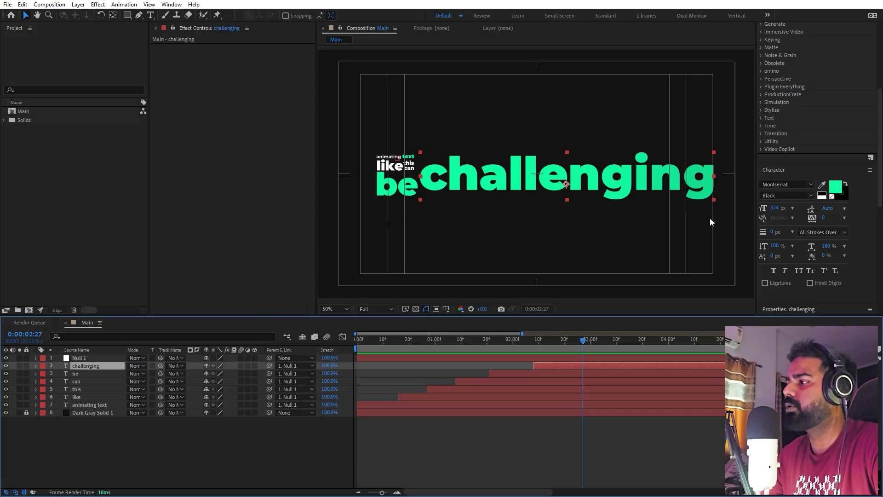
{"action": "left_click", "coordinate": [488, 358]}
{"action": "key", "text": "u"}
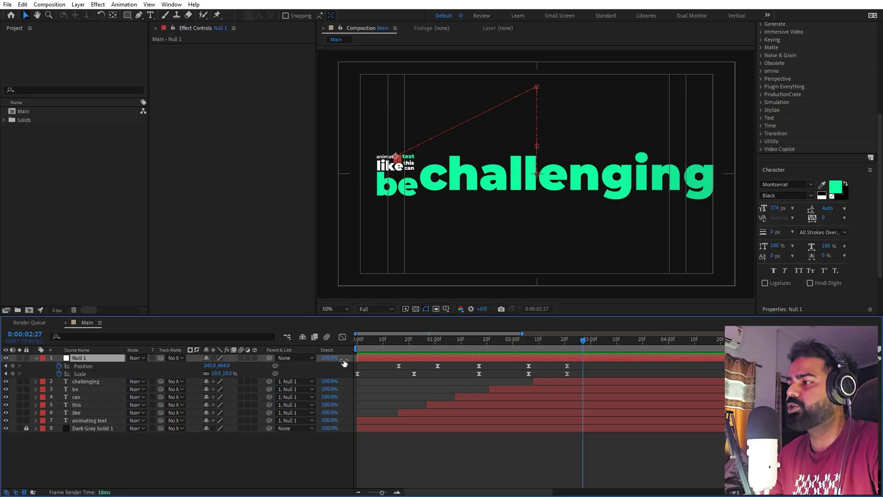
{"action": "left_click_drag", "start_coordinate": [384, 344], "coordinate": [401, 351]}
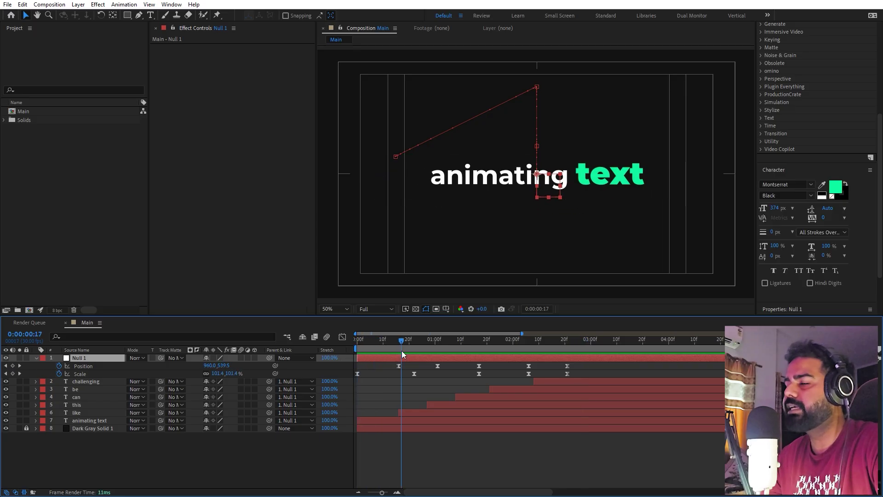
{"action": "key", "text": "space"}
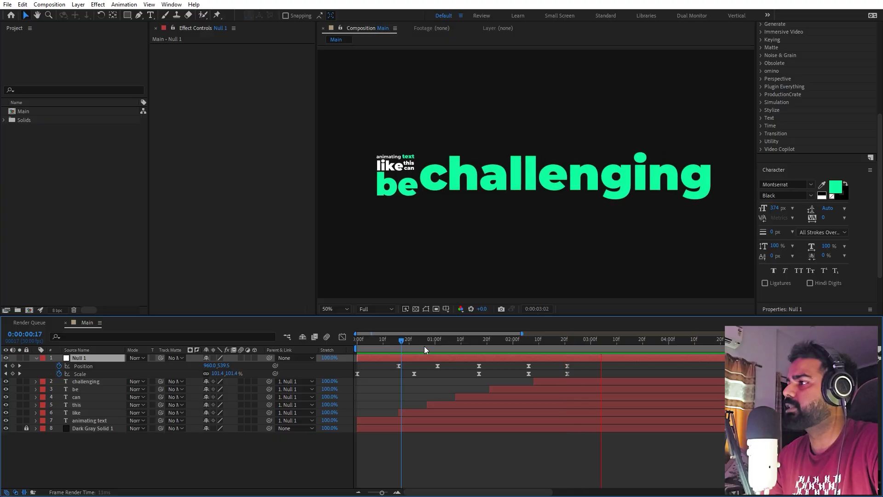
{"action": "left_click_drag", "start_coordinate": [448, 342], "coordinate": [217, 437]}
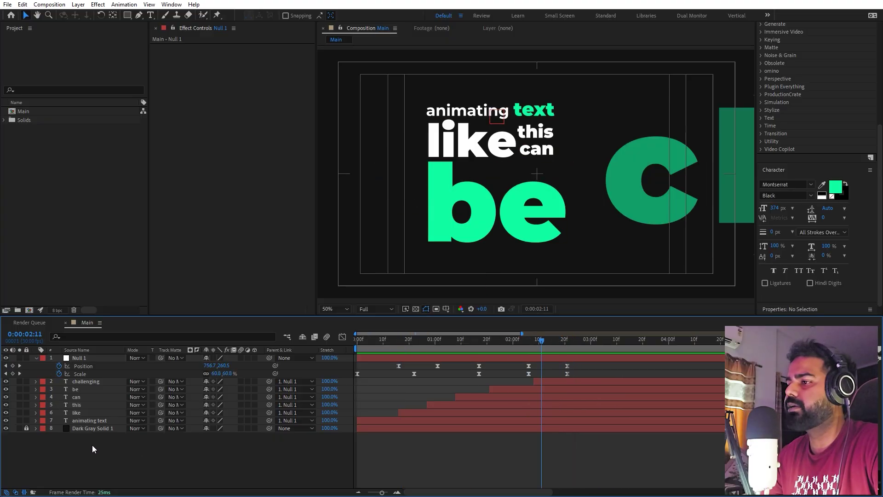
{"action": "left_click", "coordinate": [27, 428]}
Step: Apply the 4-Color Gradient effect to the Dark Gray Solid 1 background layer
{"action": "left_click", "coordinate": [64, 429]}
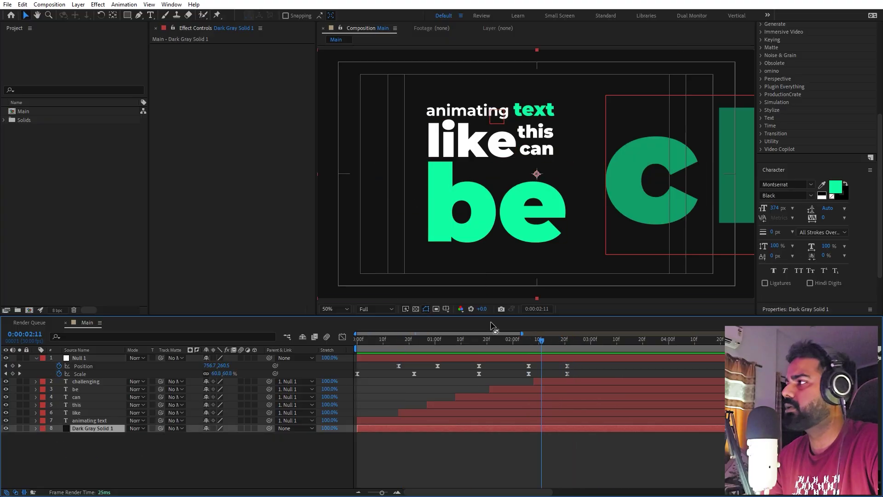
{"action": "scroll", "coordinate": [800, 64], "scroll_direction": "up", "scroll_amount": 5}
{"action": "left_click", "coordinate": [802, 100]}
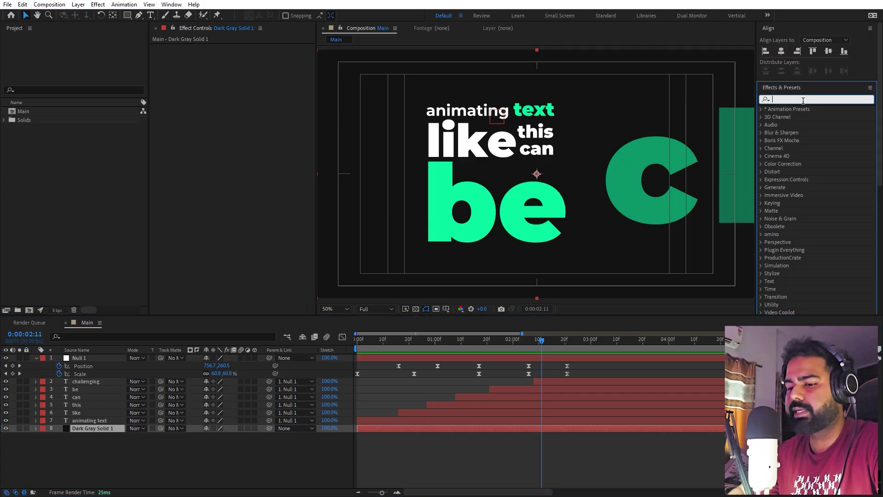
{"action": "type", "text": "gradie"}
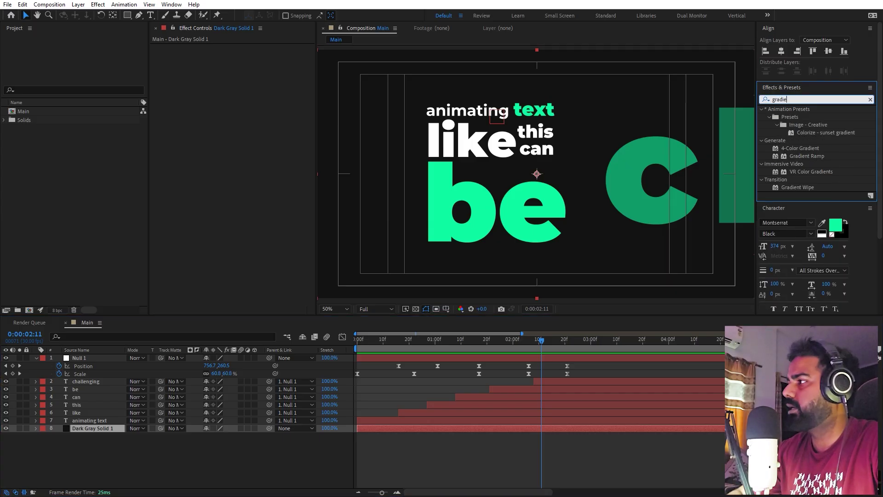
{"action": "left_click_drag", "start_coordinate": [803, 148], "coordinate": [95, 431]}
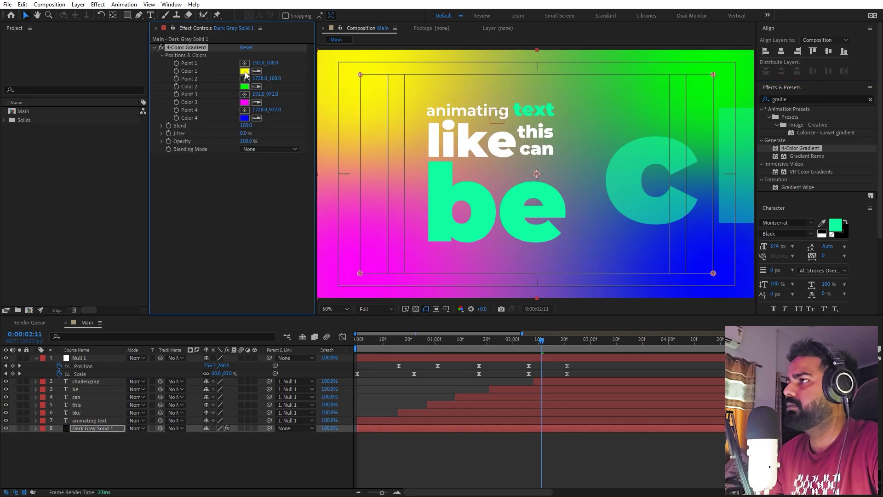
Step: Set gradient Colors 1, 3 and 4 to #111111 and sample the mint text colour for Color 2
{"action": "left_click", "coordinate": [244, 71]}
{"action": "left_click_drag", "start_coordinate": [178, 294], "coordinate": [115, 306]}
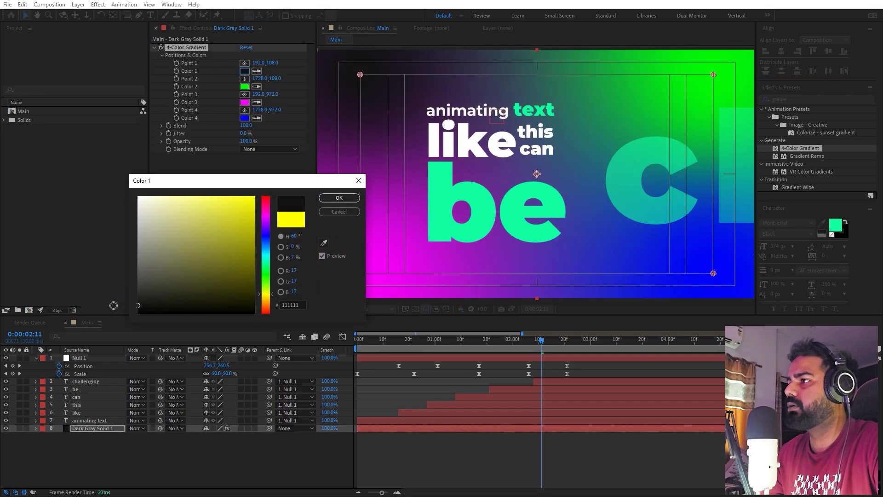
{"action": "left_click", "coordinate": [327, 198]}
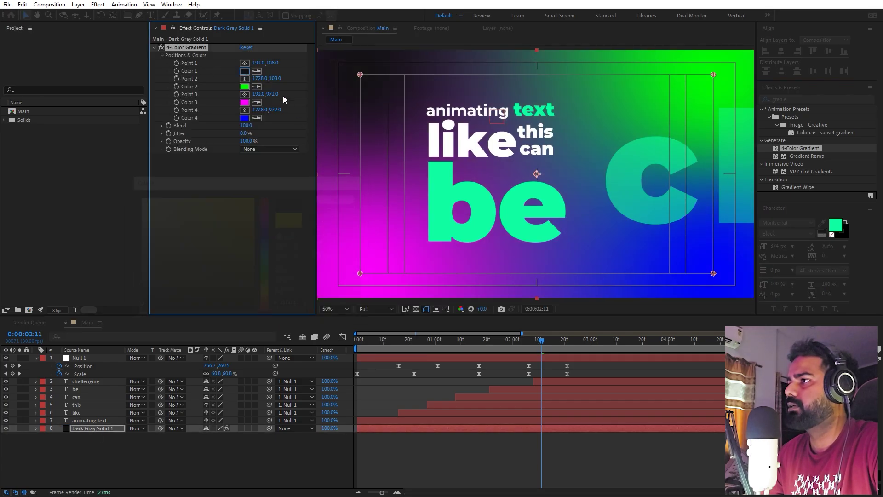
{"action": "left_click", "coordinate": [244, 72]}
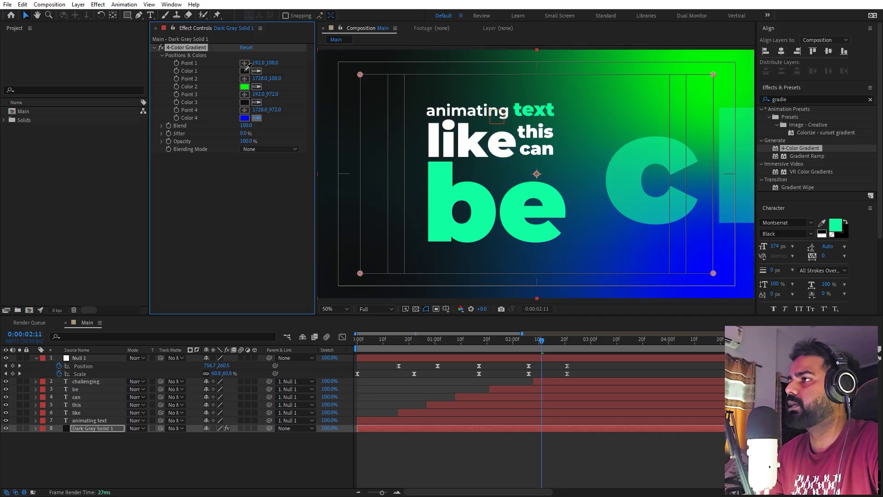
{"action": "left_click", "coordinate": [245, 70]}
{"action": "left_click", "coordinate": [443, 191]}
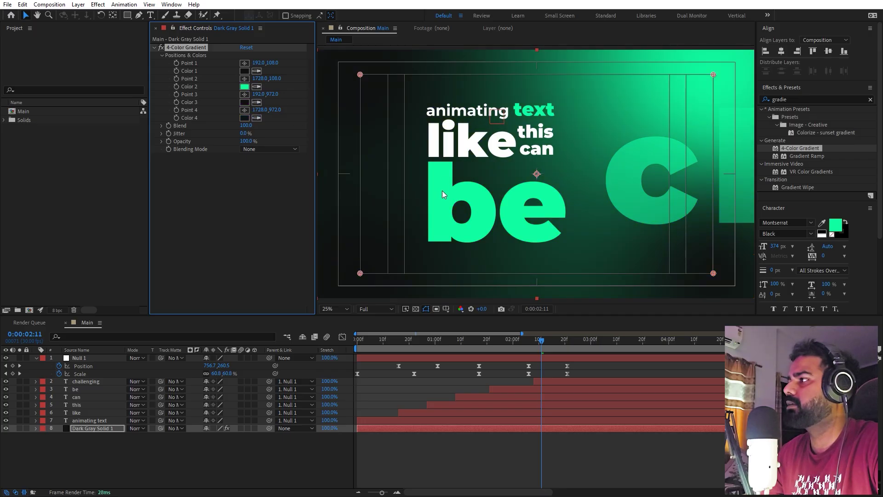
Step: Move the mint gradient point beyond the composition's top-right corner
{"action": "key", "text": "comma"}
{"action": "key", "text": "comma"}
{"action": "key", "text": "comma"}
{"action": "key", "text": "comma"}
{"action": "left_click_drag", "start_coordinate": [581, 150], "coordinate": [632, 113]}
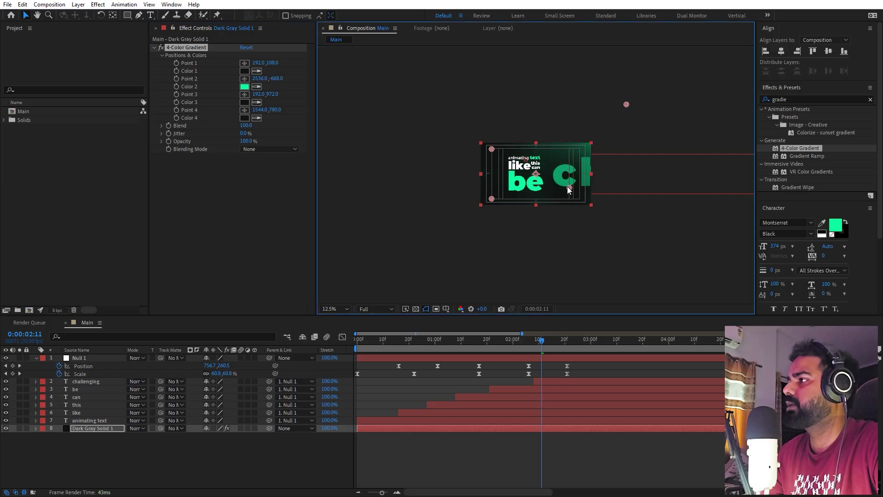
{"action": "key", "text": "period"}
{"action": "key", "text": "ctrl+shift+a"}
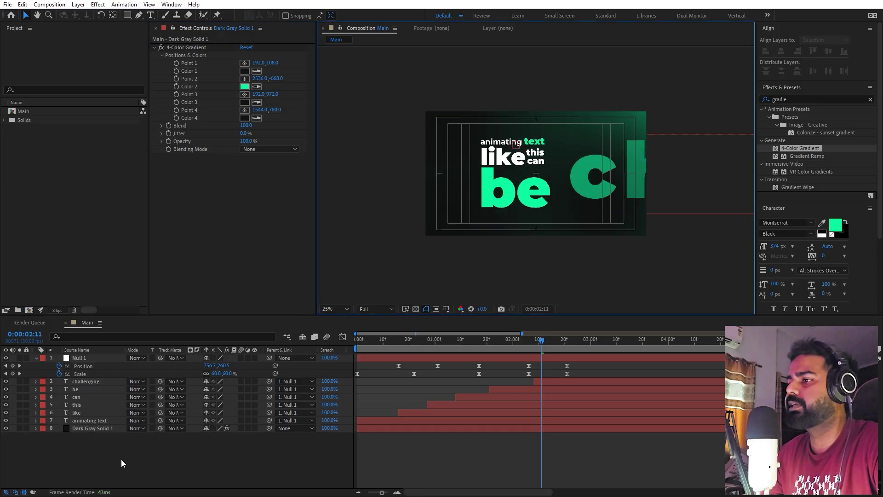
{"action": "left_click", "coordinate": [88, 428]}
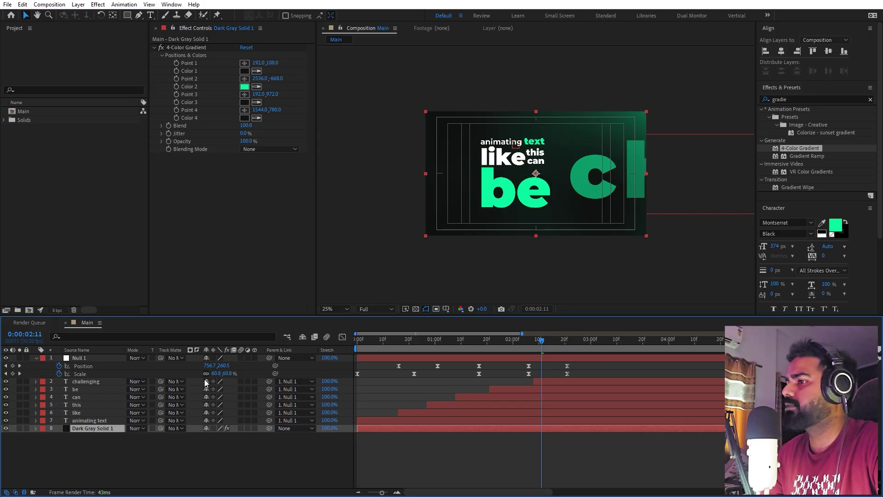
Step: Duplicate the background solid, apply Grid to the copy, and delete its 4-Color Gradient
{"action": "key", "text": "ctrl+d"}
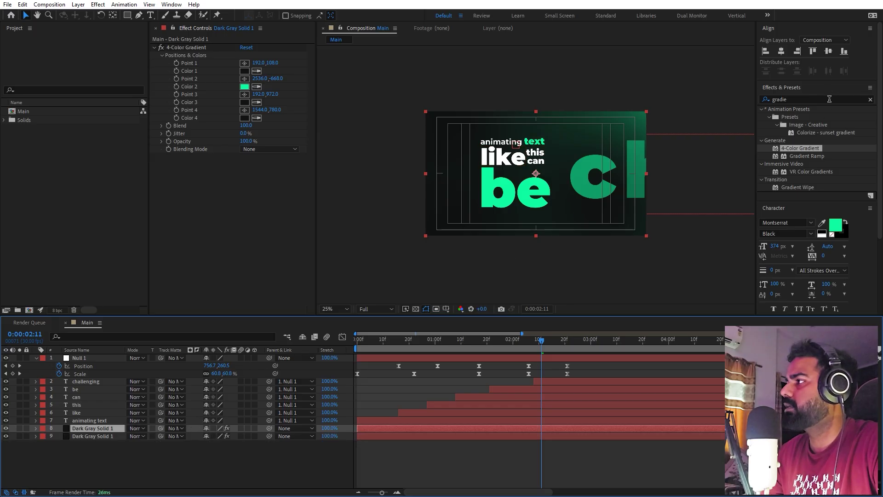
{"action": "key", "text": "BackSpace"}
{"action": "key", "text": "BackSpace"}
{"action": "key", "text": "BackSpace"}
{"action": "key", "text": "BackSpace"}
{"action": "type", "text": "i"}
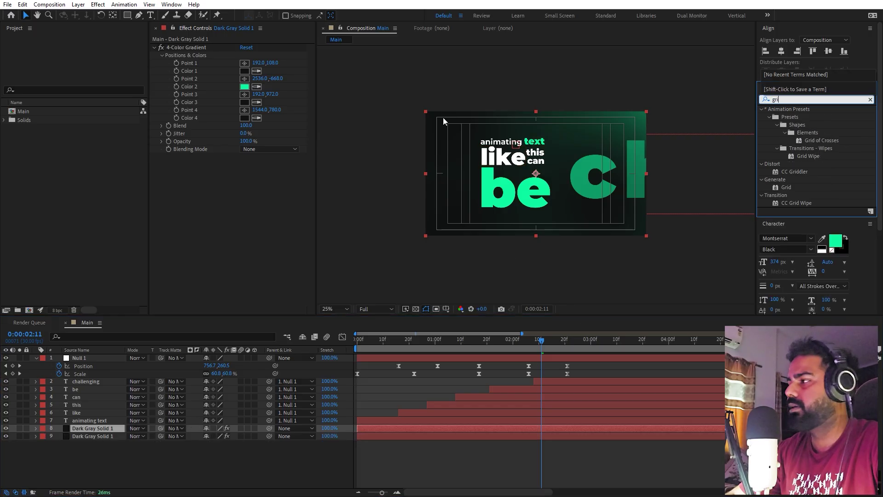
{"action": "type", "text": "d"}
{"action": "left_click_drag", "start_coordinate": [785, 187], "coordinate": [99, 427]}
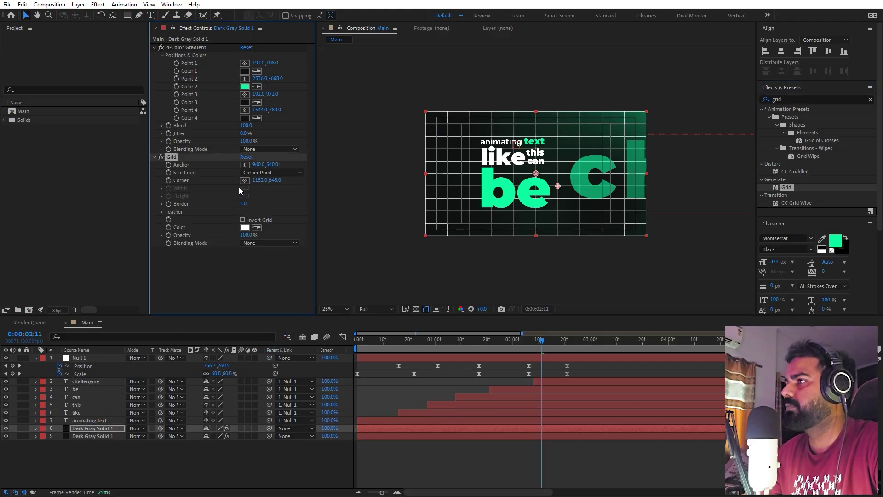
{"action": "left_click", "coordinate": [186, 49]}
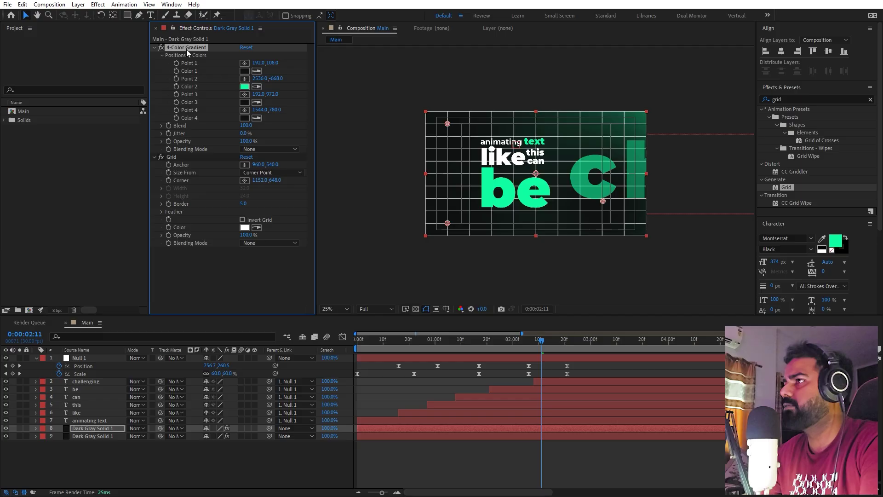
{"action": "key", "text": "Delete"}
Step: Set the Grid to Size From Width Slider with Width 57.1 and Border 0.4
{"action": "left_click_drag", "start_coordinate": [243, 96], "coordinate": [225, 92]}
{"action": "left_click", "coordinate": [276, 63]}
{"action": "left_click", "coordinate": [266, 83]}
{"action": "key", "text": "period"}
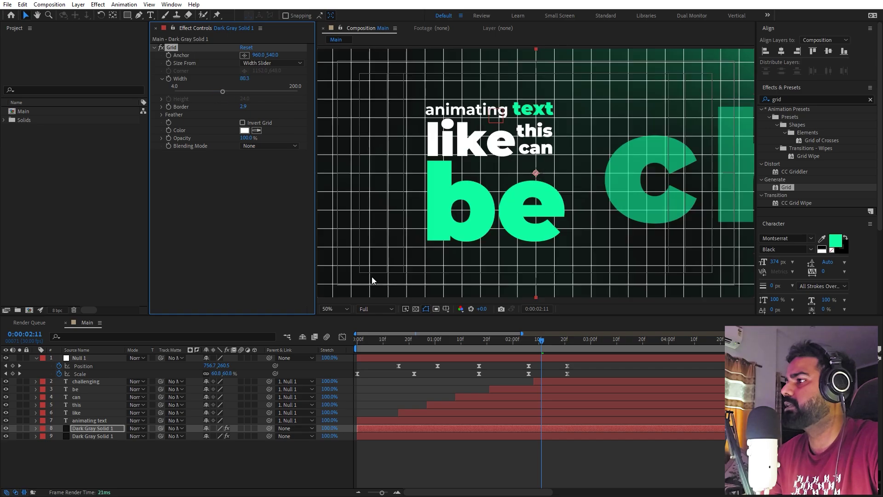
{"action": "left_click", "coordinate": [334, 305]}
{"action": "key", "text": "shift+slash"}
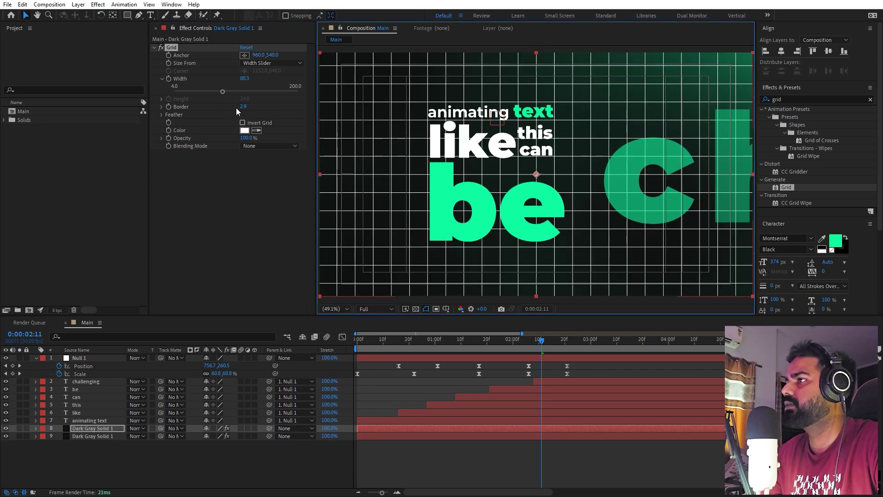
{"action": "left_click_drag", "start_coordinate": [242, 111], "coordinate": [224, 109]}
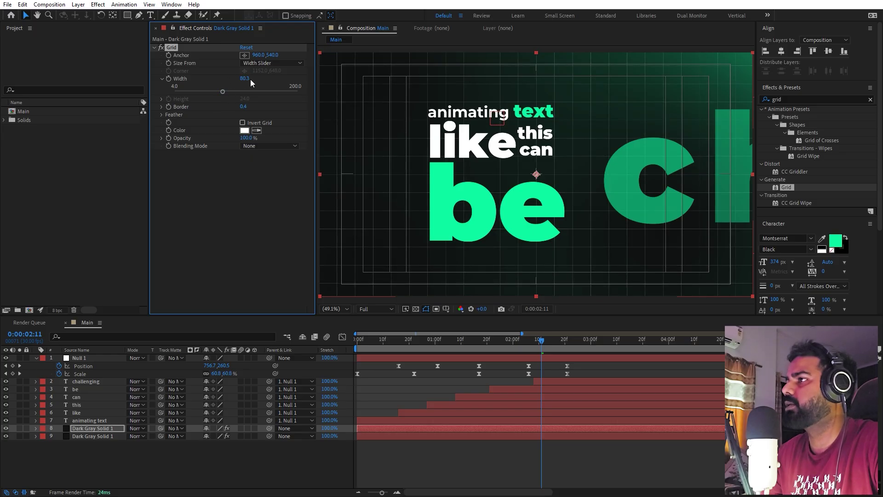
{"action": "left_click_drag", "start_coordinate": [235, 79], "coordinate": [157, 99]}
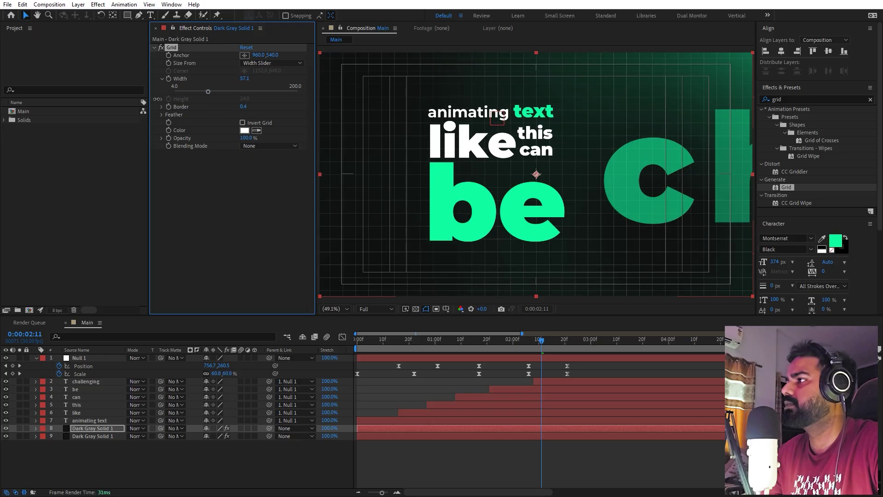
Step: Preview the animation from the start over the faint grid background
{"action": "left_click", "coordinate": [434, 457]}
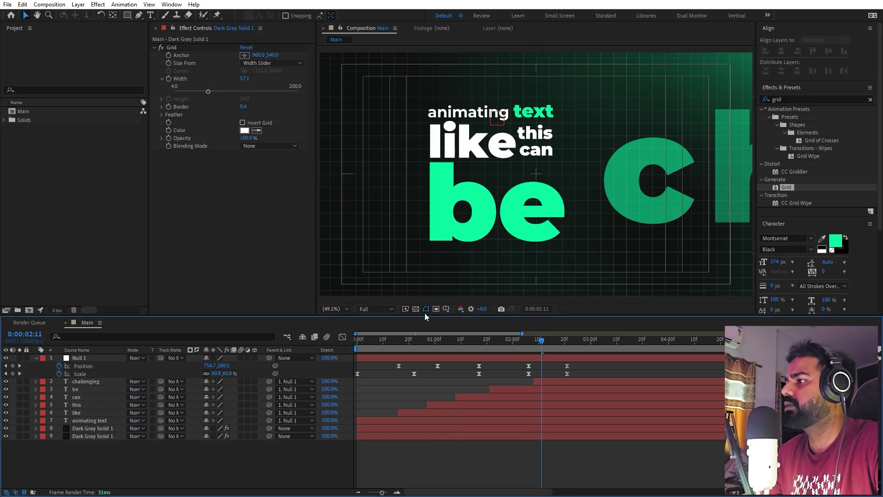
{"action": "key", "text": "Home"}
{"action": "key", "text": "space"}
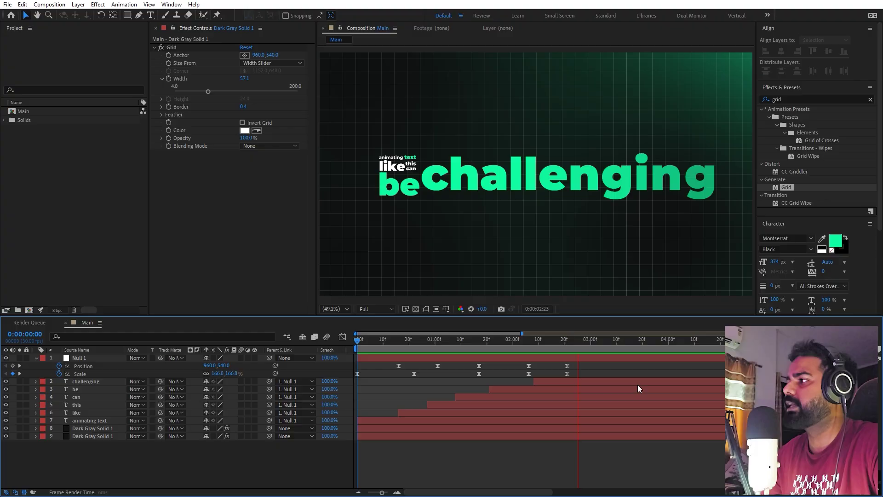
{"action": "left_click", "coordinate": [90, 218]}
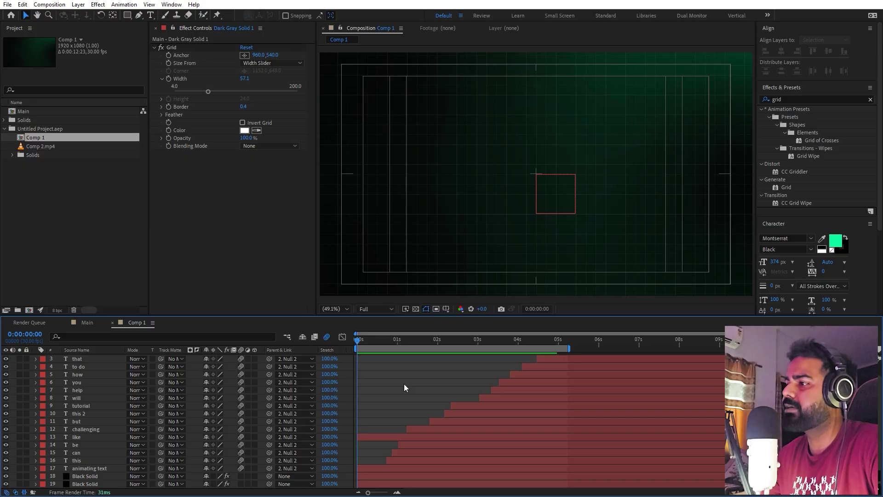
{"action": "key", "text": "space"}
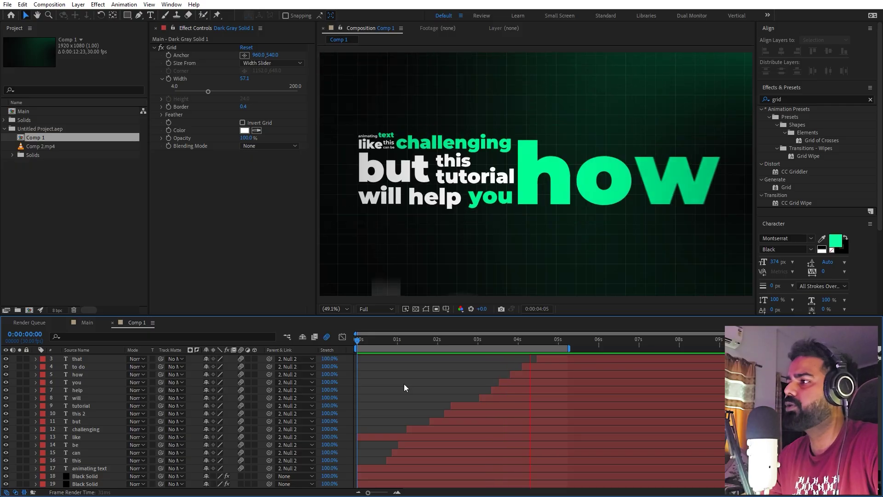
{"action": "key", "text": "space"}
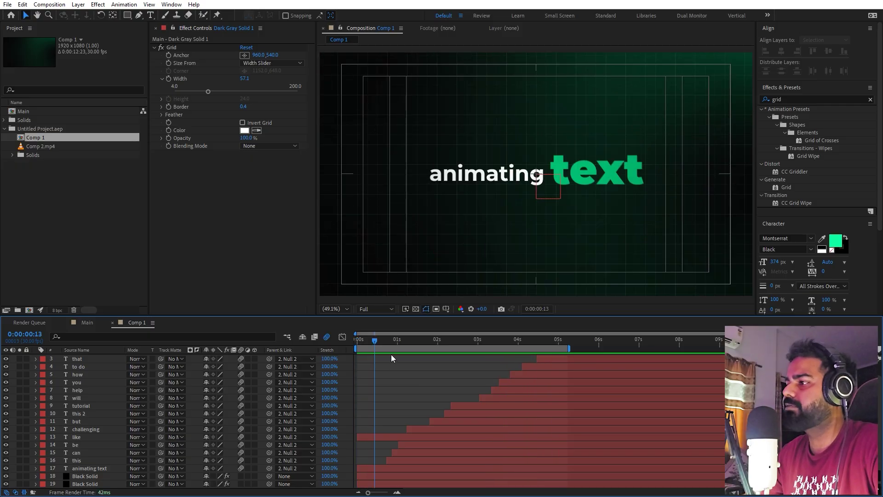
{"action": "left_click_drag", "start_coordinate": [393, 341], "coordinate": [461, 346]}
{"action": "mouse_move", "coordinate": [241, 359]}
{"action": "left_mouse_down"}
{"action": "mouse_move", "coordinate": [243, 468]}
{"action": "mouse_move", "coordinate": [240, 359]}
{"action": "left_mouse_up"}
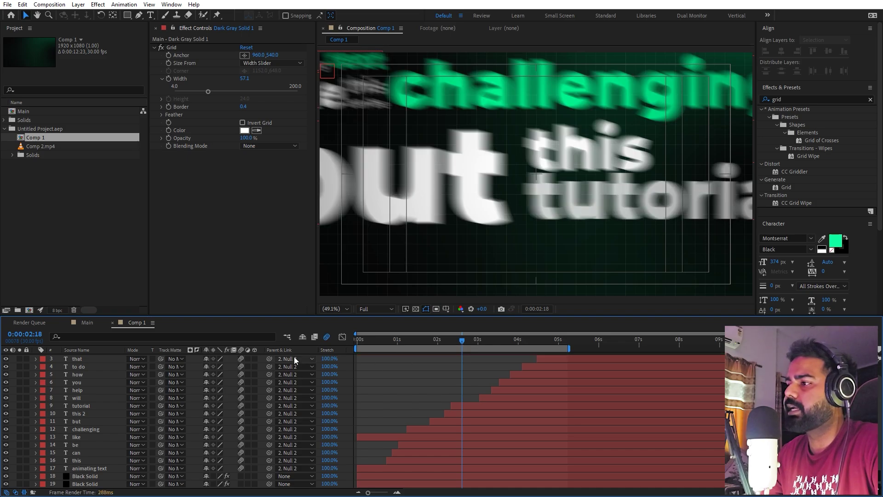
{"action": "left_click", "coordinate": [327, 337]}
{"action": "left_click", "coordinate": [327, 337]}
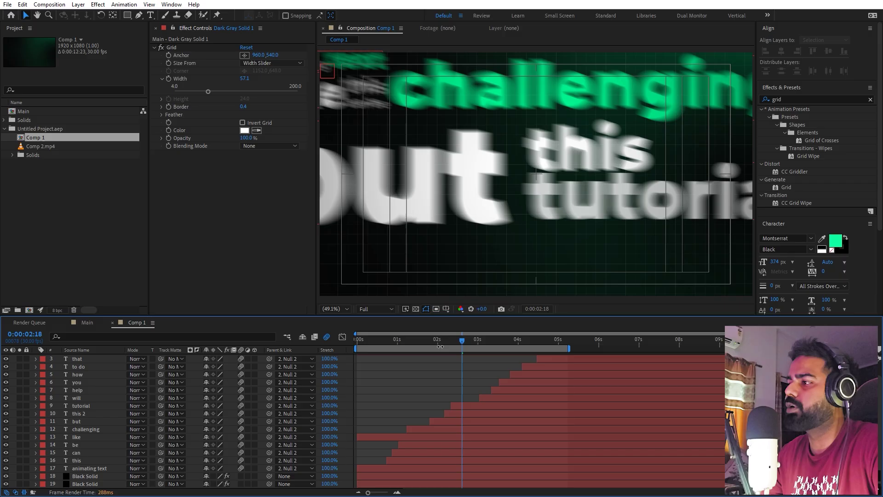
{"action": "left_click_drag", "start_coordinate": [440, 346], "coordinate": [303, 360]}
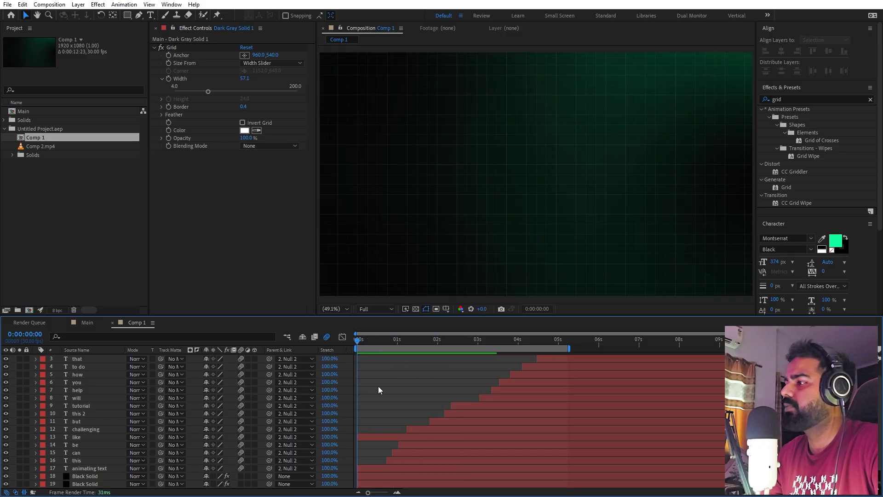
{"action": "key", "text": "space"}
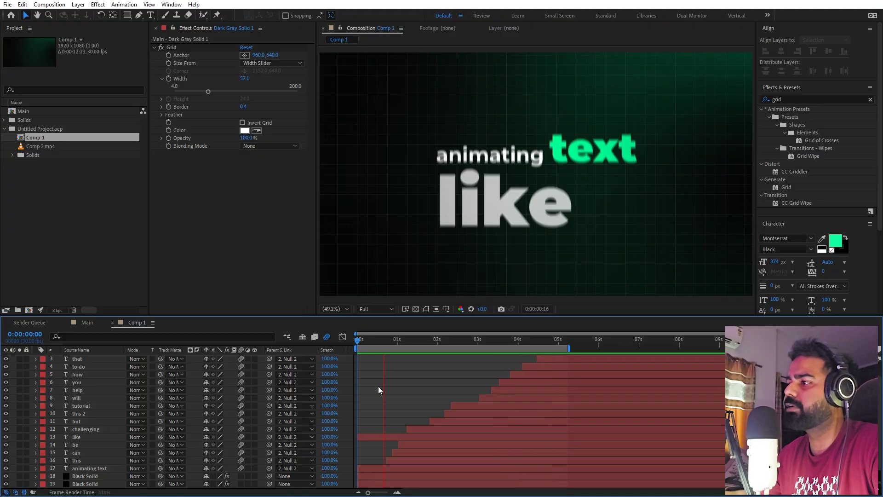
{"action": "left_click", "coordinate": [506, 341]}
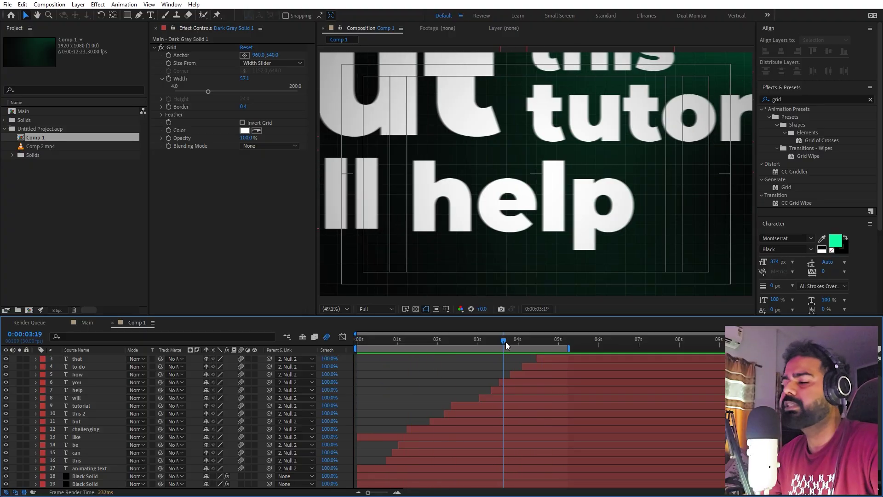
{"action": "left_click_drag", "start_coordinate": [506, 341], "coordinate": [551, 347]}
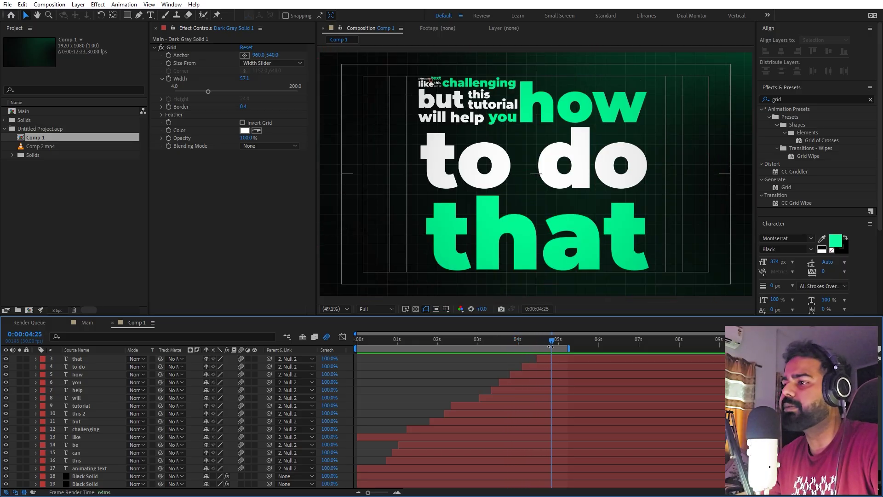